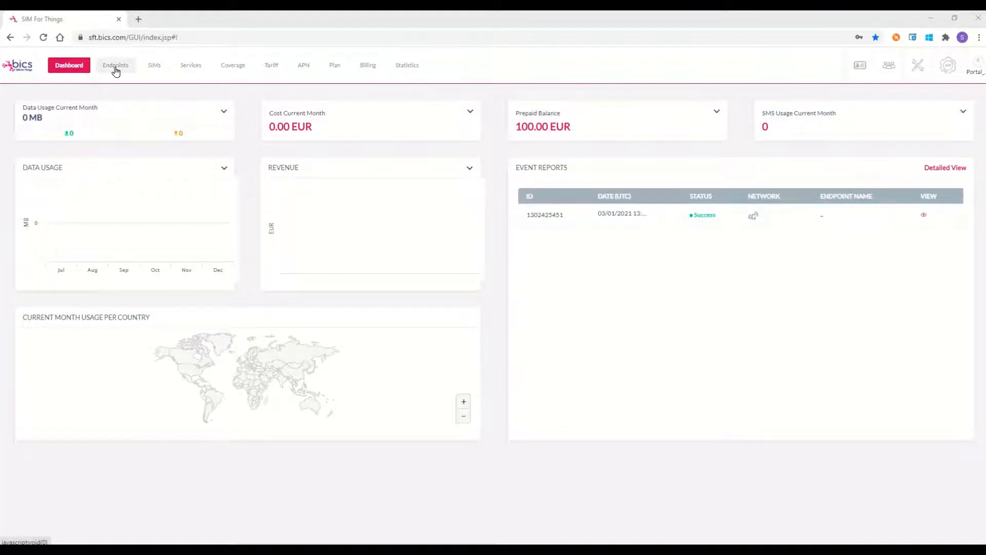
Step: Refresh the dashboard, then switch to the Endpoints page showing 0 endpoints
{"action": "left_click", "coordinate": [79, 69]}
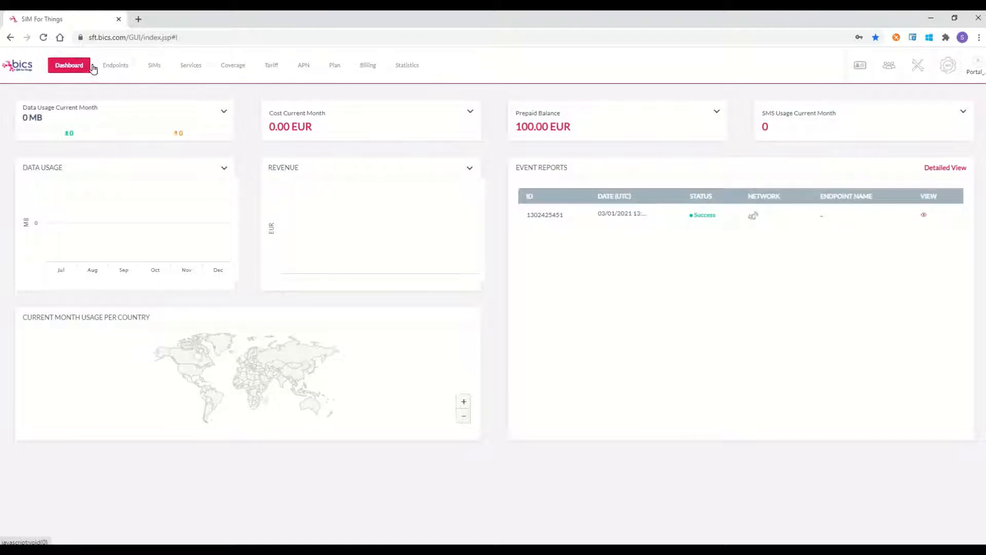
{"action": "left_click", "coordinate": [119, 69]}
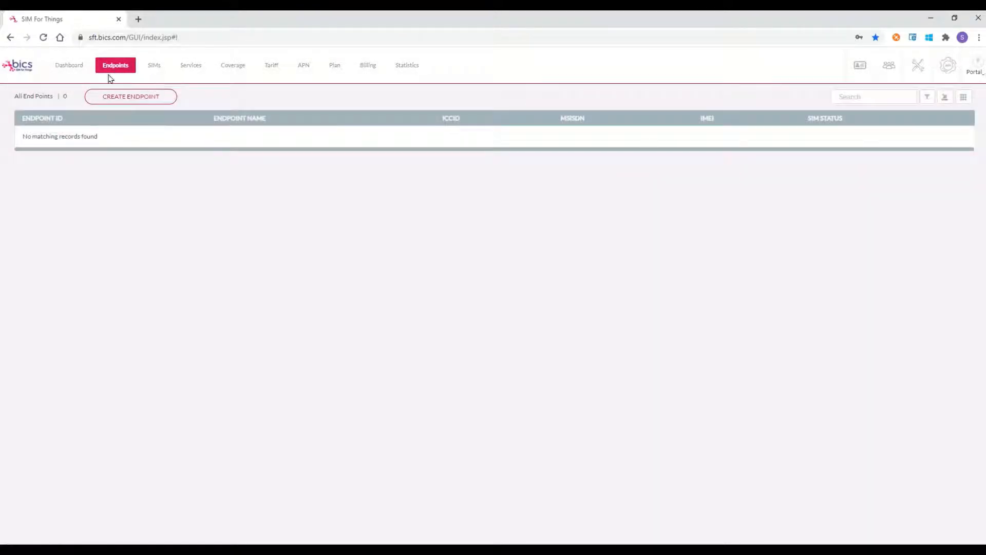
Step: Start a new endpoint form with name 'Endpoint1' and APN Group DEFAULT
{"action": "left_click", "coordinate": [136, 98]}
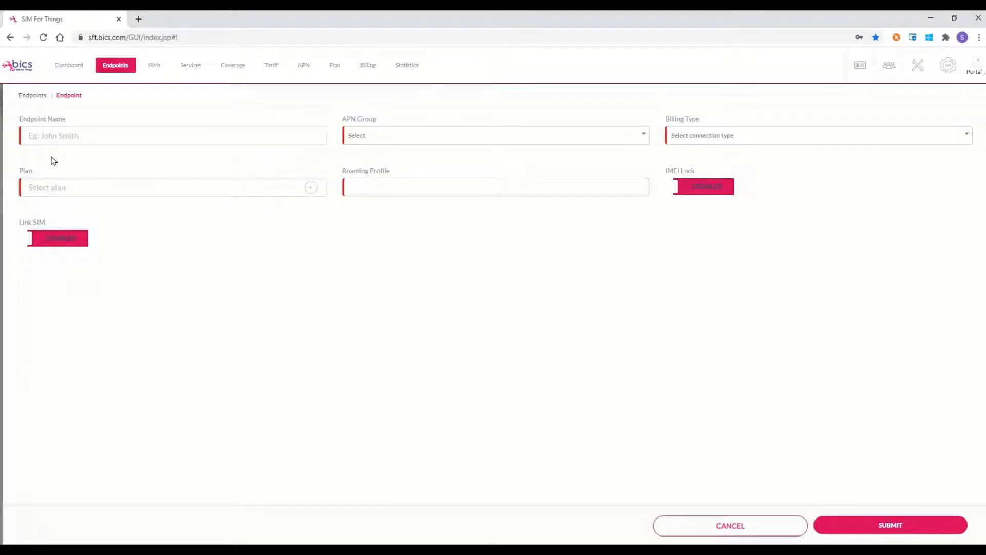
{"action": "left_click", "coordinate": [44, 139]}
{"action": "type", "text": "Endpoint1"}
{"action": "left_click", "coordinate": [644, 138]}
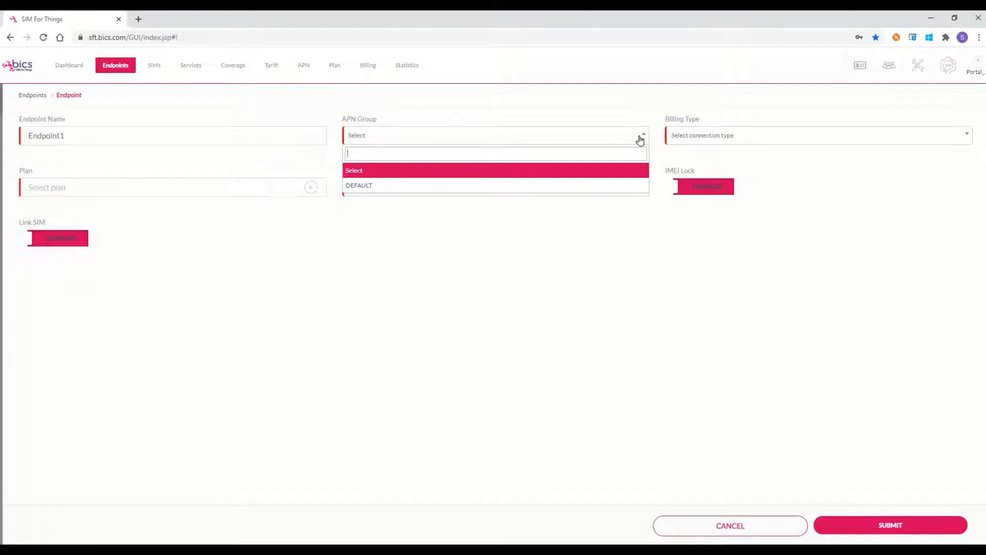
{"action": "left_click", "coordinate": [541, 185]}
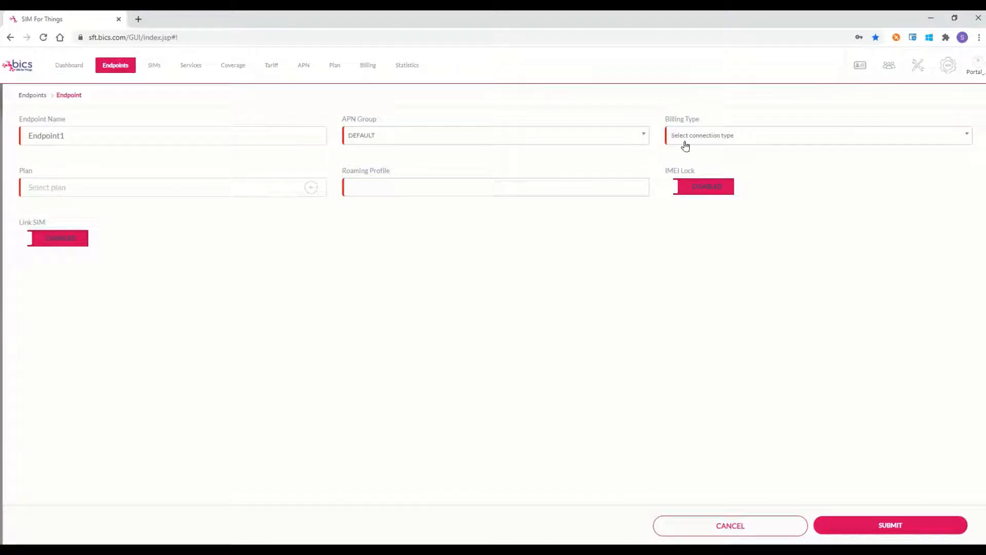
Step: Set the endpoint's Billing Type to Postpaid and its Monthly limit to 50
{"action": "left_click", "coordinate": [964, 137]}
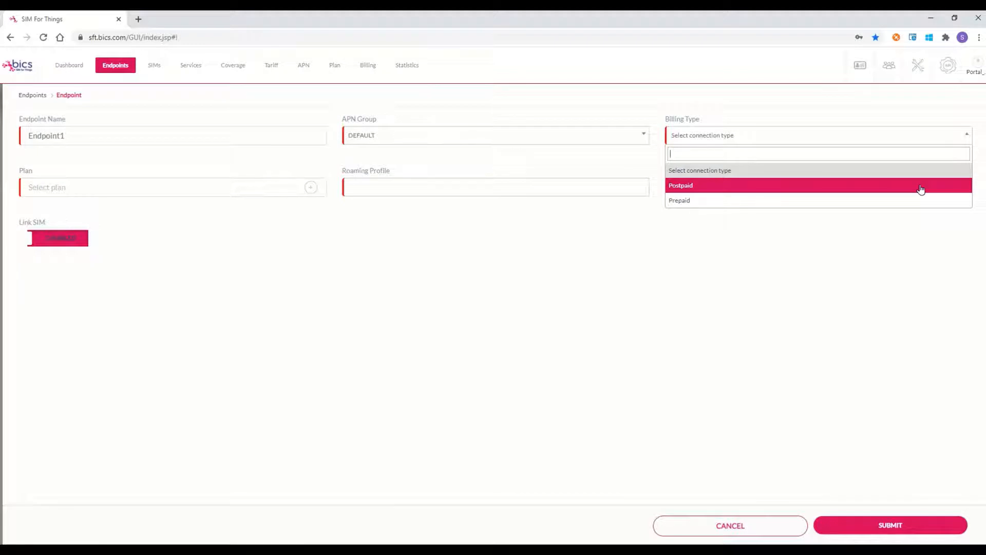
{"action": "left_click", "coordinate": [921, 190]}
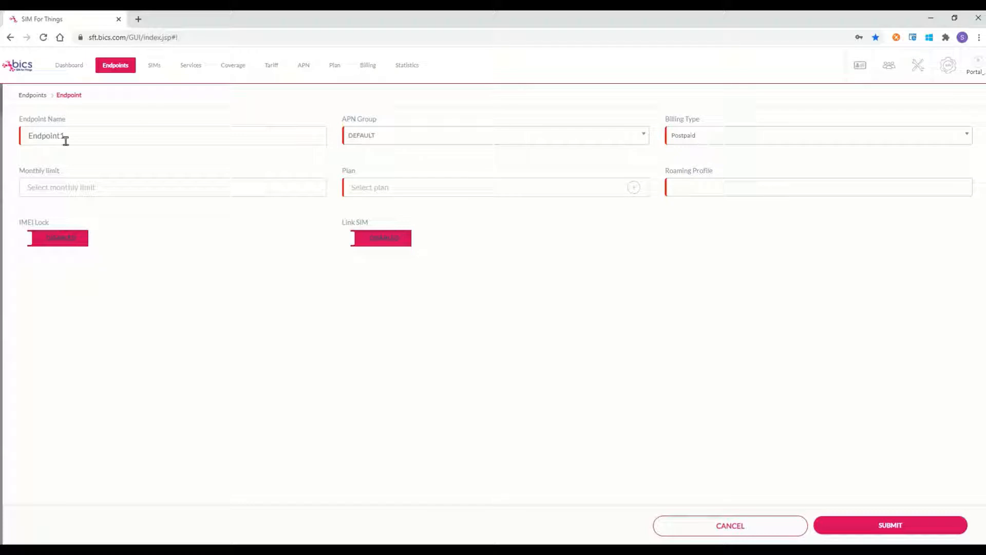
{"action": "left_click", "coordinate": [93, 187]}
{"action": "type", "text": "50"}
Step: Choose DEFAULT POSTPAID PLAN from Plan Details as the endpoint's plan
{"action": "left_click", "coordinate": [633, 189]}
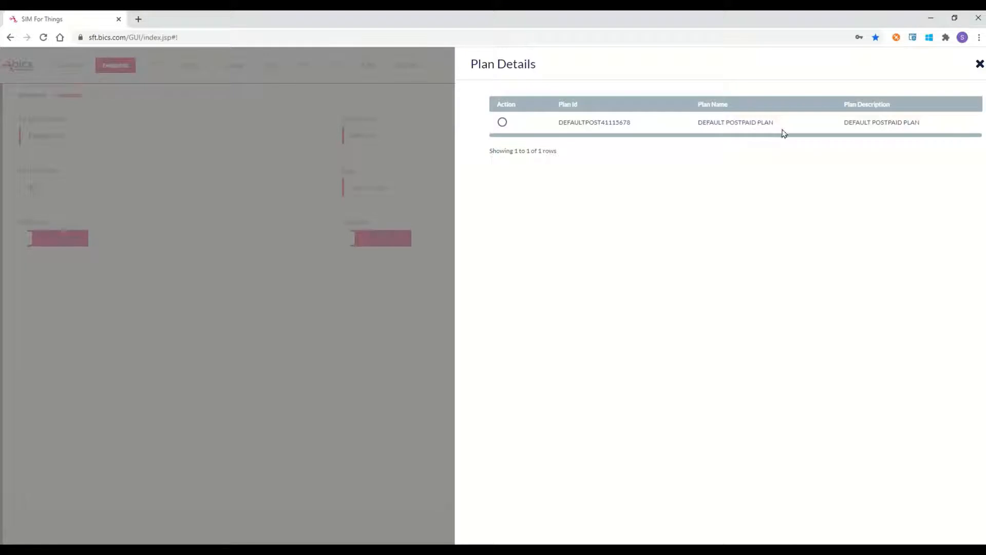
{"action": "left_click", "coordinate": [502, 123]}
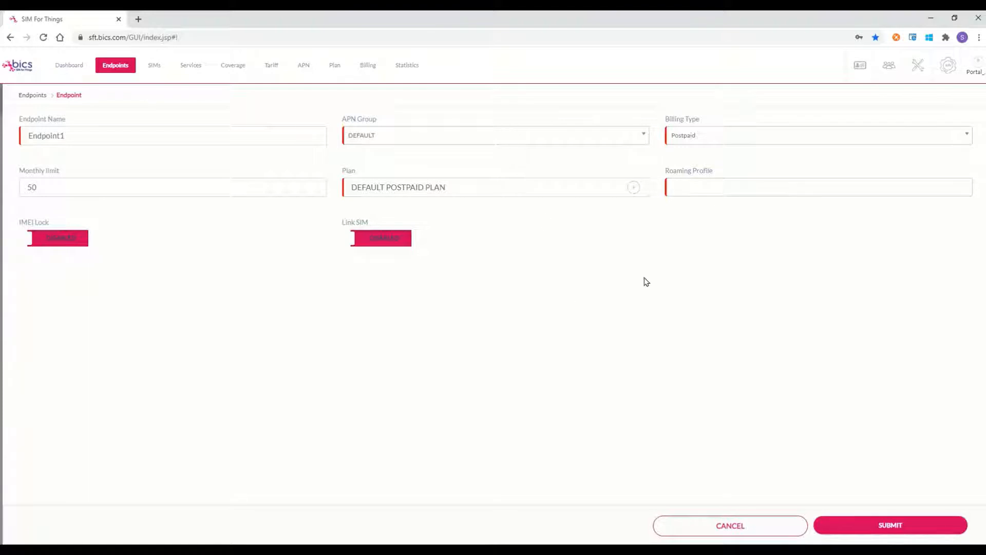
Step: Set Roaming Profile to DEFAULT and switch IMEI Lock to ENABLED
{"action": "left_click", "coordinate": [703, 185]}
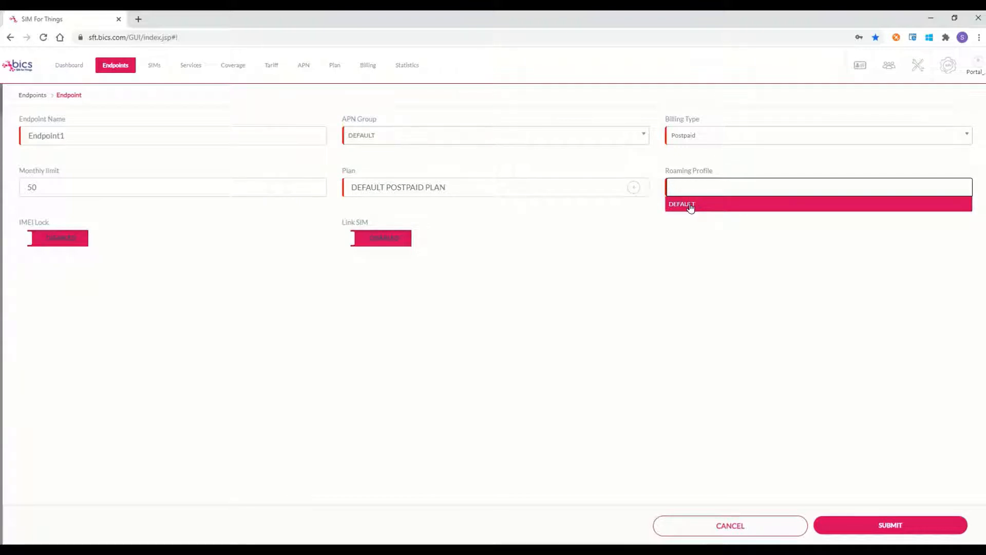
{"action": "left_click", "coordinate": [688, 206]}
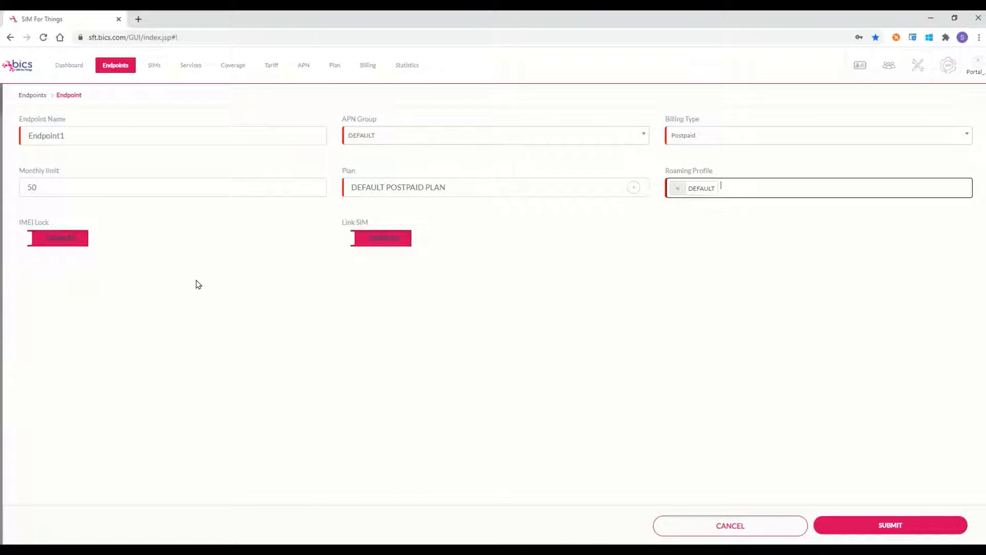
{"action": "left_click", "coordinate": [53, 243]}
{"action": "left_click", "coordinate": [71, 237]}
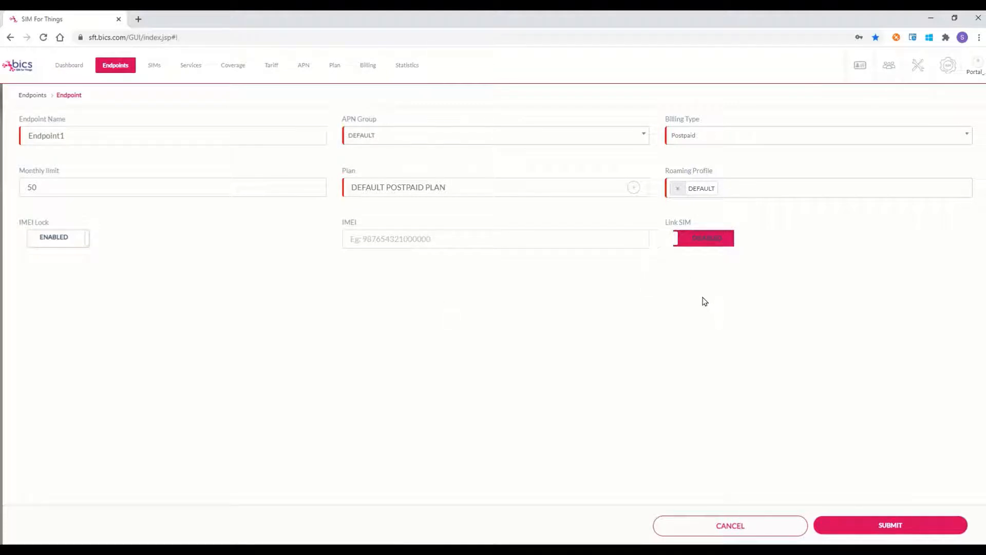
{"action": "left_click", "coordinate": [702, 242]}
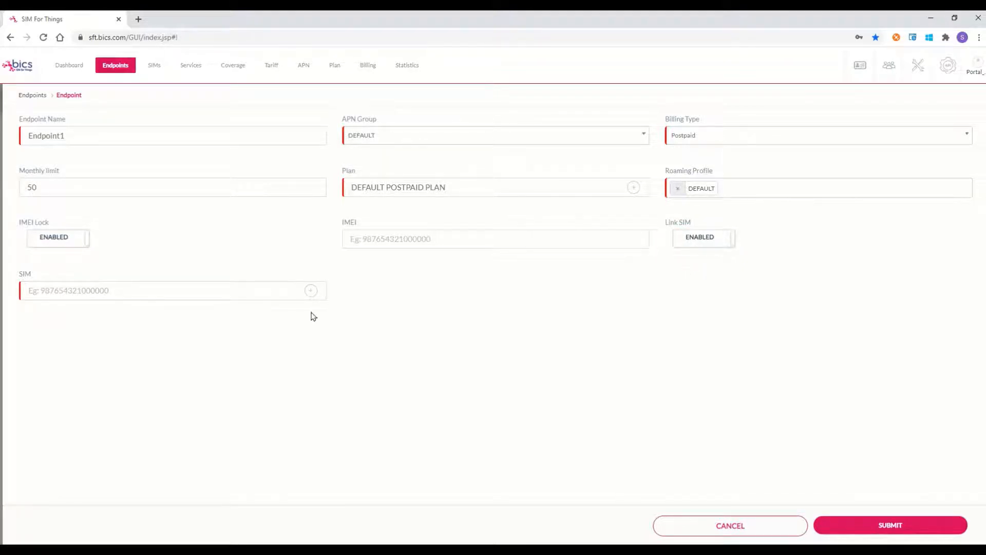
{"action": "left_click", "coordinate": [310, 291]}
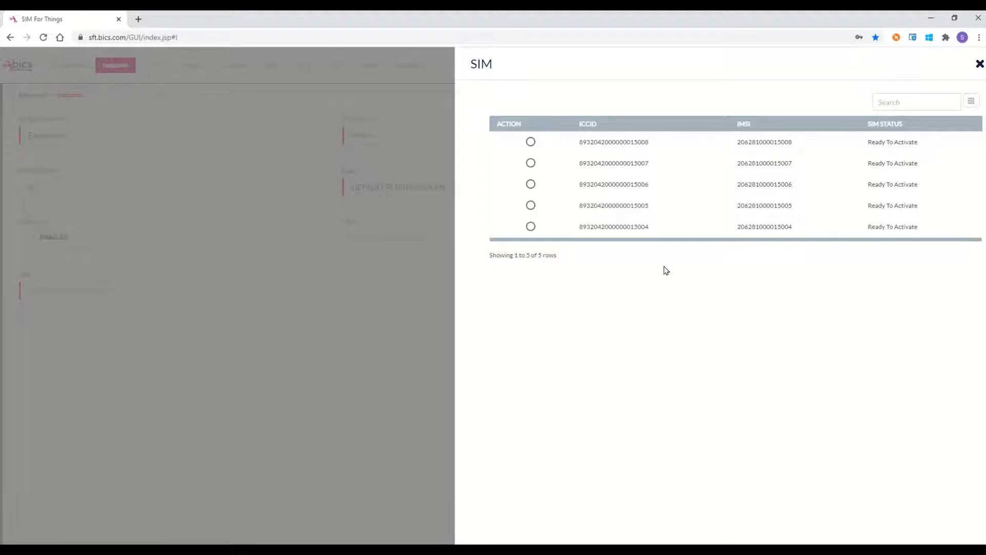
{"action": "left_click", "coordinate": [531, 226]}
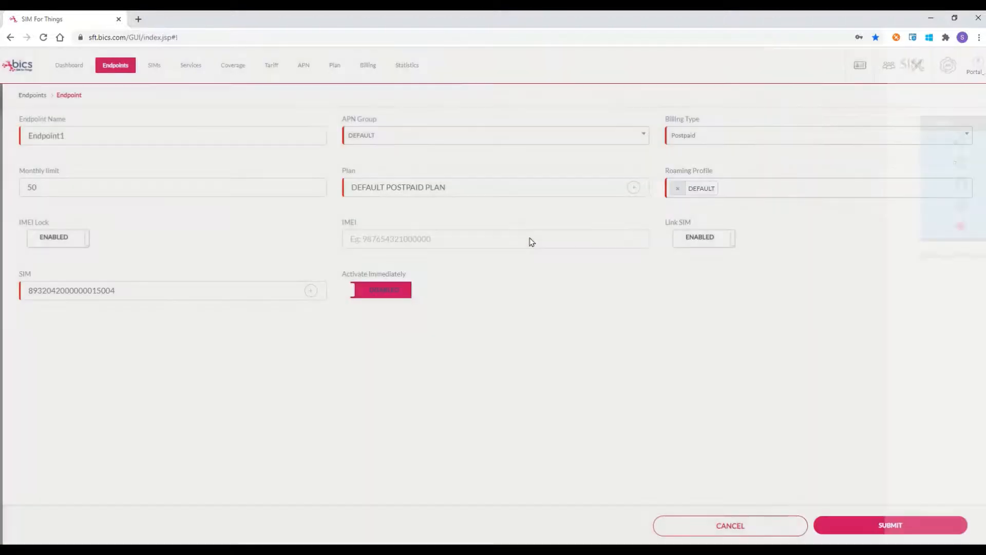
{"action": "left_click", "coordinate": [390, 291]}
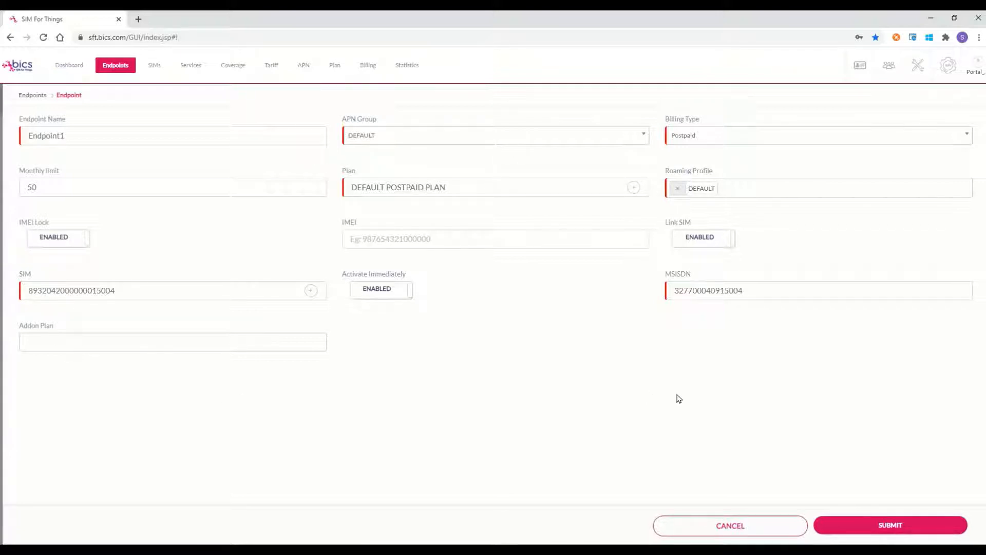
Step: Submit Endpoint1, then open endpoint 51115681's detail page from the list
{"action": "left_click", "coordinate": [863, 527]}
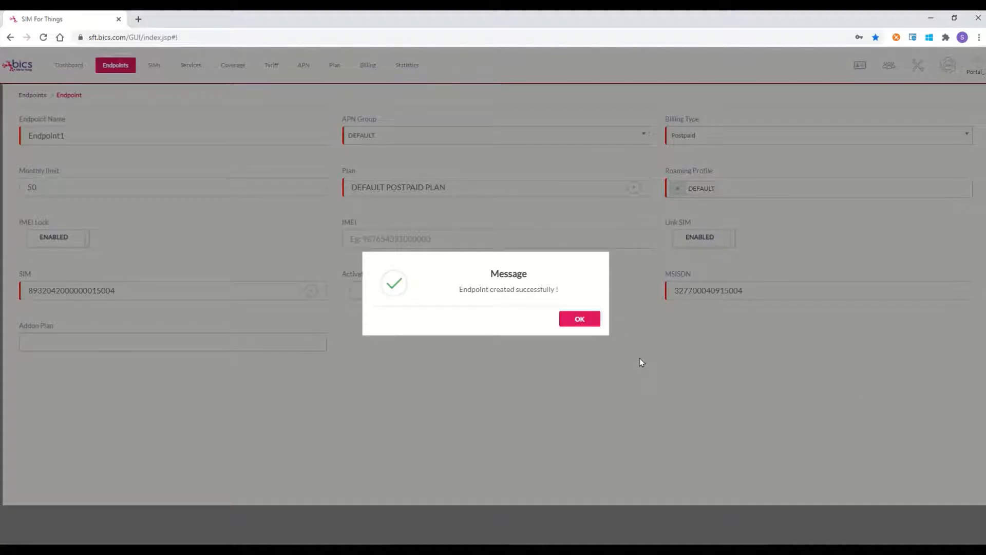
{"action": "left_click", "coordinate": [580, 319]}
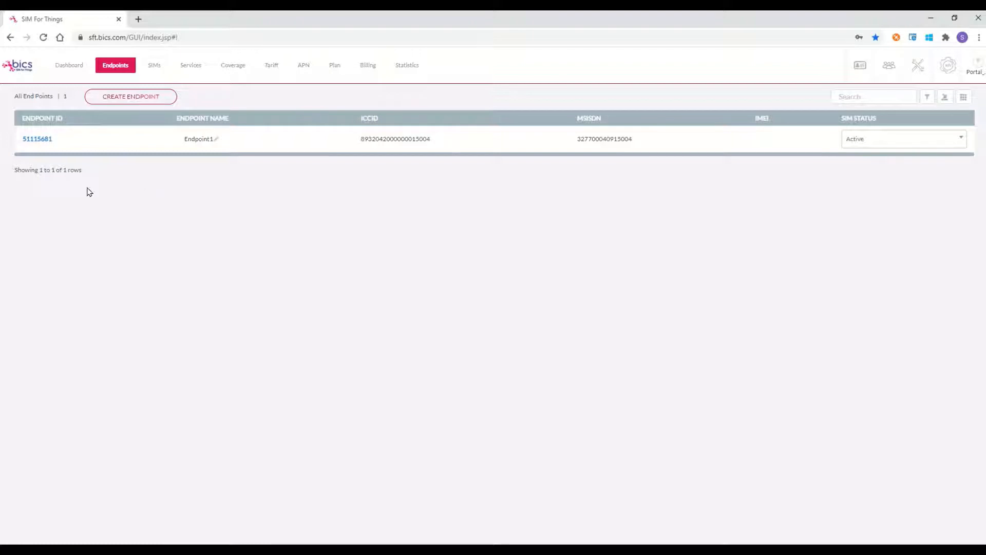
{"action": "left_click", "coordinate": [39, 139]}
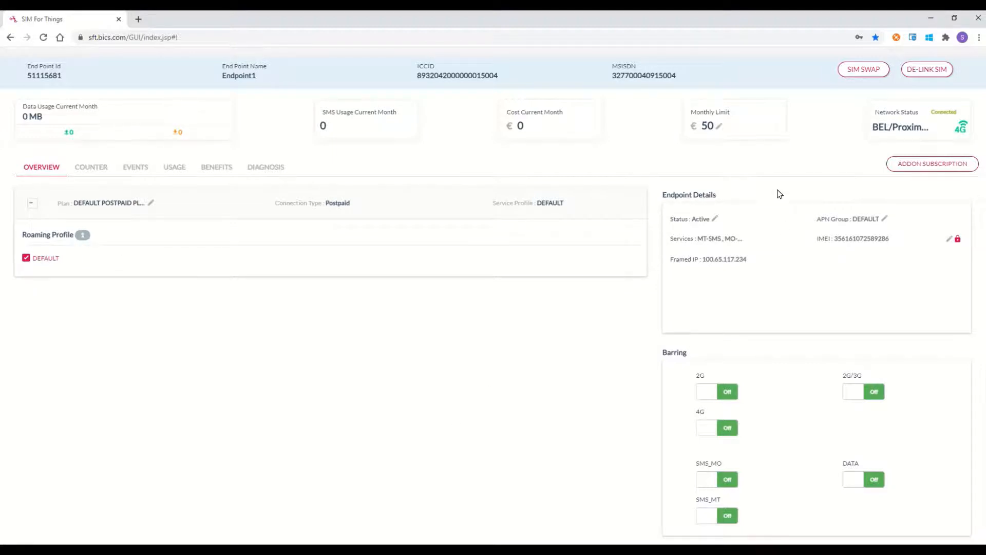
Step: Check the endpoint's Active status, highlight its IMEI, and view the empty Counter tab
{"action": "left_click", "coordinate": [715, 220]}
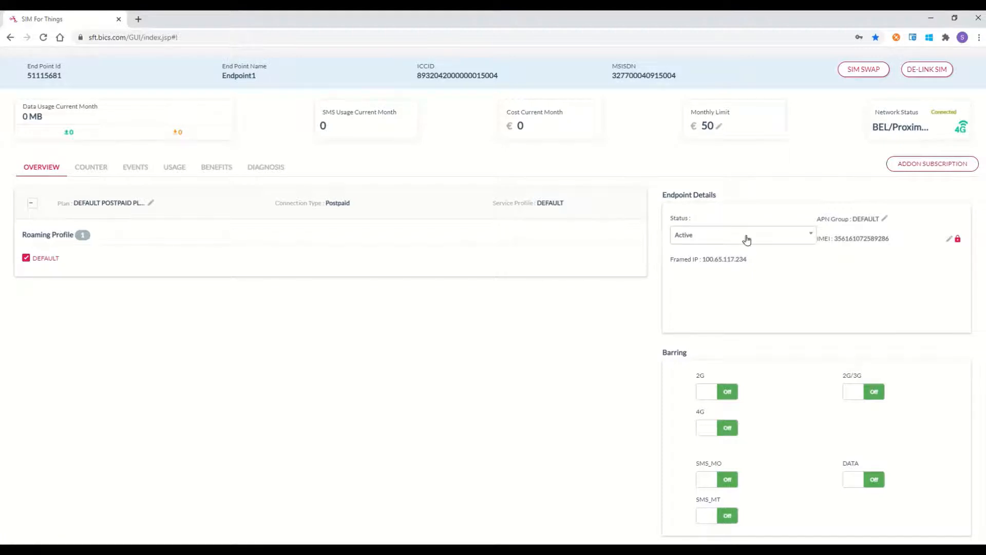
{"action": "left_click", "coordinate": [811, 237]}
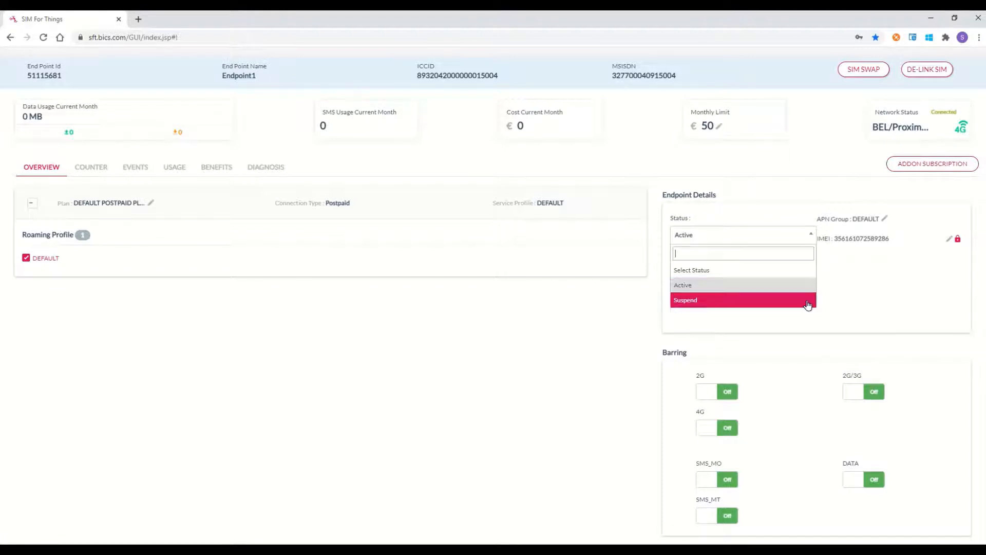
{"action": "left_click", "coordinate": [784, 286]}
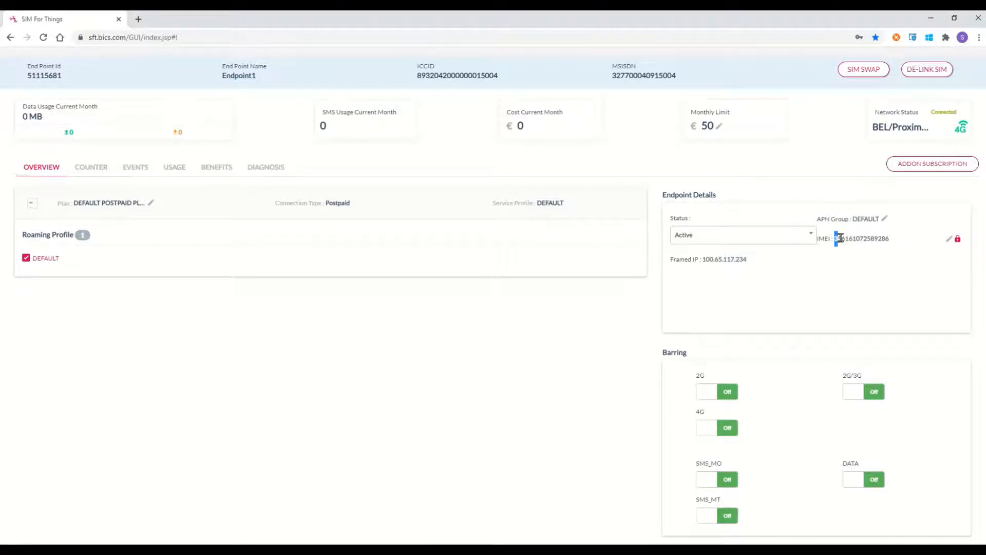
{"action": "left_click_drag", "start_coordinate": [835, 238], "coordinate": [891, 243]}
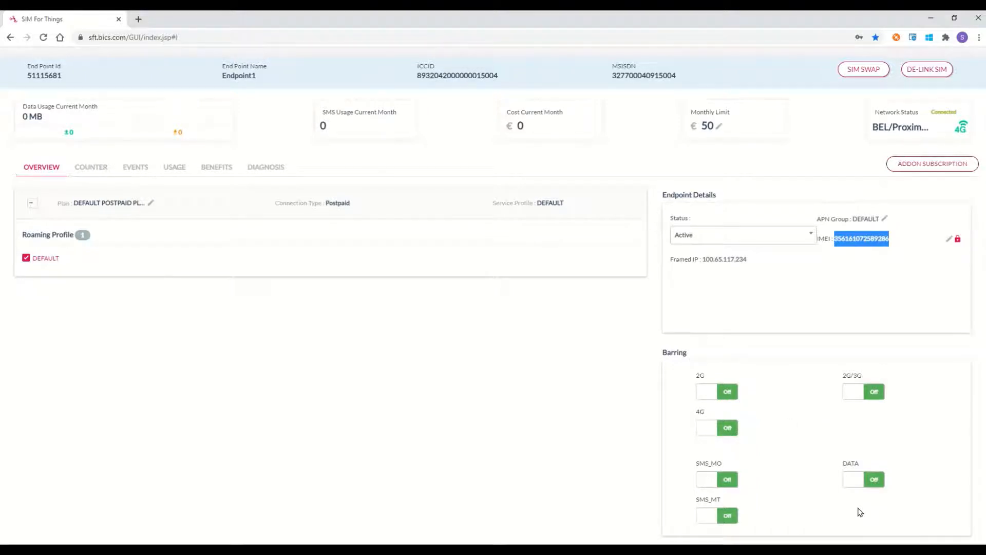
{"action": "left_click", "coordinate": [90, 168]}
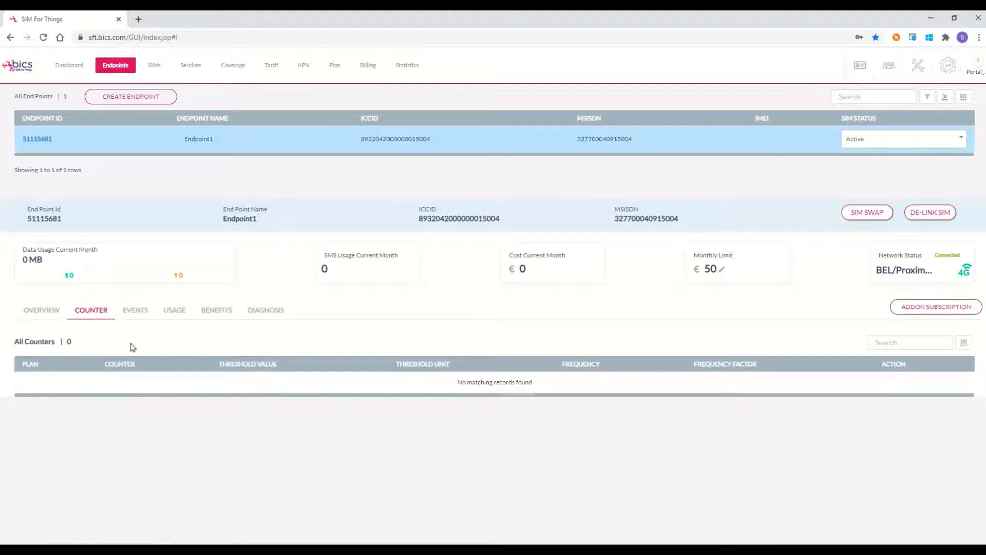
Step: Show Endpoint1's Events tab with seven successful Proximus events in Belgium
{"action": "left_click", "coordinate": [135, 311]}
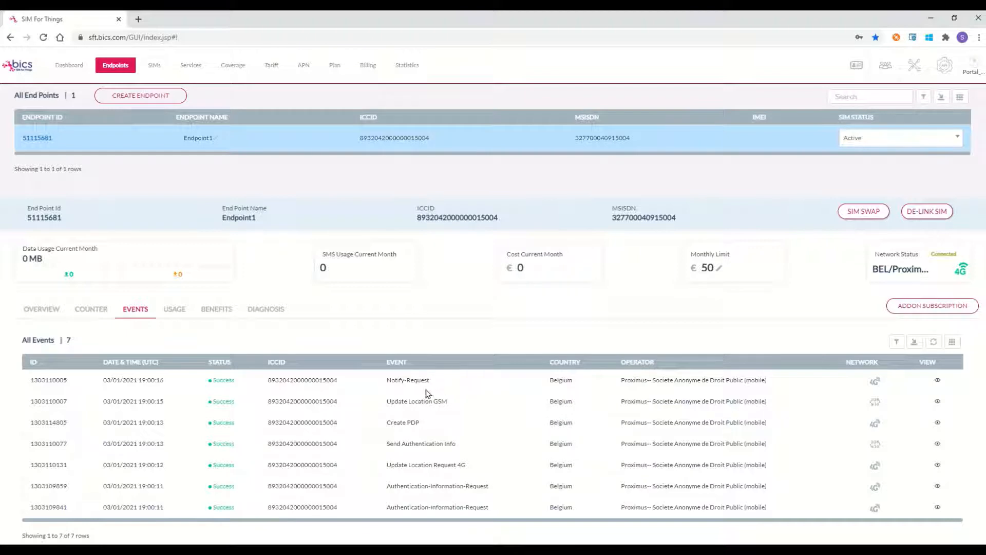
Step: Review usage records, highlighting a 3.00 MB volume and 0.09 EUR charge, then view empty Benefits
{"action": "left_click", "coordinate": [186, 311]}
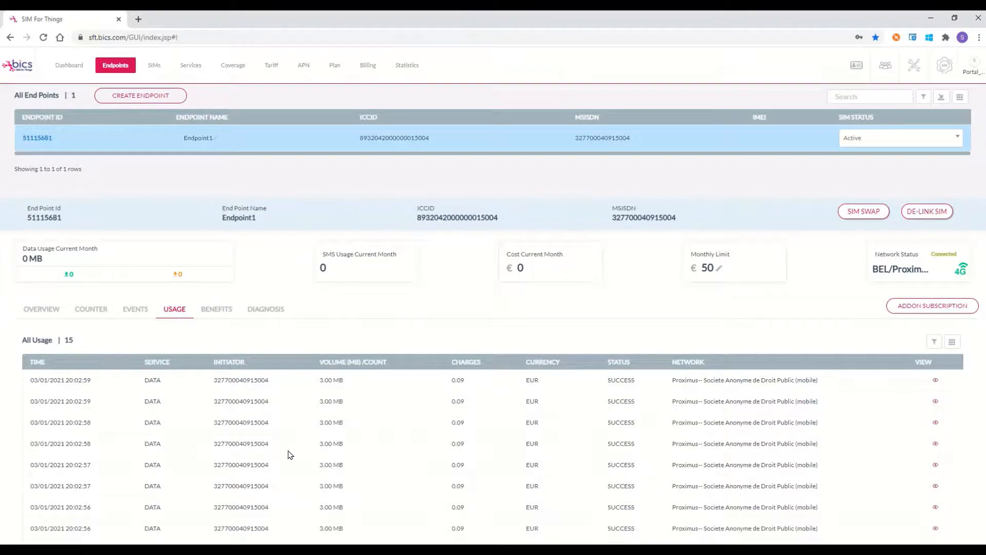
{"action": "scroll", "coordinate": [293, 456], "scroll_direction": "down", "scroll_amount": 1}
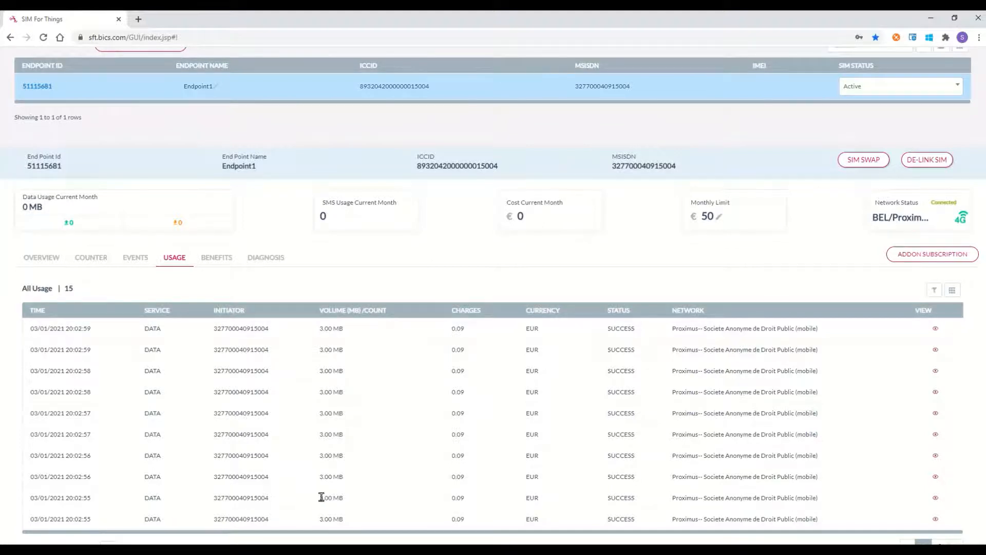
{"action": "left_click_drag", "start_coordinate": [319, 498], "coordinate": [348, 498]}
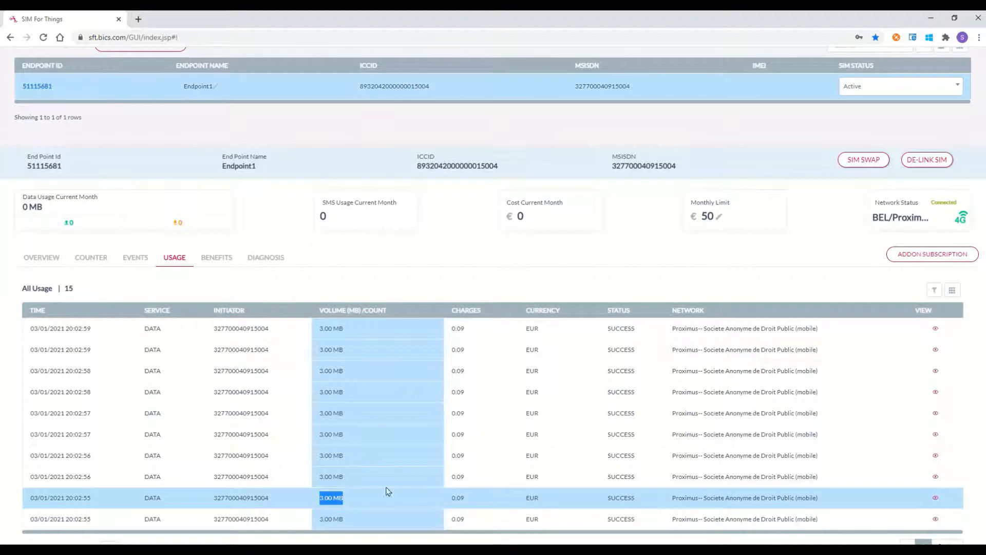
{"action": "left_click_drag", "start_coordinate": [452, 497], "coordinate": [471, 502]}
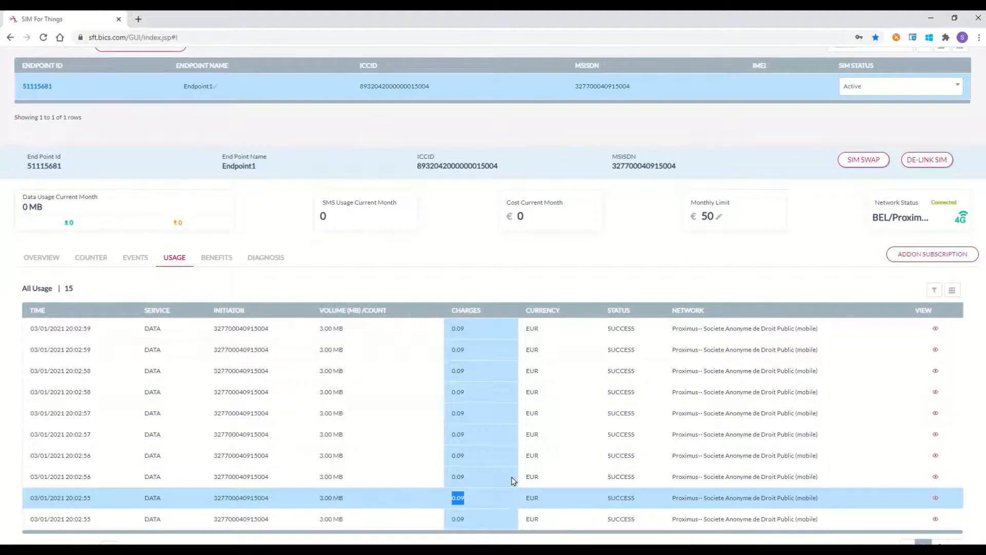
{"action": "left_click", "coordinate": [214, 264]}
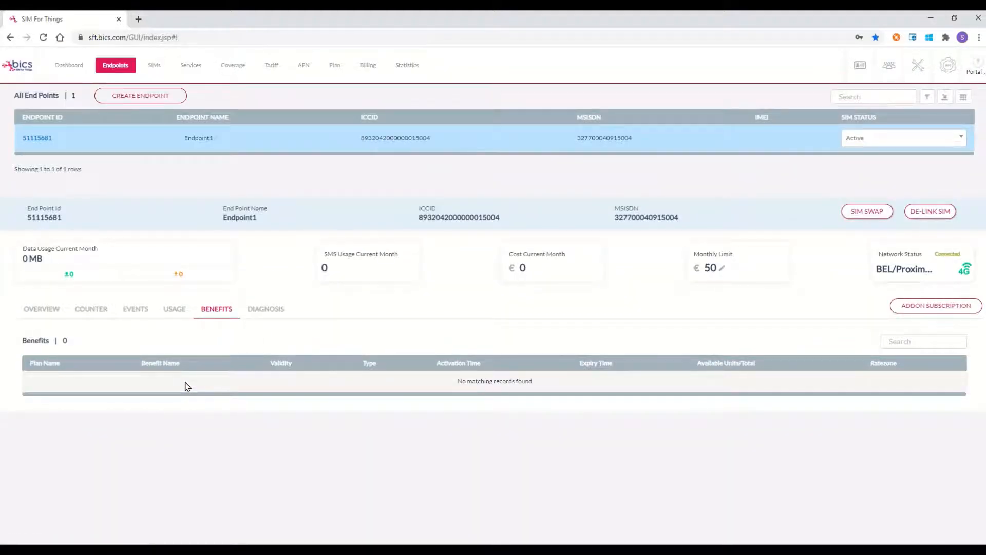
Step: Show Endpoint1's Diagnosis: endpoint, SIM and services Active, account Enabled
{"action": "left_click", "coordinate": [268, 311]}
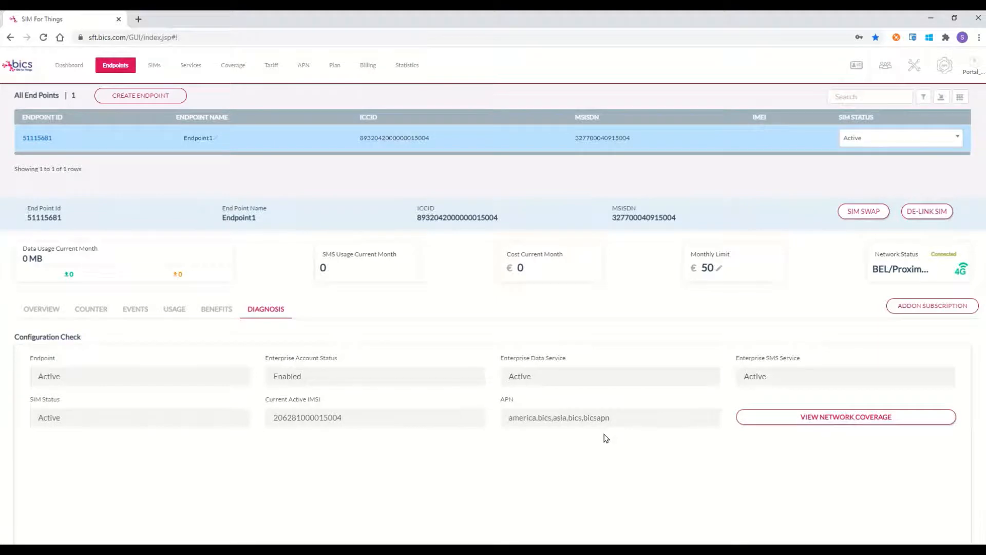
Step: Review SIM Properties and Real Time Status Check, then reload endpoint 51115681's overview
{"action": "scroll", "coordinate": [606, 438], "scroll_direction": "down", "scroll_amount": 7}
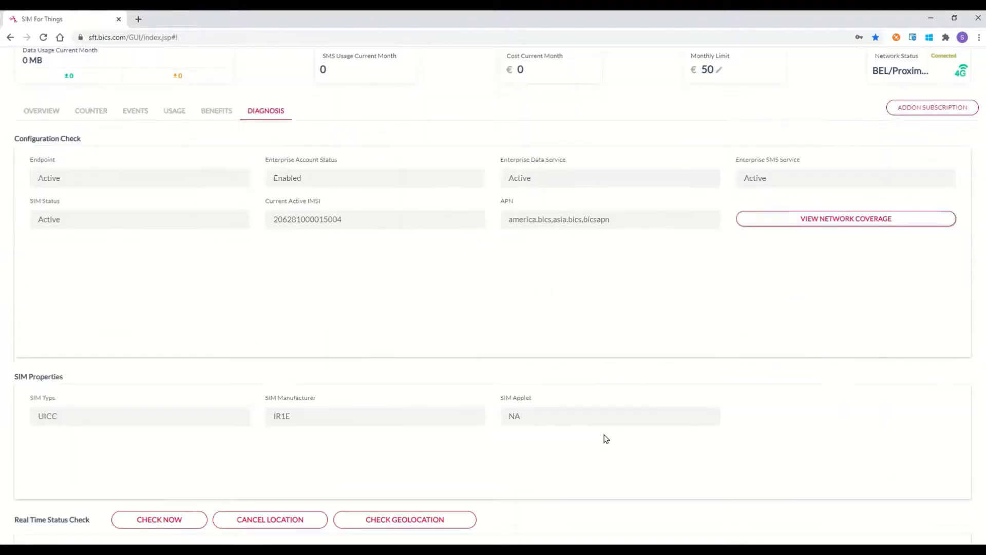
{"action": "scroll", "coordinate": [606, 438], "scroll_direction": "down", "scroll_amount": 1}
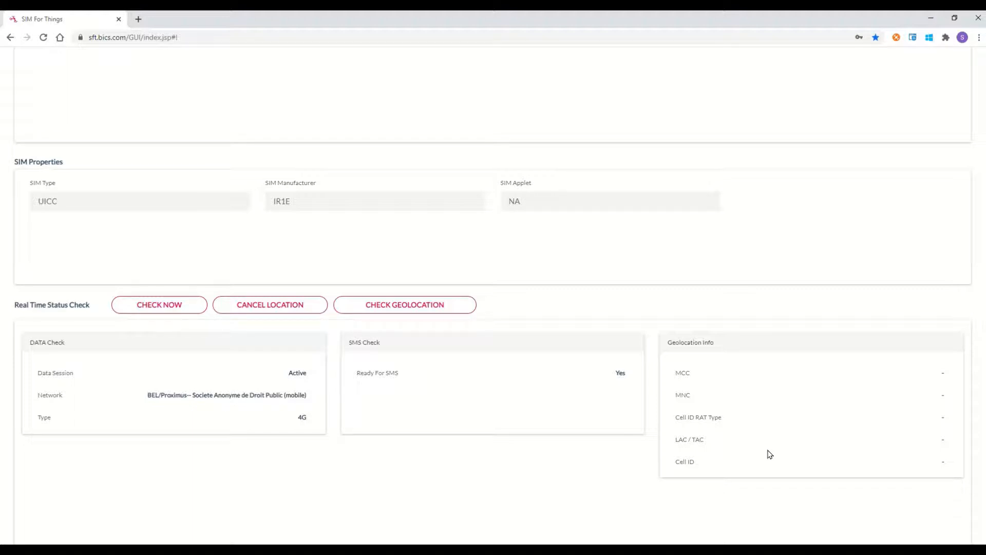
{"action": "scroll", "coordinate": [779, 451], "scroll_direction": "up", "scroll_amount": 8}
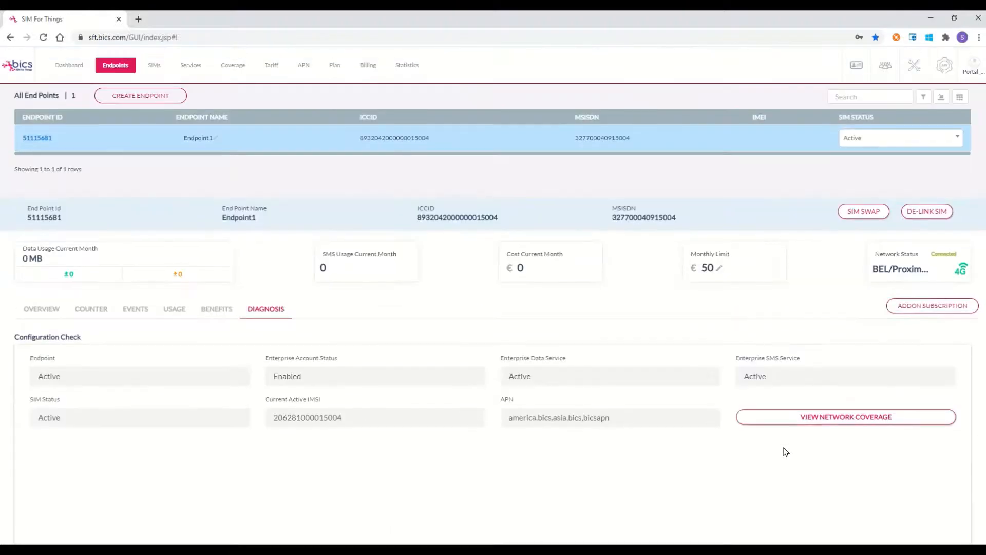
{"action": "left_click", "coordinate": [42, 139]}
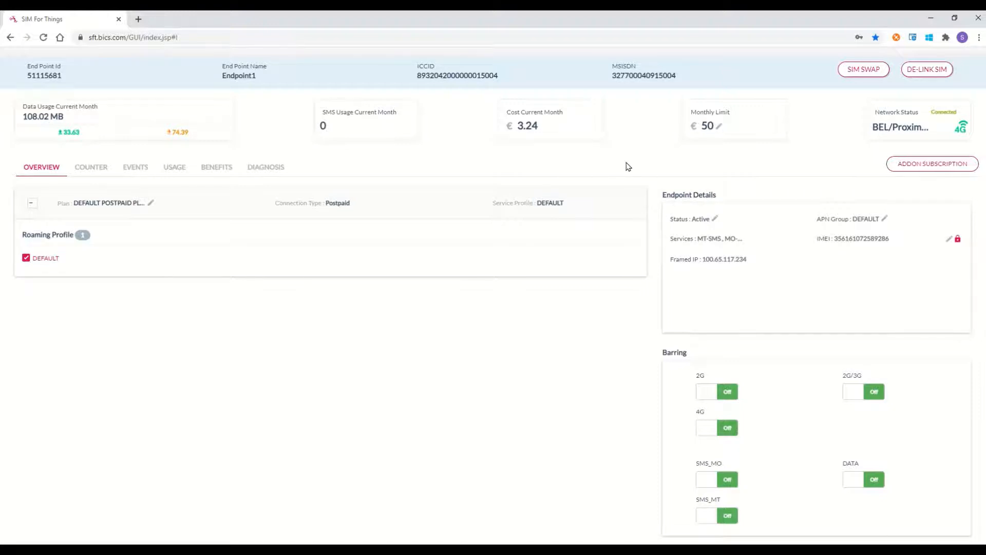
Step: List all five SIMs: four Ready To Activate, one Active on endpoint 51115681
{"action": "scroll", "coordinate": [628, 166], "scroll_direction": "up", "scroll_amount": 3}
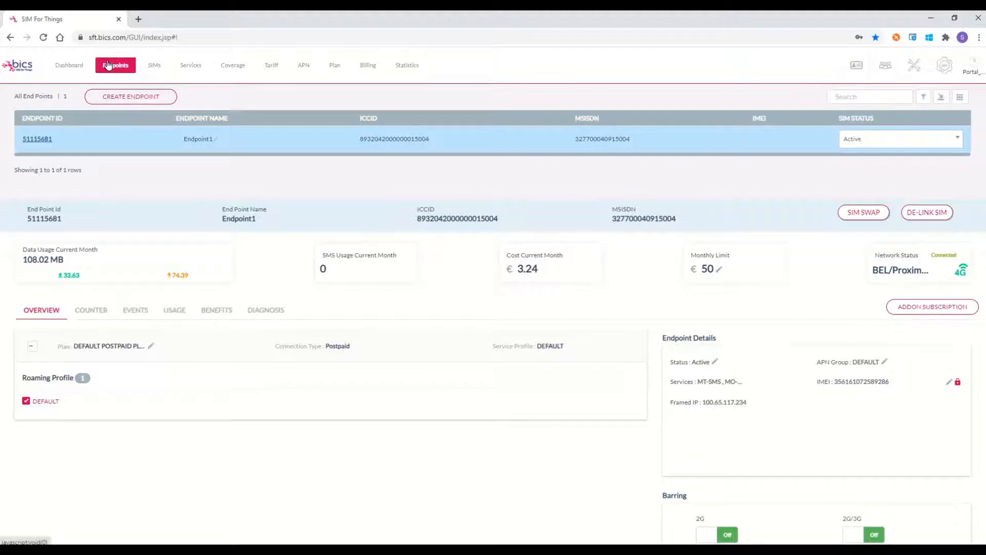
{"action": "left_click", "coordinate": [157, 70]}
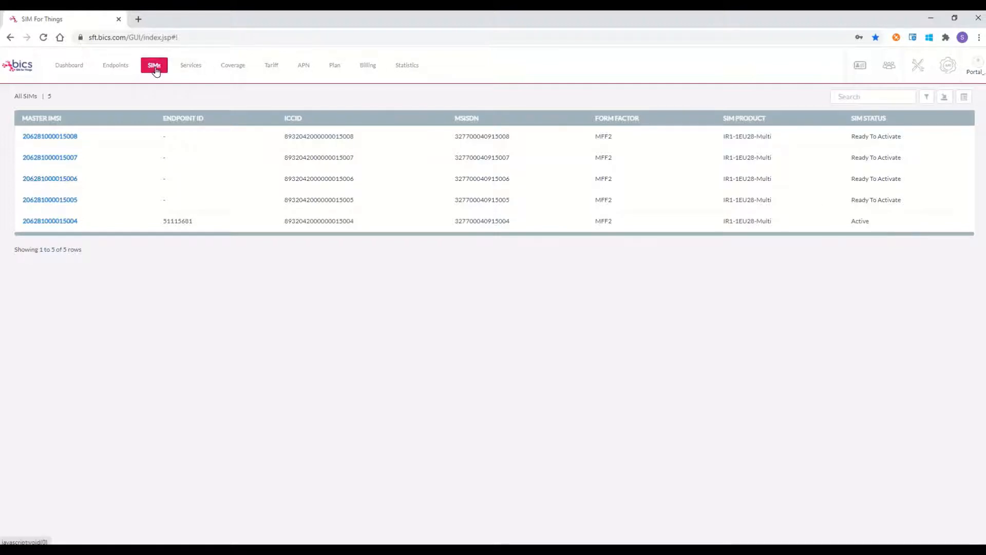
Step: Show the Services page with its single Active profile, SP_749 DEFAULT
{"action": "left_click", "coordinate": [153, 66]}
{"action": "left_click", "coordinate": [191, 66]}
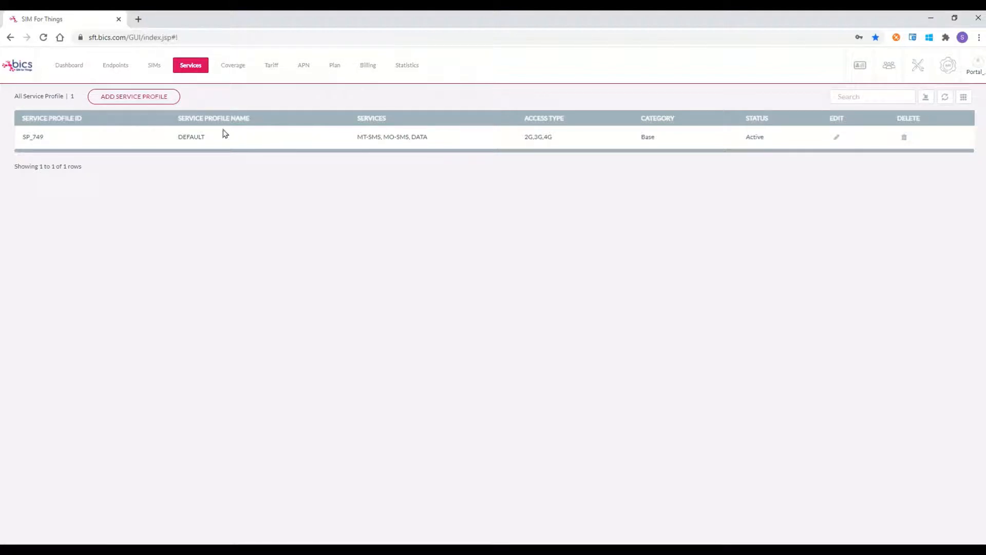
Step: Start a new service profile named Data_only with category Base and status Active
{"action": "left_click", "coordinate": [129, 100]}
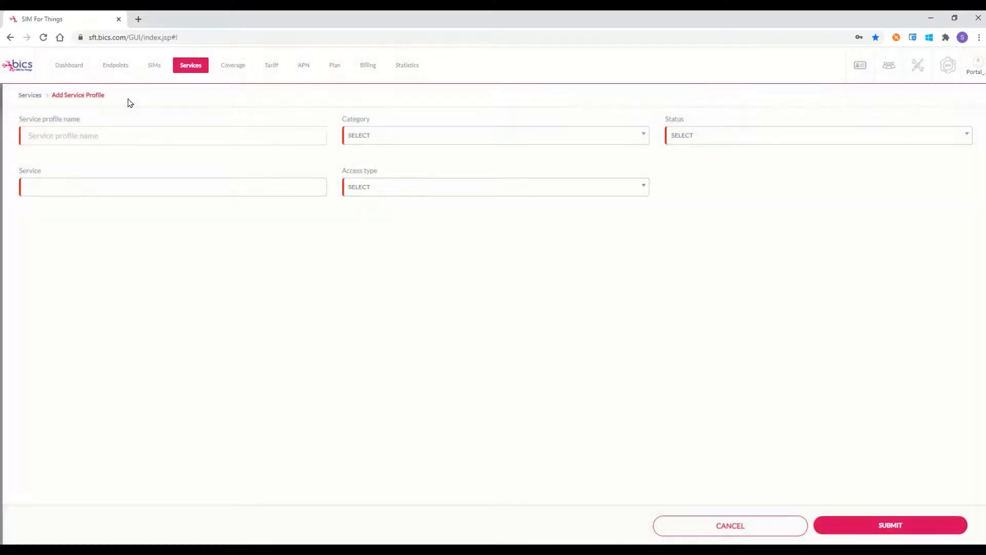
{"action": "left_click", "coordinate": [146, 136]}
{"action": "type", "text": "Data_only"}
{"action": "left_click", "coordinate": [624, 140]}
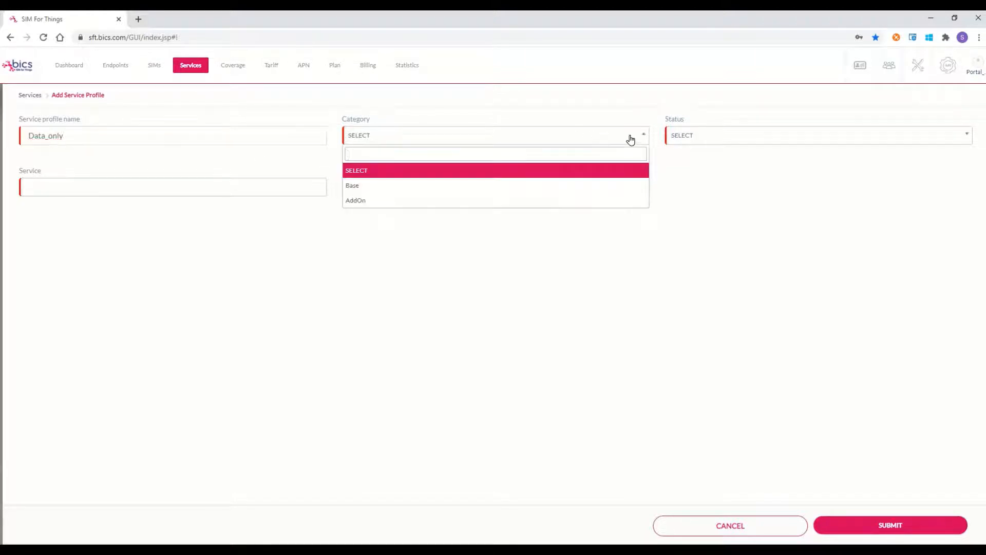
{"action": "left_click", "coordinate": [505, 186]}
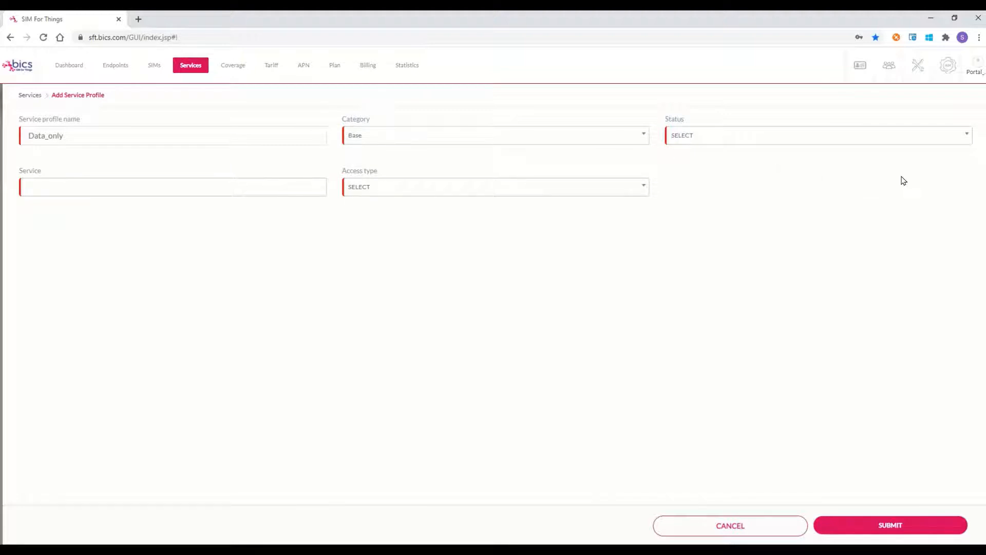
{"action": "left_click", "coordinate": [958, 139]}
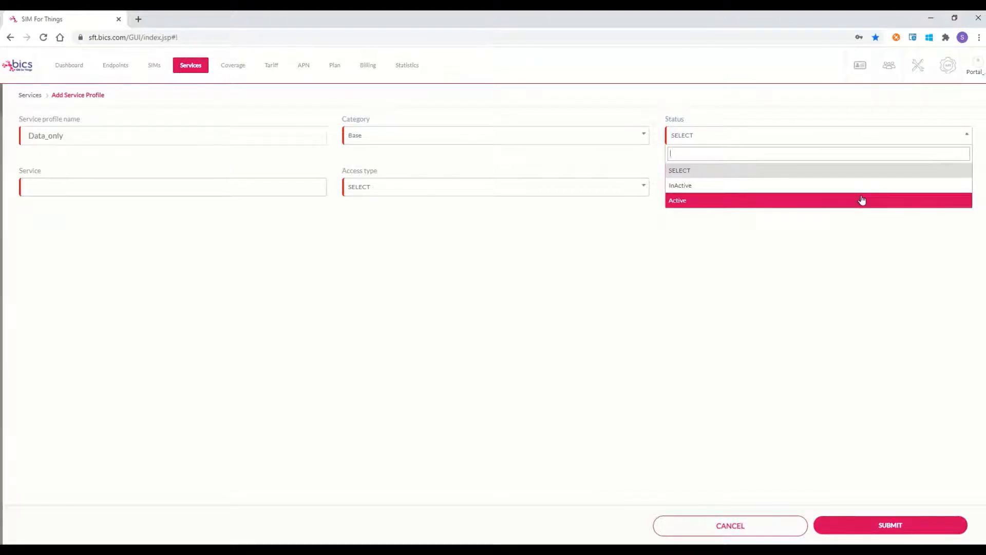
{"action": "left_click", "coordinate": [864, 199]}
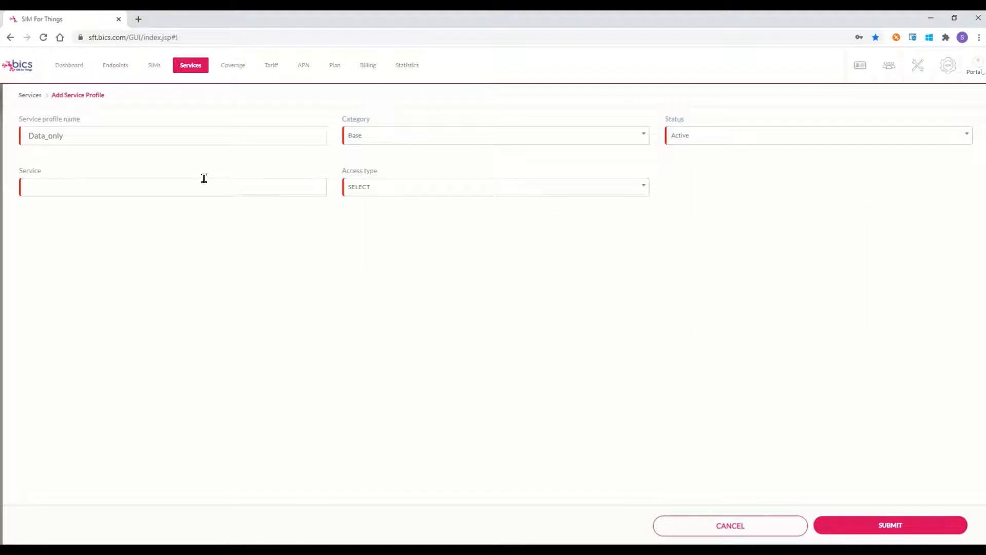
Step: Give Data_only DATA as its only service and 2G/3G/4G access type
{"action": "left_click", "coordinate": [185, 188]}
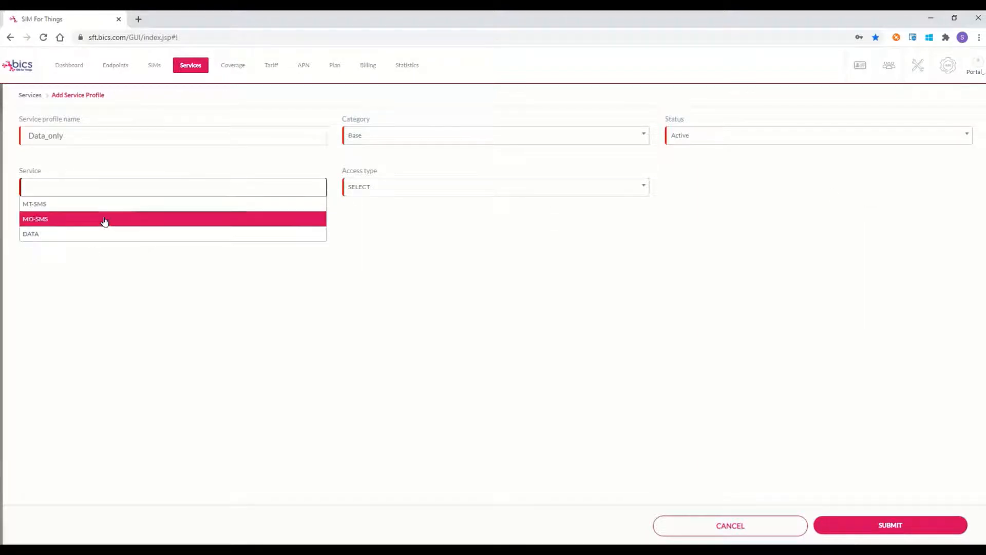
{"action": "left_click", "coordinate": [118, 204]}
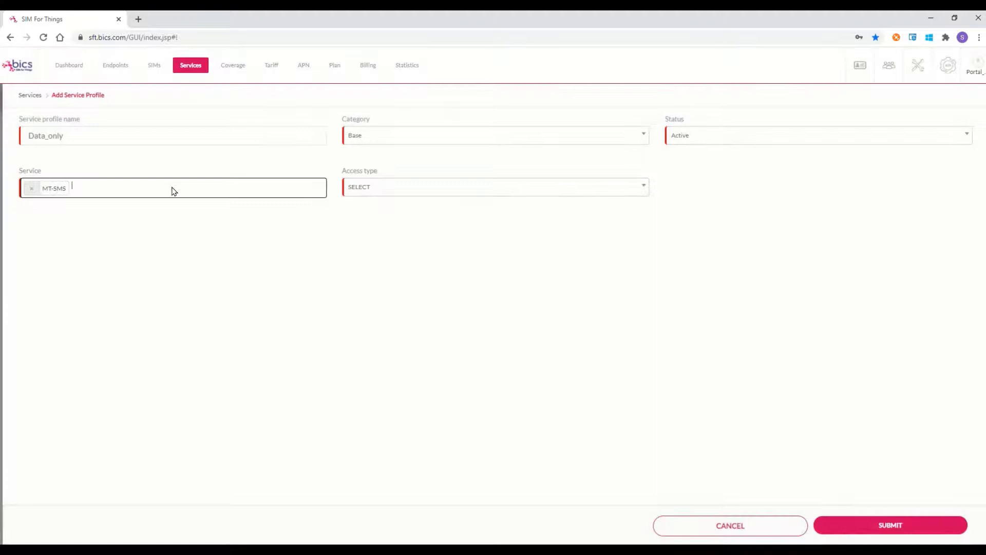
{"action": "left_click", "coordinate": [172, 188]}
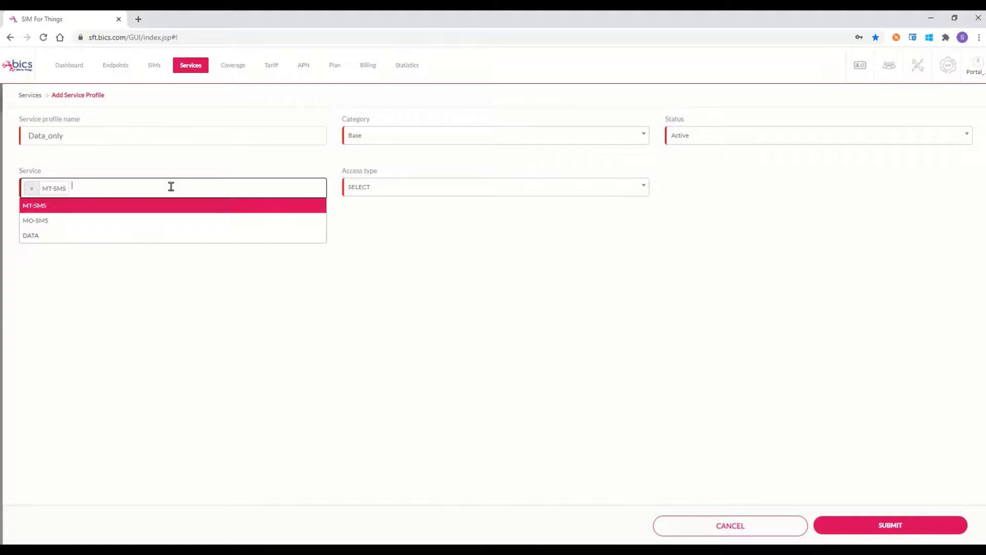
{"action": "left_click", "coordinate": [134, 236]}
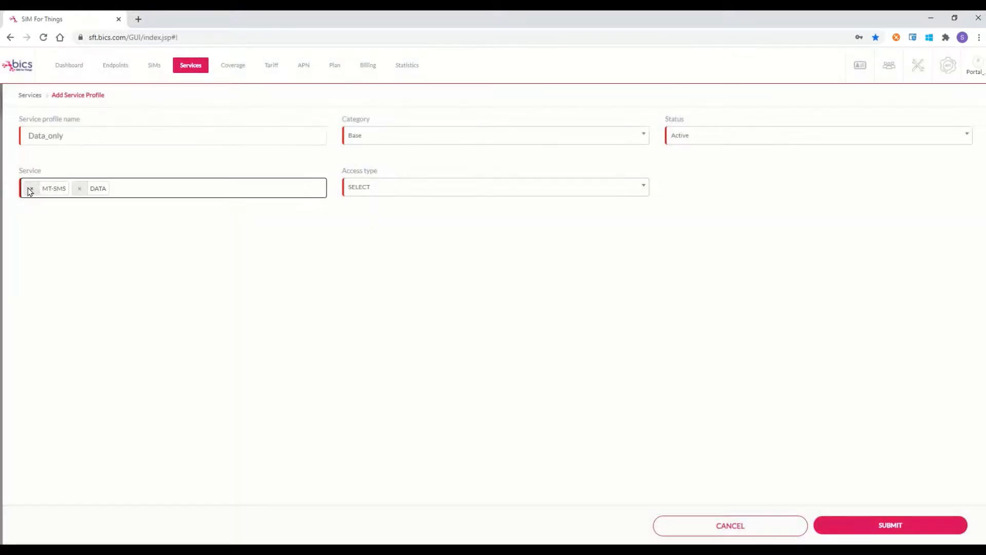
{"action": "left_click", "coordinate": [30, 189]}
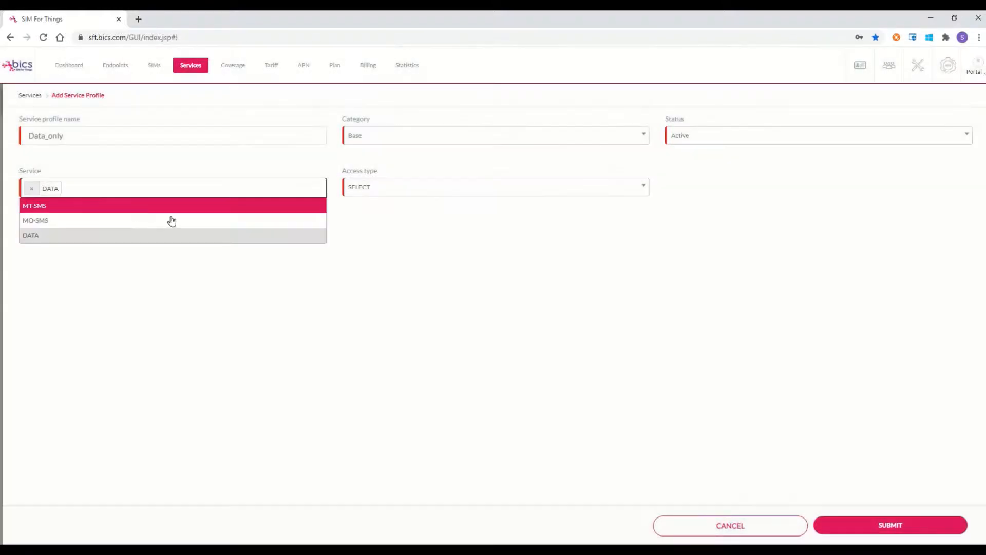
{"action": "left_click", "coordinate": [143, 236]}
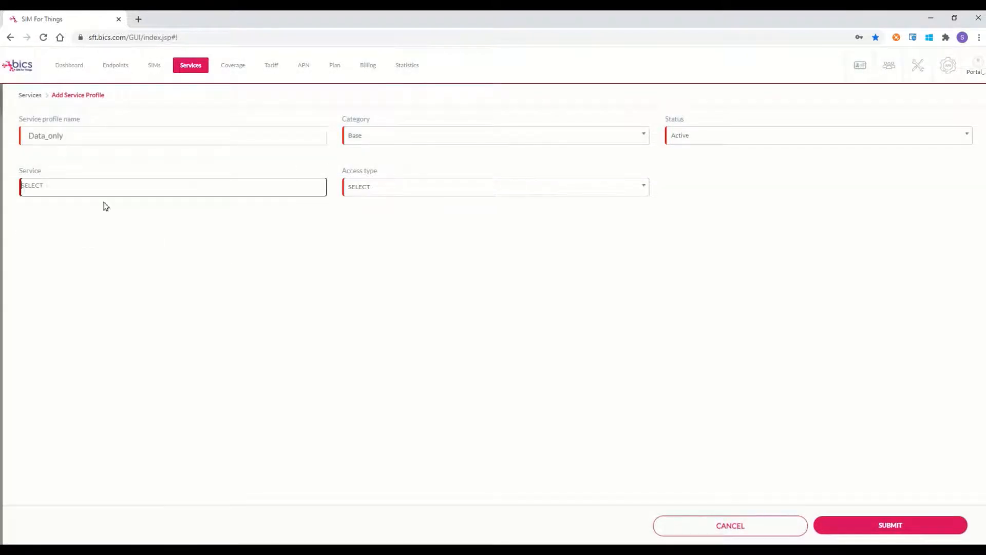
{"action": "left_click", "coordinate": [83, 188]}
{"action": "left_click", "coordinate": [64, 233]}
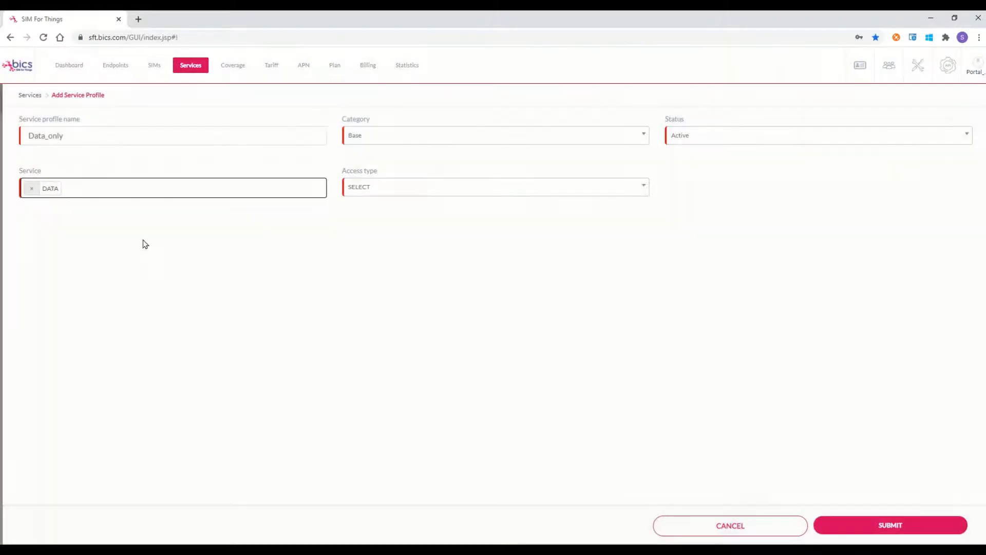
{"action": "left_click", "coordinate": [641, 192]}
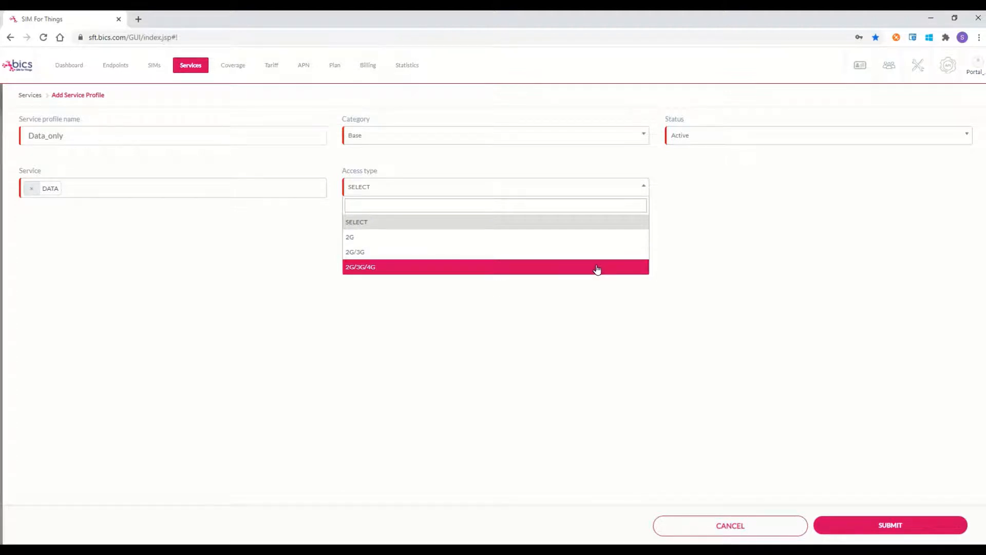
{"action": "left_click", "coordinate": [597, 269]}
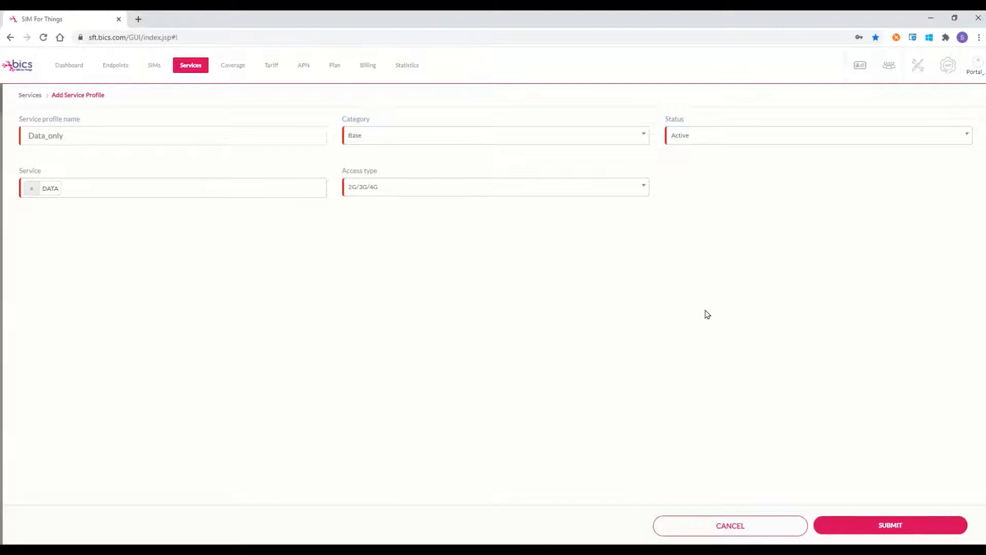
Step: Submit Data_only so it is listed as SP_750 beside DEFAULT
{"action": "left_click", "coordinate": [873, 528]}
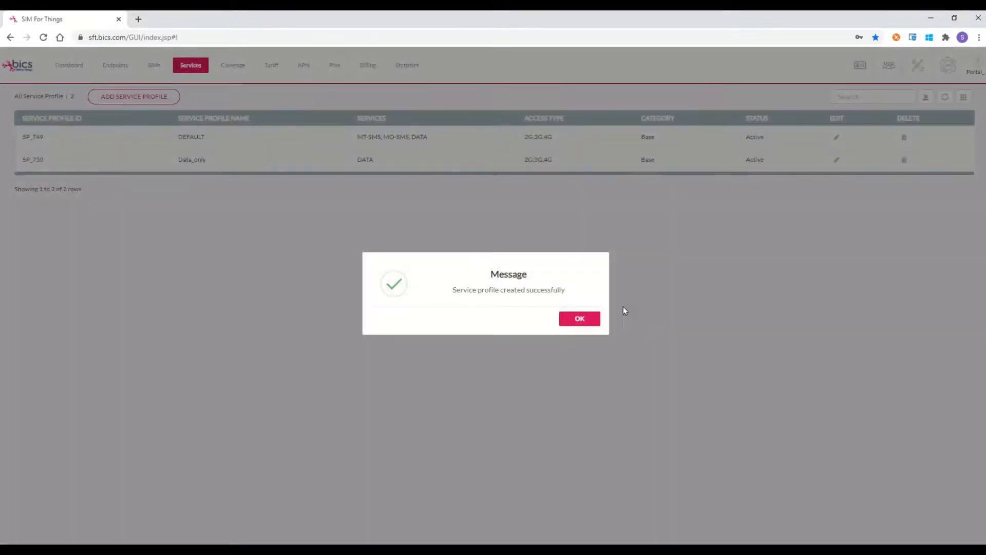
{"action": "left_click", "coordinate": [581, 319]}
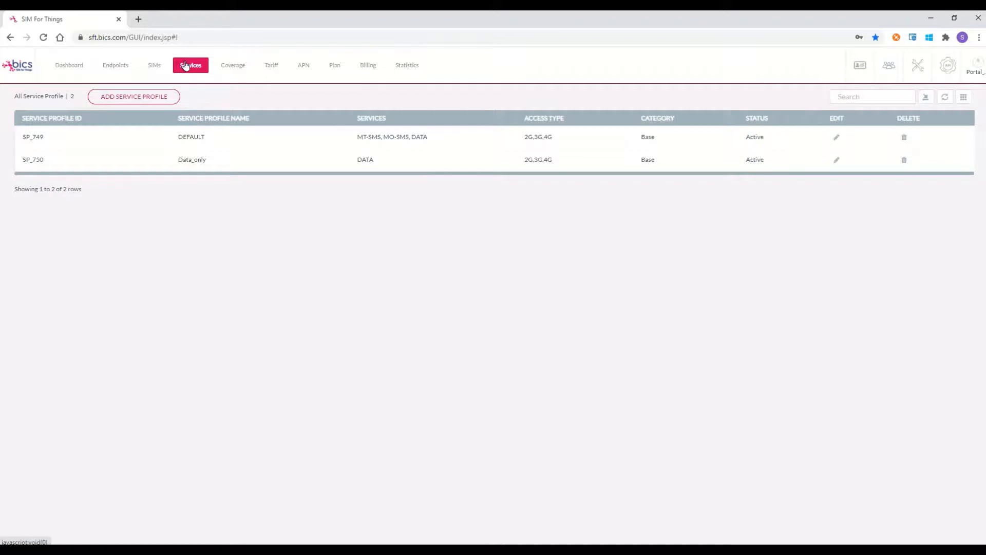
Step: From Coverage, begin a new roaming profile listing all 308 operators
{"action": "left_click", "coordinate": [242, 69]}
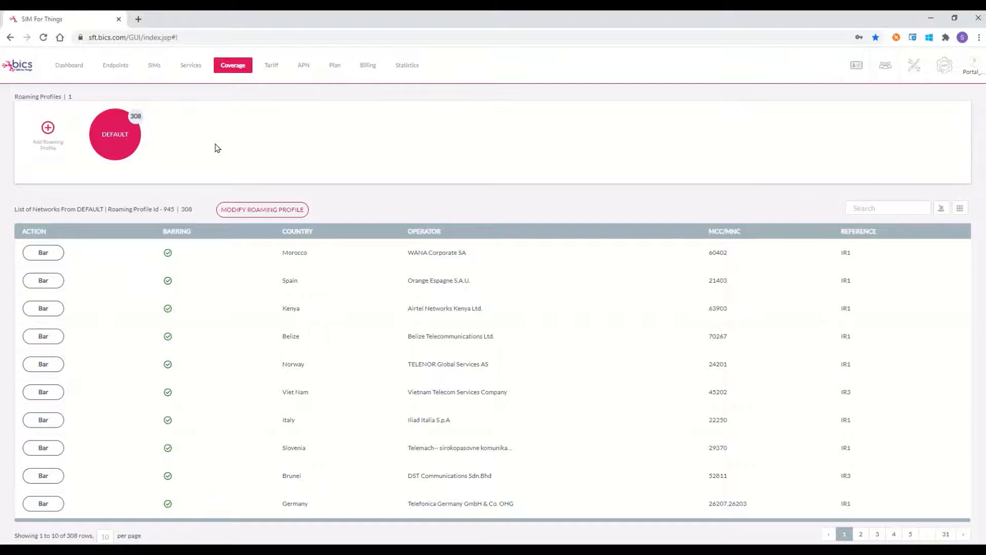
{"action": "left_click", "coordinate": [37, 143]}
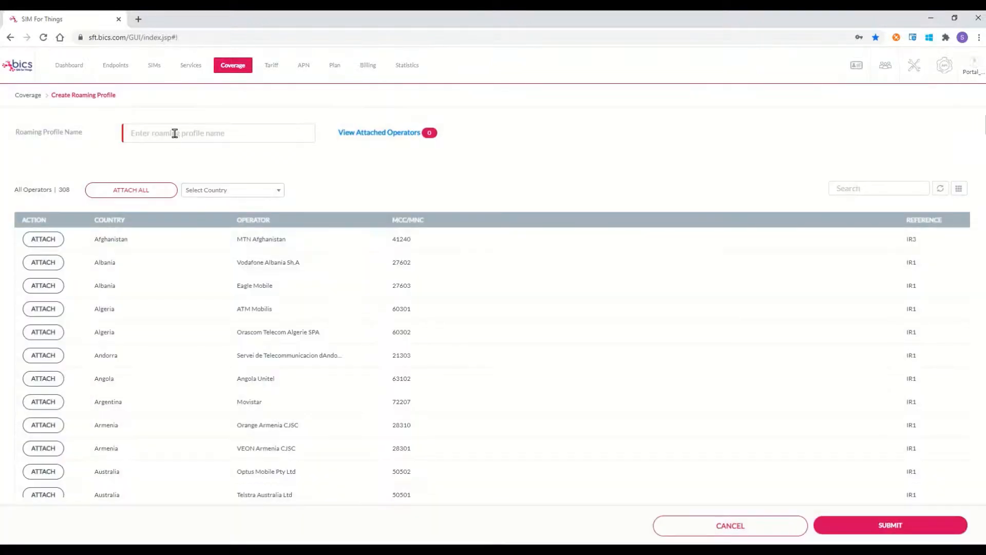
Step: Name the roaming profile CustomerA and browse the country list before searching operators
{"action": "type", "text": "CustomerA"}
{"action": "left_click", "coordinate": [280, 192]}
{"action": "scroll", "coordinate": [249, 250], "scroll_direction": "down", "scroll_amount": 5}
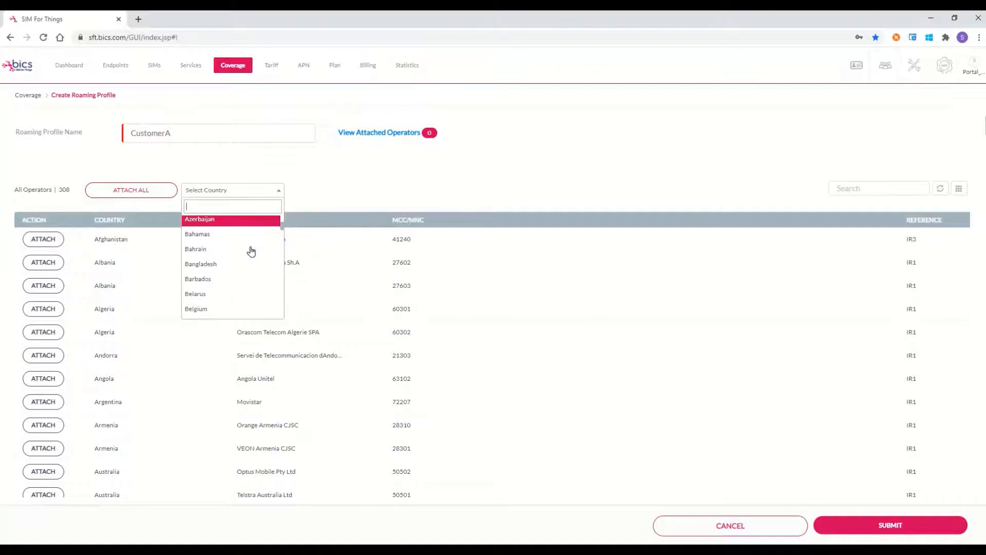
{"action": "scroll", "coordinate": [251, 251], "scroll_direction": "down", "scroll_amount": 1}
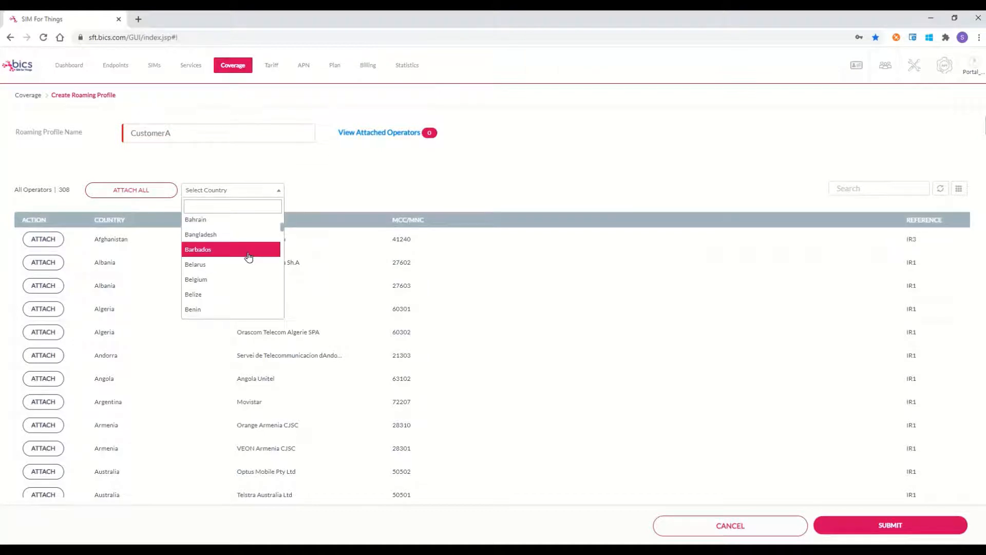
{"action": "left_click", "coordinate": [850, 188]}
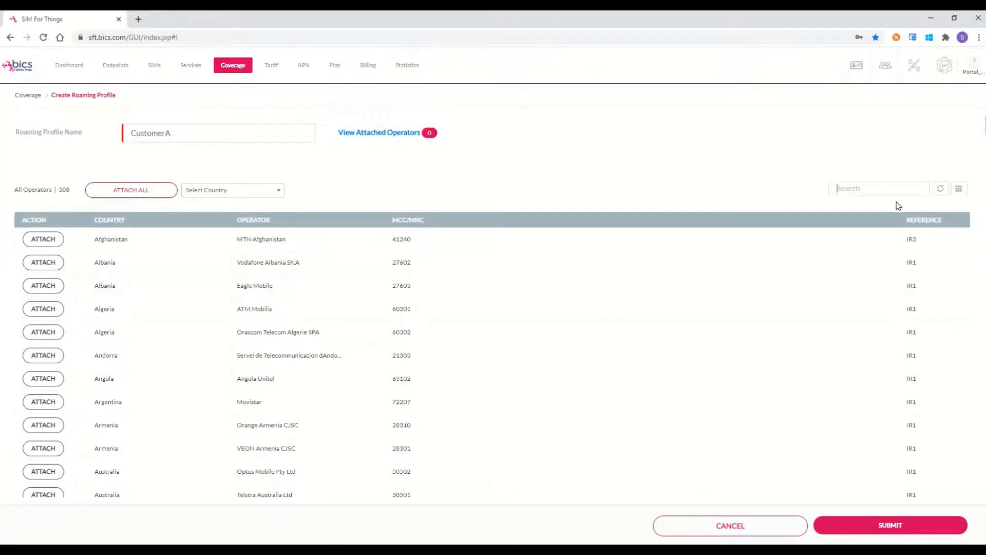
Step: Attach the four United Kingdom operators, including Telefonica UK, EE and Vodafone
{"action": "type", "text": "uni"}
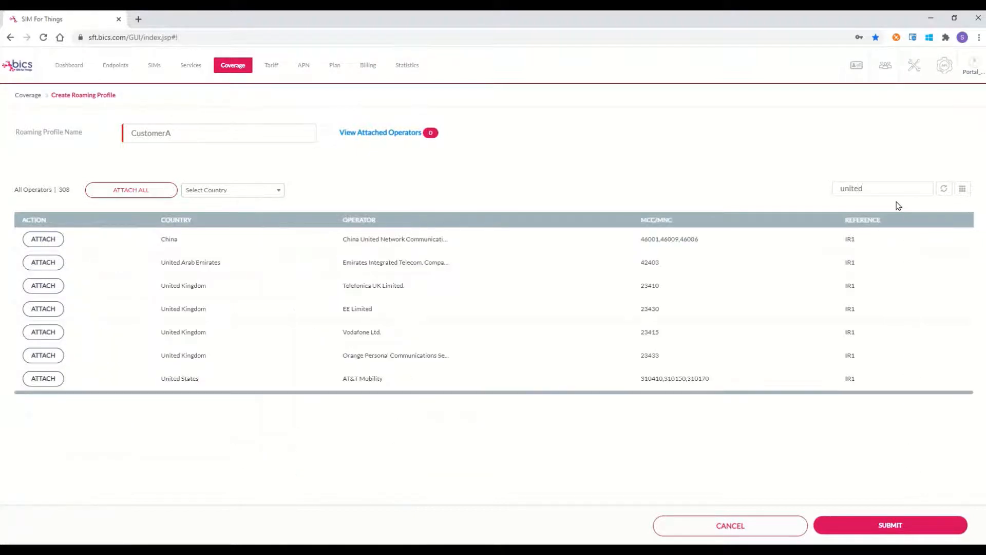
{"action": "type", "text": "ted kin"}
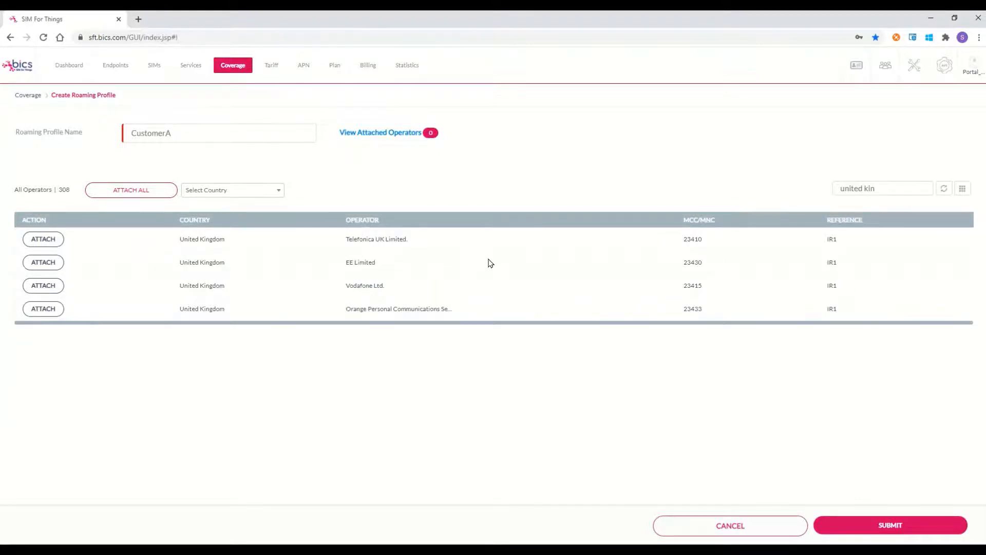
{"action": "left_click", "coordinate": [54, 241]}
{"action": "left_click", "coordinate": [53, 262]}
{"action": "left_click", "coordinate": [49, 291]}
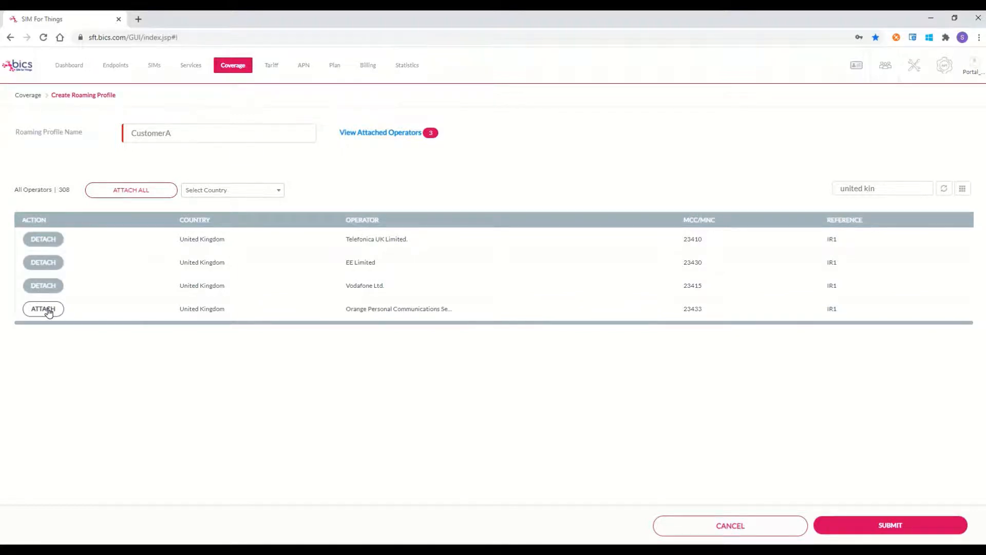
{"action": "left_click", "coordinate": [48, 311]}
Step: Attach Ireland's Hutchison 3G Ireland and Meteor, then submit the CustomerA profile
{"action": "left_click_drag", "start_coordinate": [884, 189], "coordinate": [811, 195]}
{"action": "type", "text": "ireland"}
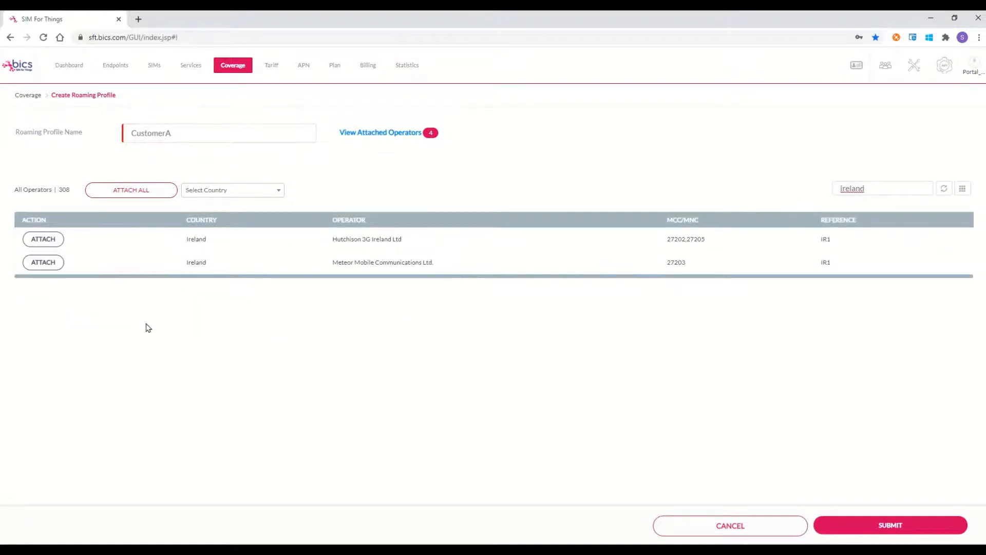
{"action": "left_click", "coordinate": [44, 239]}
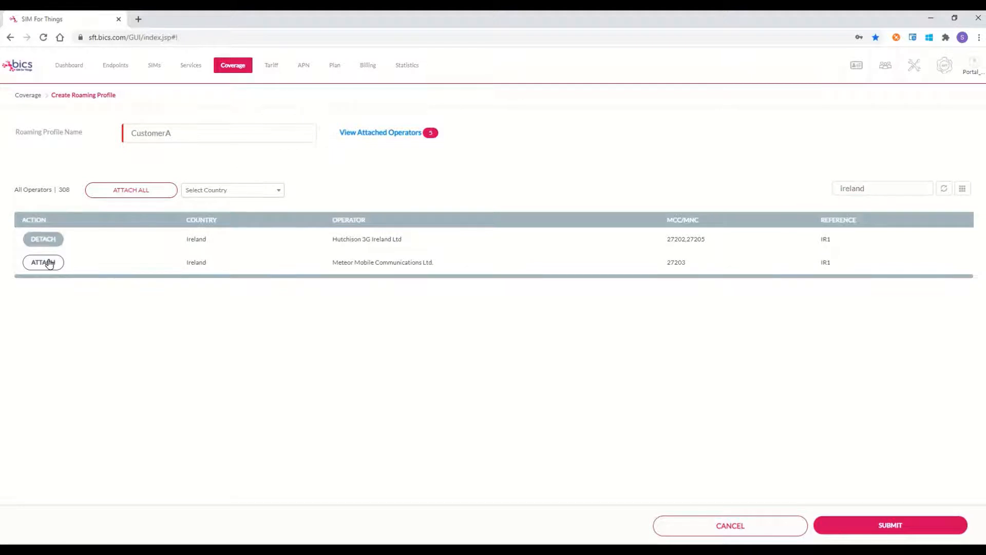
{"action": "left_click", "coordinate": [45, 262]}
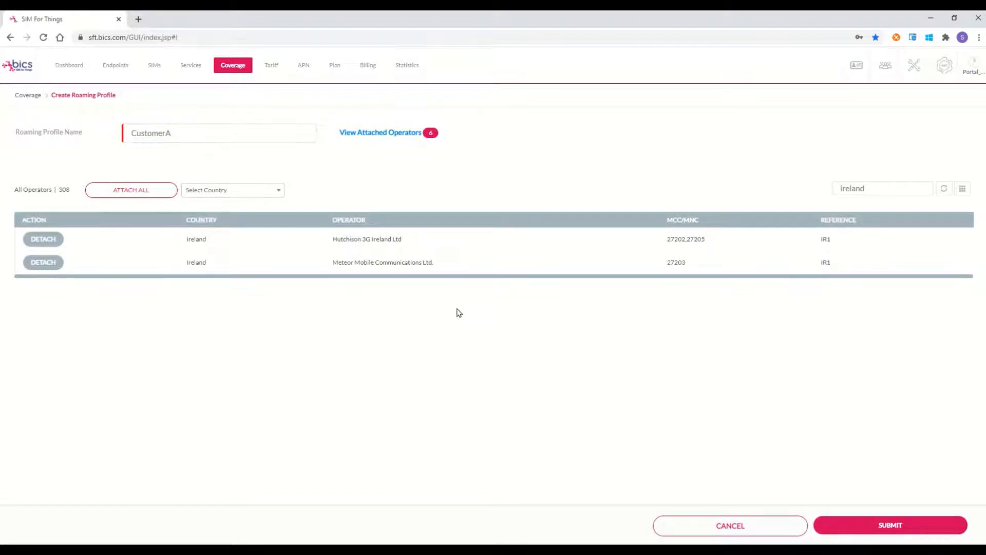
{"action": "left_click", "coordinate": [865, 526]}
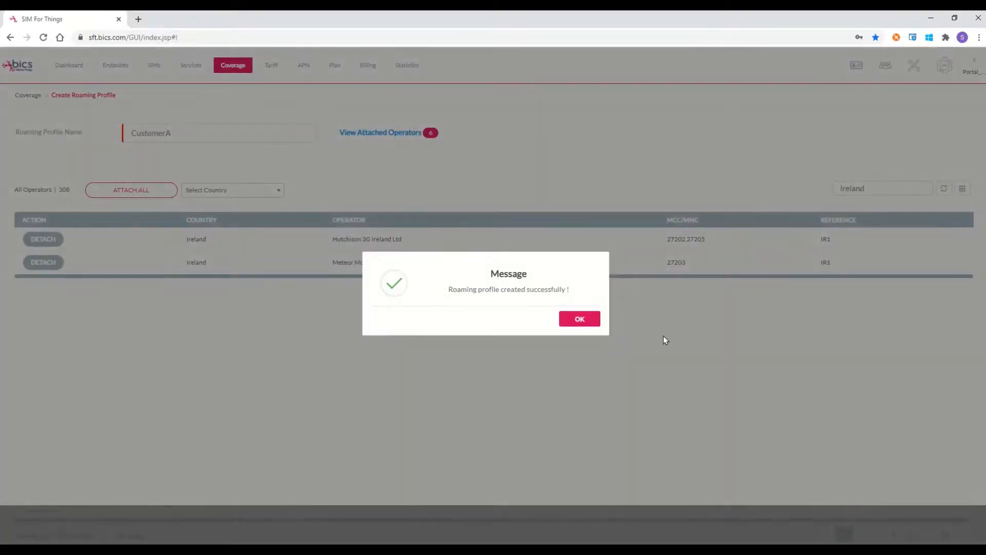
Step: Confirm creation; CustomerA (Id 946) is listed with six unbarred networks
{"action": "left_click", "coordinate": [582, 321]}
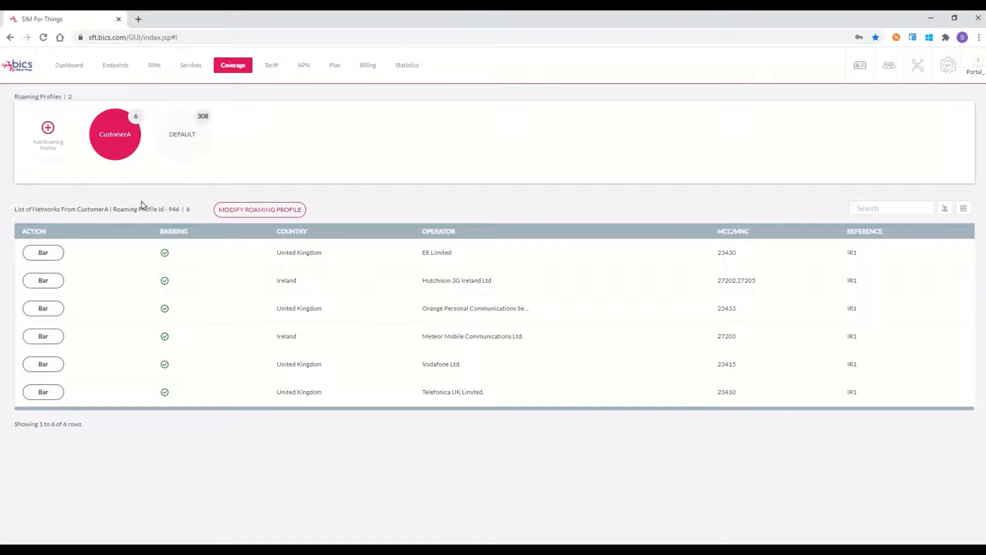
Step: Create roaming profile 'Ireland' with Hutchison 3G Ireland and Meteor Mobile Communications attached, and submit it
{"action": "left_click", "coordinate": [48, 128]}
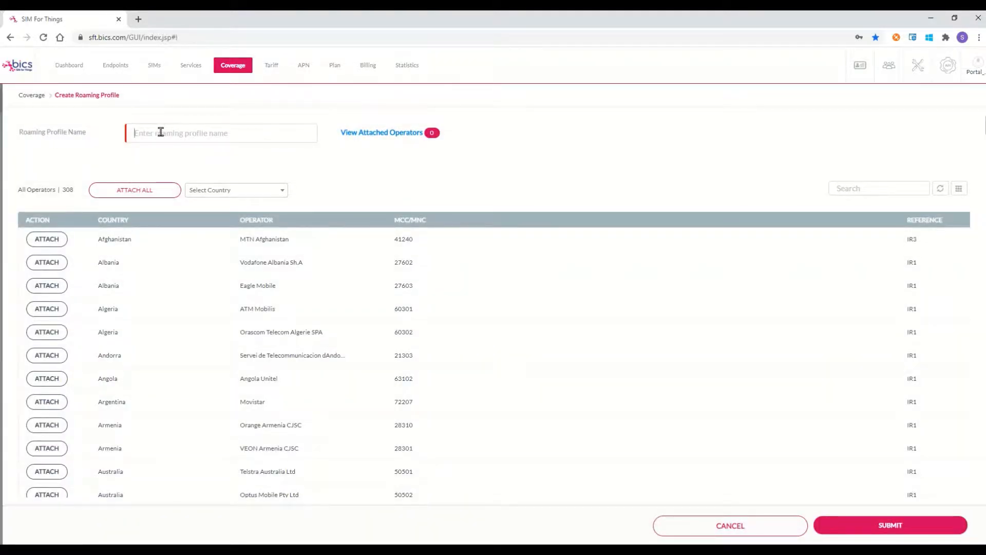
{"action": "type", "text": "Irela"}
{"action": "left_click", "coordinate": [850, 186]}
{"action": "type", "text": "ireland"}
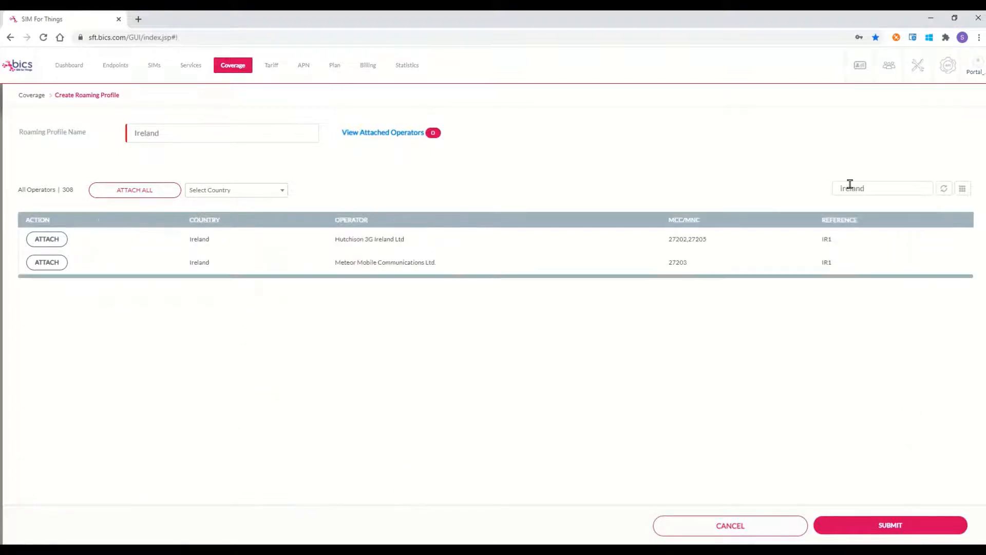
{"action": "left_click", "coordinate": [43, 241]}
{"action": "left_click", "coordinate": [45, 261]}
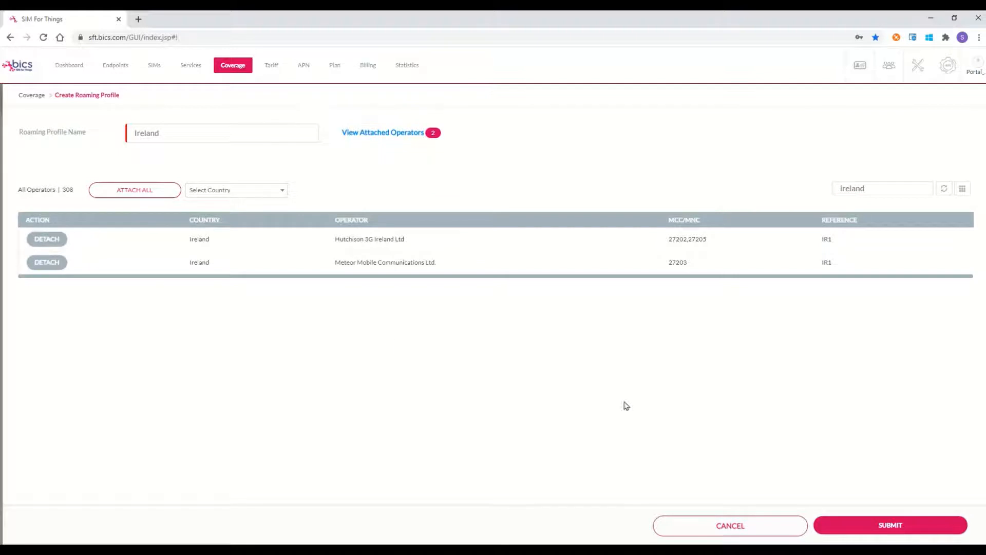
{"action": "left_click", "coordinate": [911, 526]}
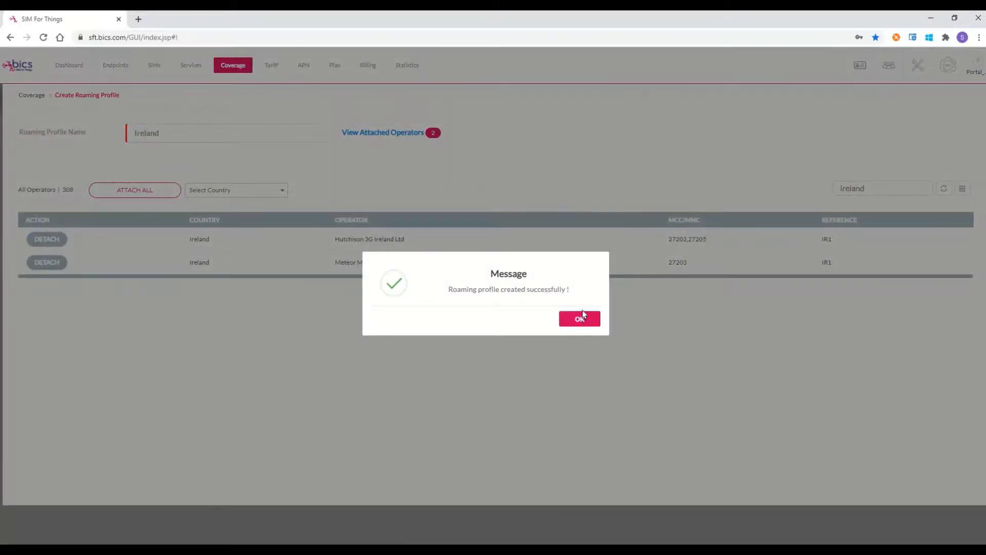
{"action": "left_click", "coordinate": [583, 318]}
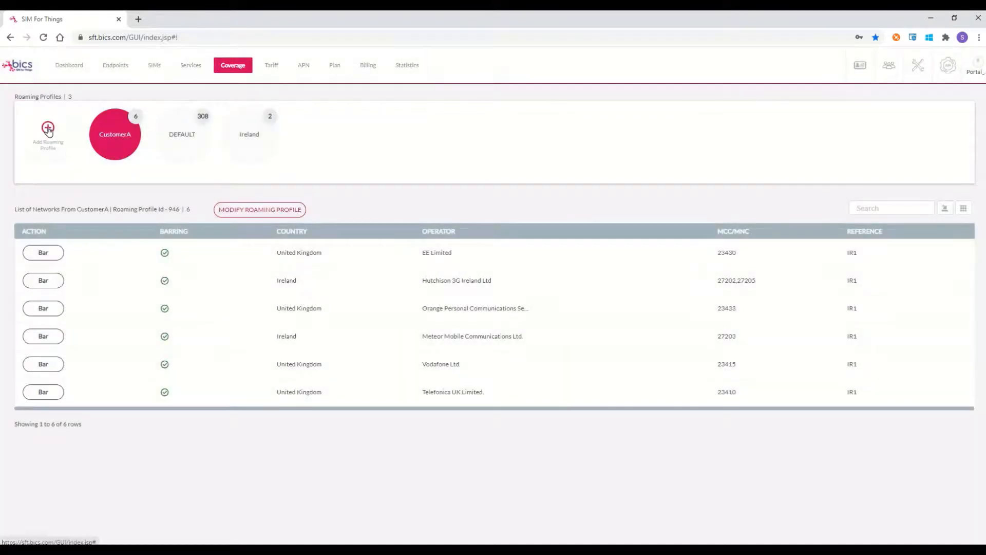
Step: Create roaming profile 'United Kingdom' filtered to United Kingdom with all four UK operators attached
{"action": "left_click", "coordinate": [48, 129]}
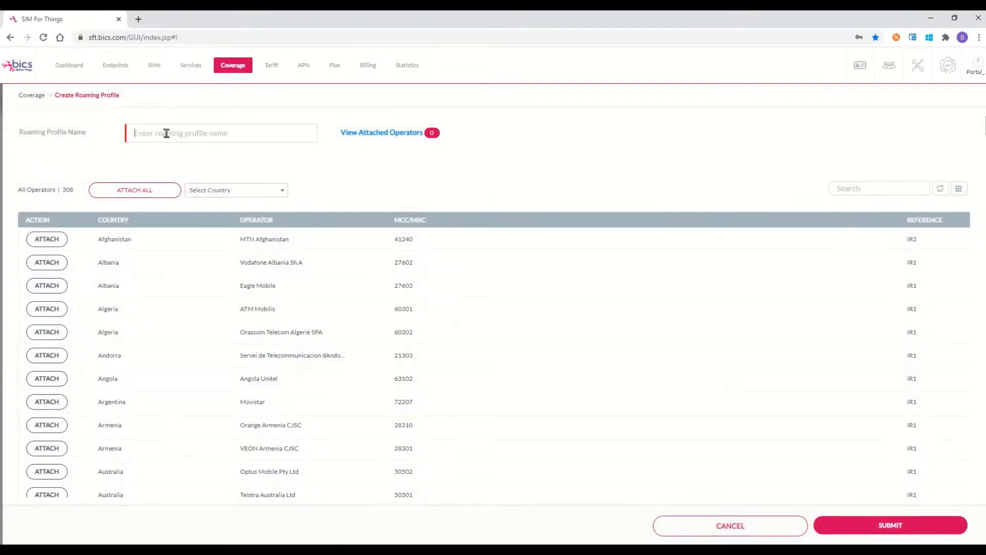
{"action": "type", "text": "United Kingdom"}
{"action": "left_click", "coordinate": [280, 194]}
{"action": "type", "text": "united"}
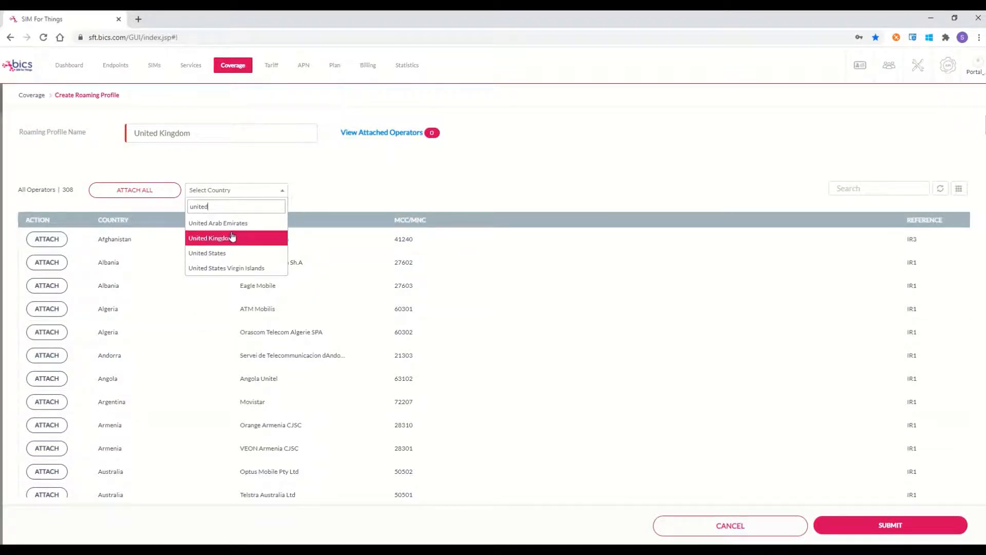
{"action": "left_click", "coordinate": [232, 237]}
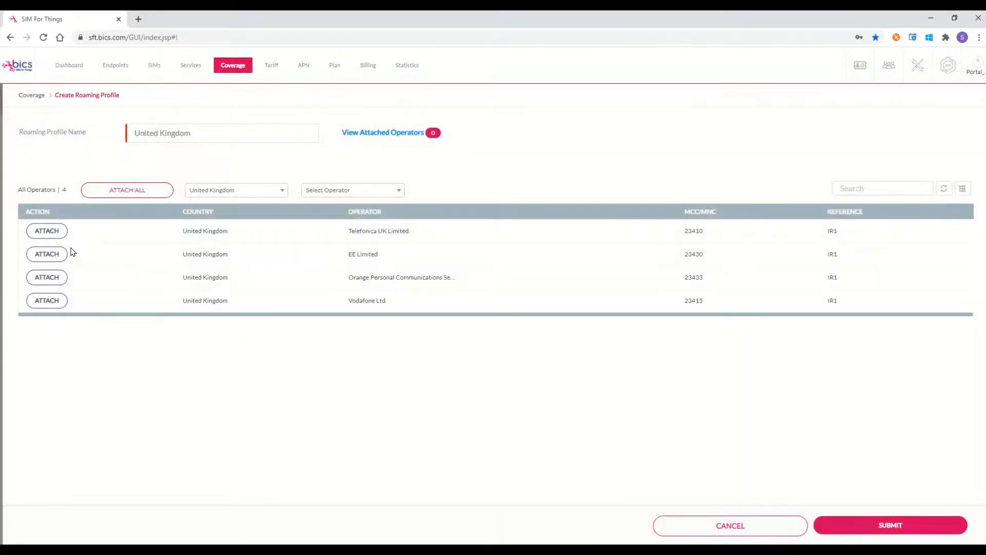
{"action": "left_click", "coordinate": [119, 190]}
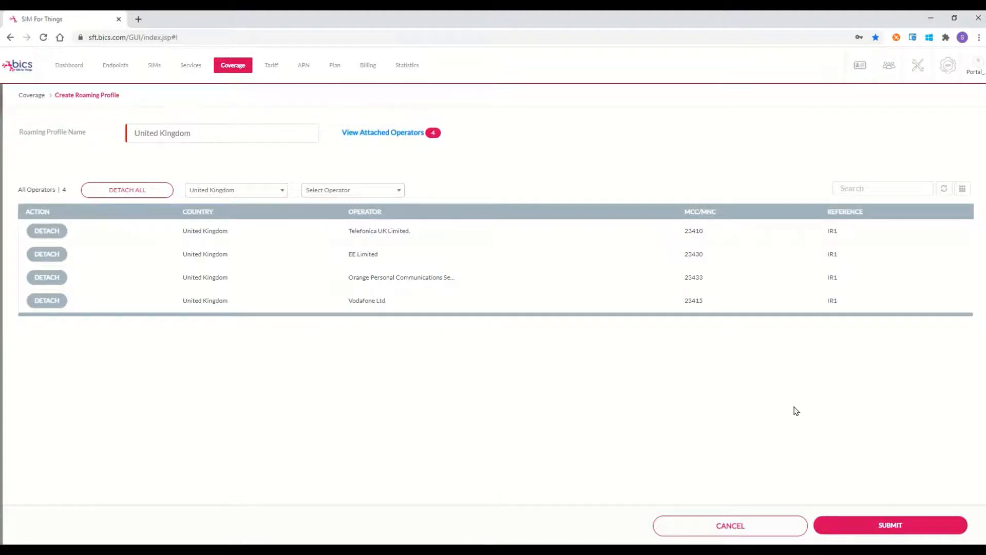
{"action": "left_click", "coordinate": [886, 528]}
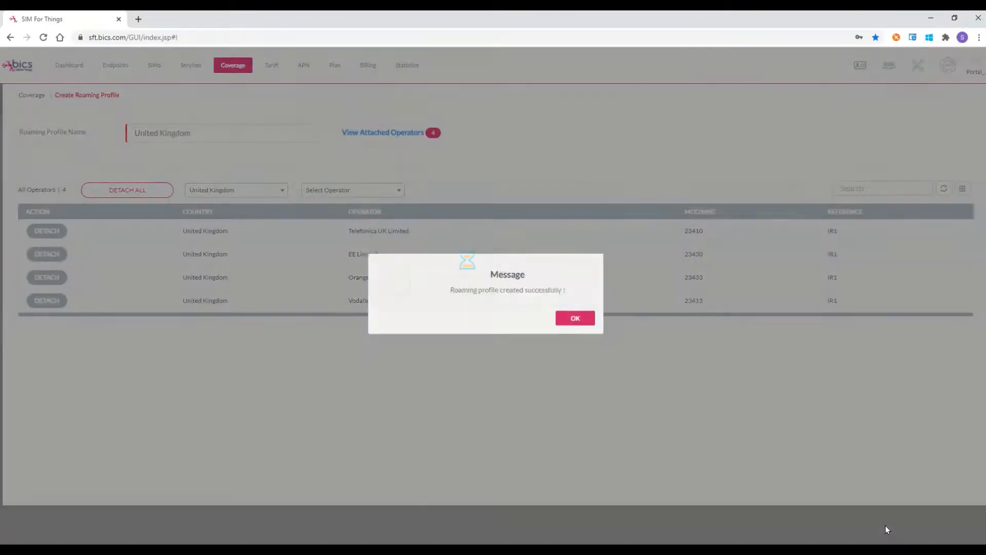
{"action": "left_click", "coordinate": [585, 318]}
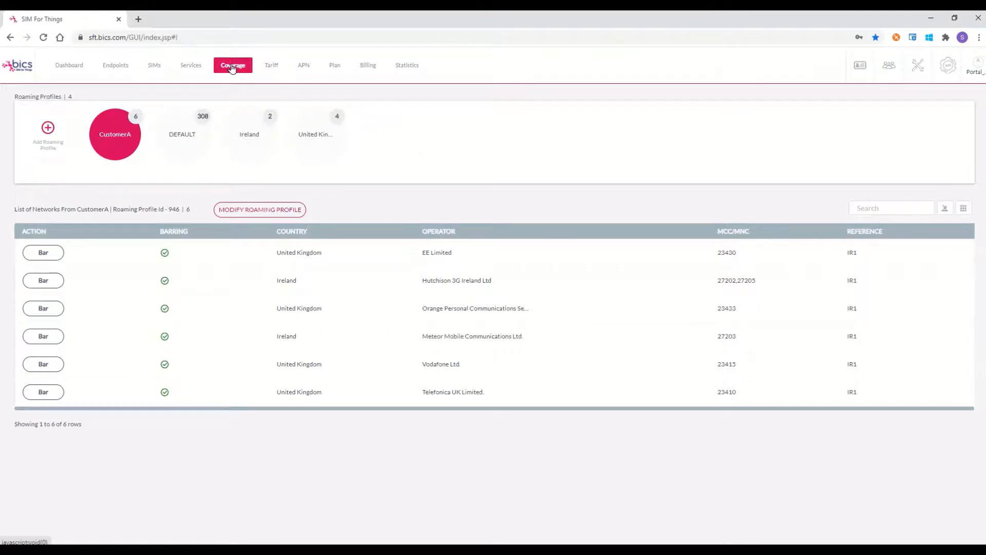
Step: Switch to the Tariff list and raise rows per page so all 20 tariffs appear
{"action": "left_click", "coordinate": [271, 70]}
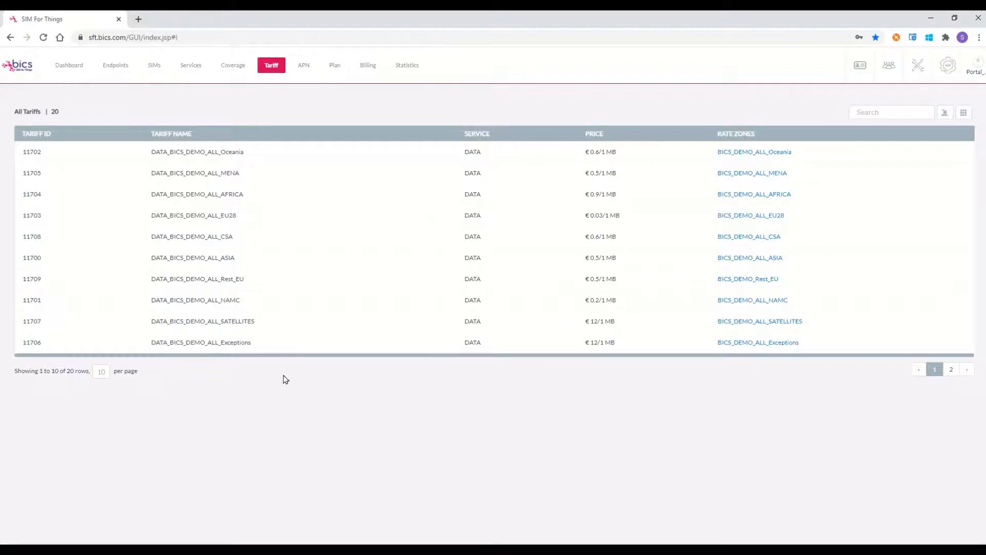
{"action": "left_click", "coordinate": [104, 374]}
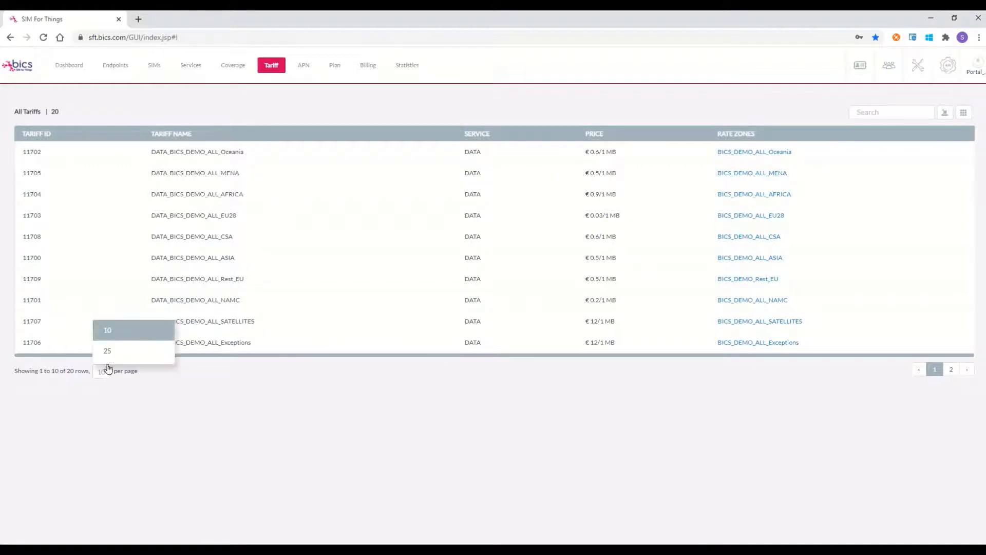
{"action": "left_click", "coordinate": [107, 352]}
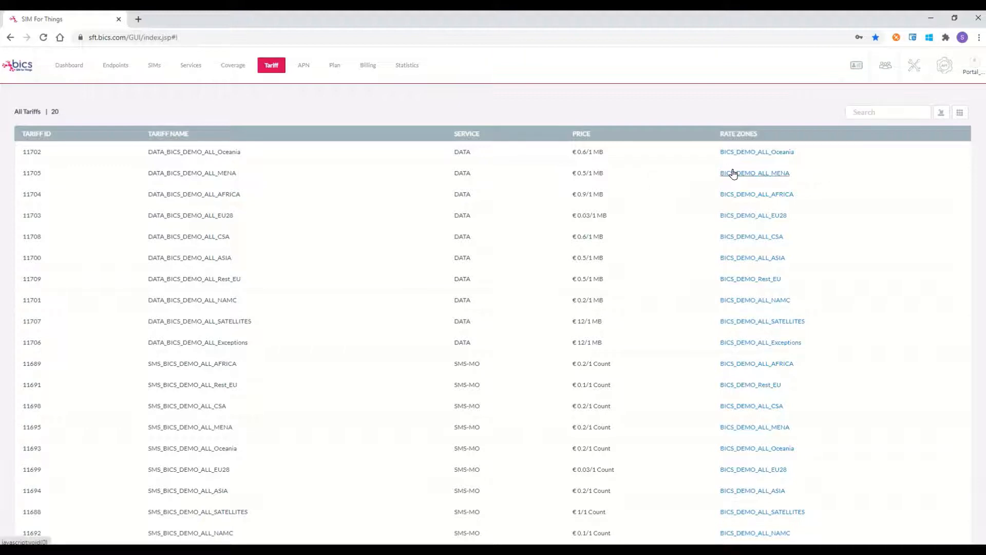
Step: Review both pages of BICS_DEMO_ALL_Oceania rate-zone operators, close the details, then go to APN groups
{"action": "left_click", "coordinate": [791, 153]}
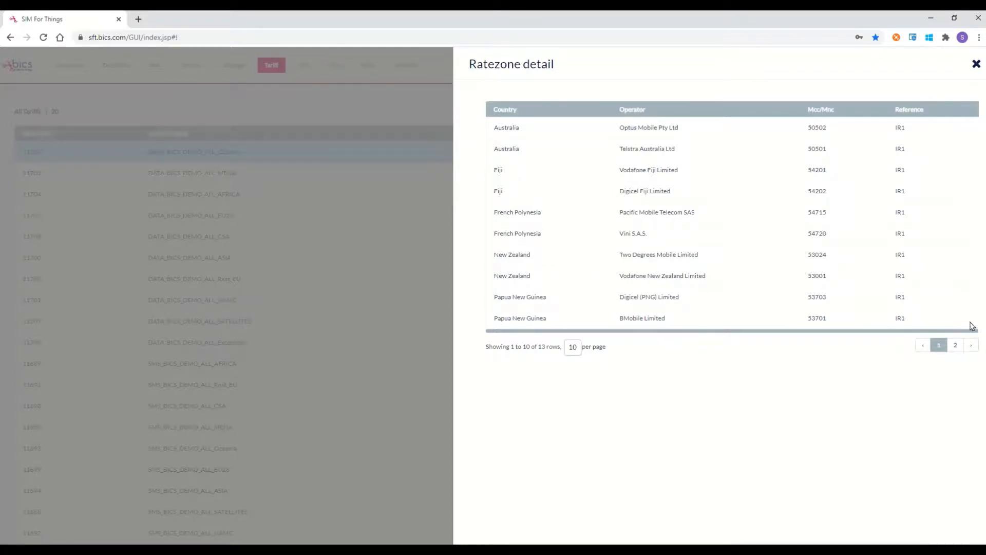
{"action": "left_click", "coordinate": [955, 345]}
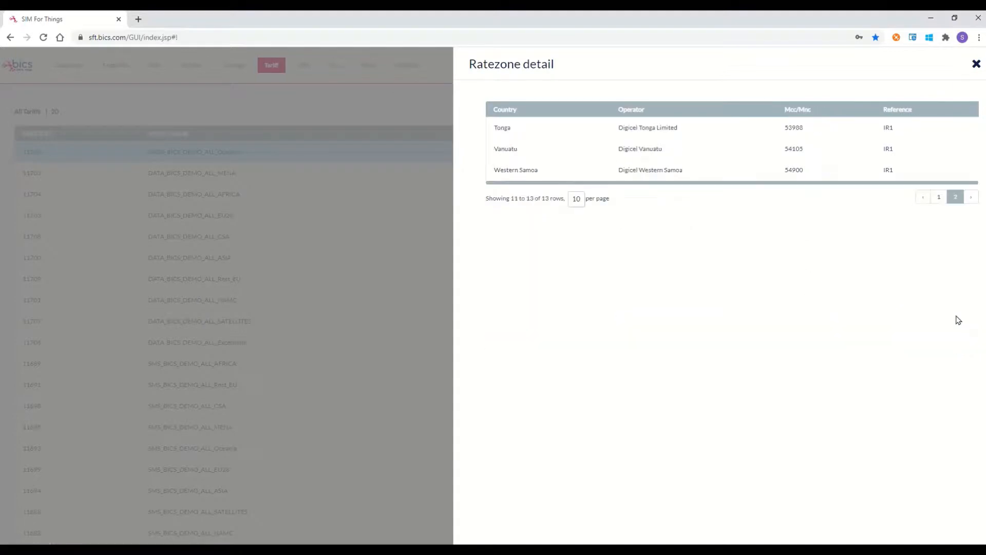
{"action": "left_click", "coordinate": [976, 64]}
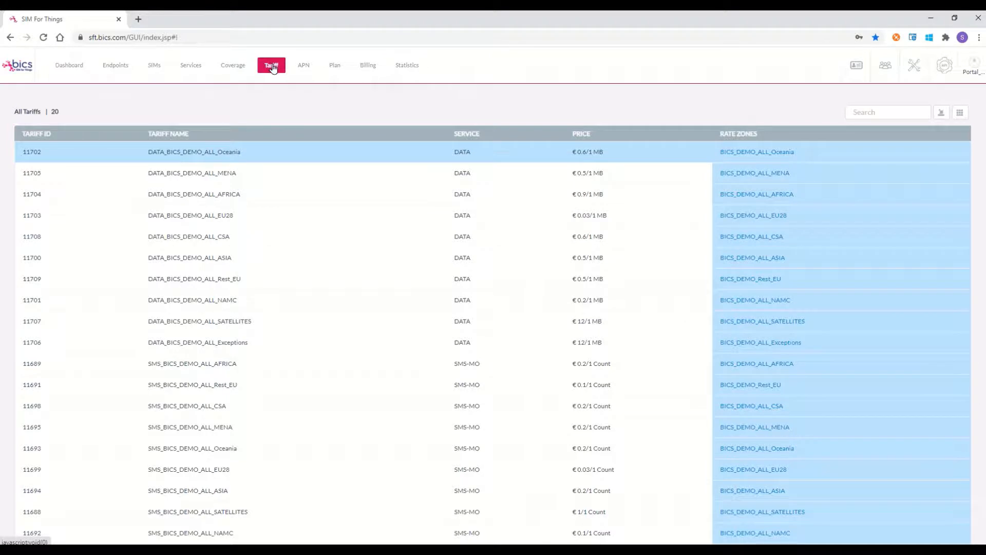
{"action": "left_click", "coordinate": [303, 67]}
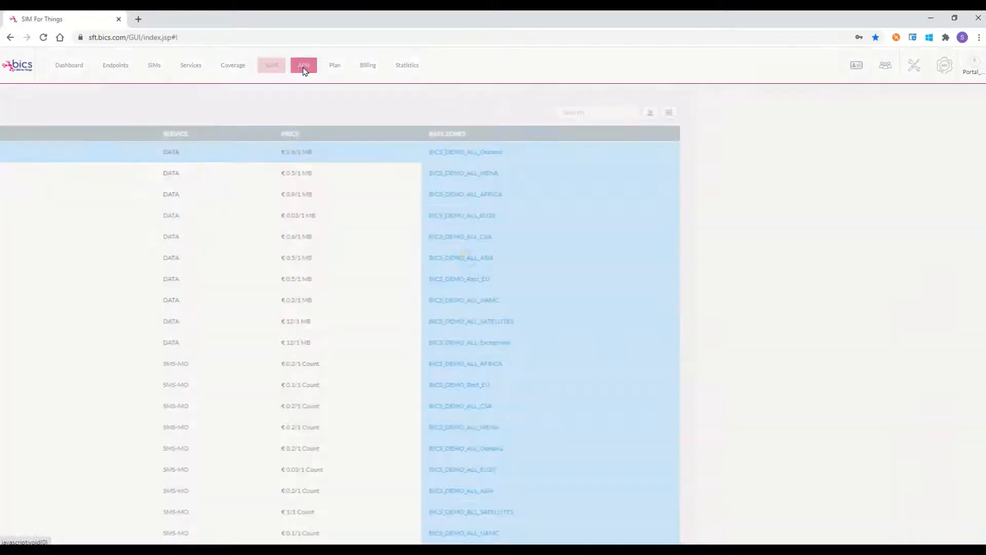
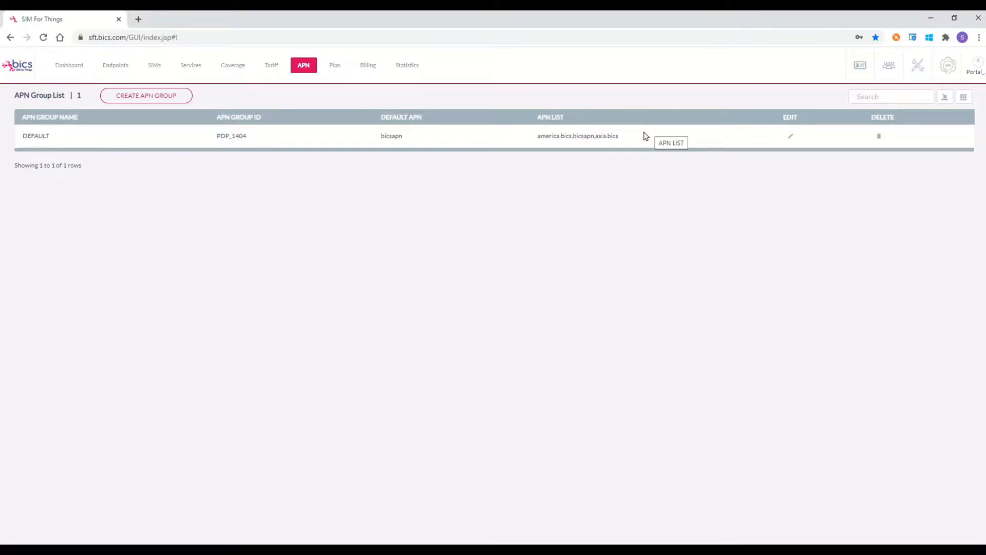
Step: Create and submit the APN group 'MyAPN', with america.bics as its default APN
{"action": "left_click", "coordinate": [159, 97]}
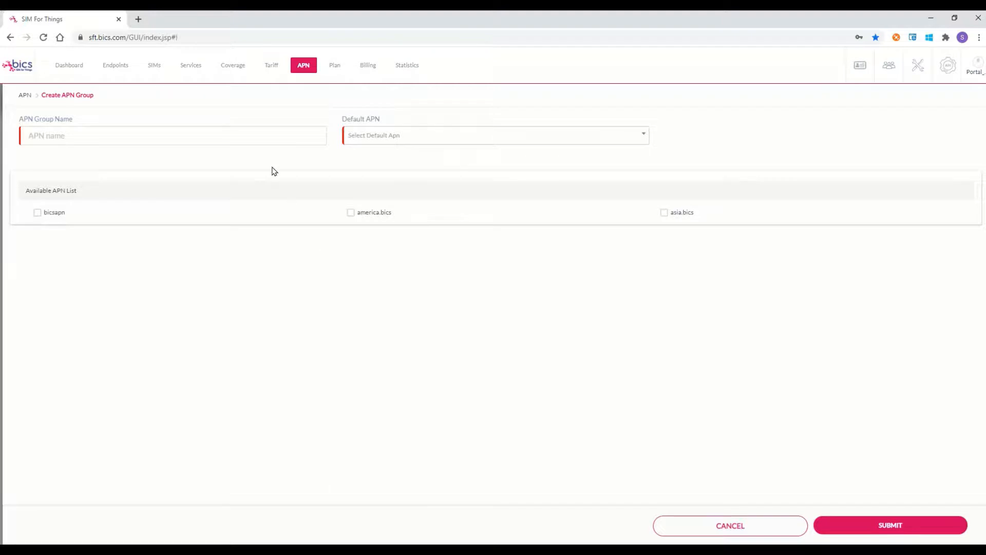
{"action": "left_click", "coordinate": [246, 134]}
{"action": "type", "text": "MyAPN"}
{"action": "left_click", "coordinate": [428, 136]}
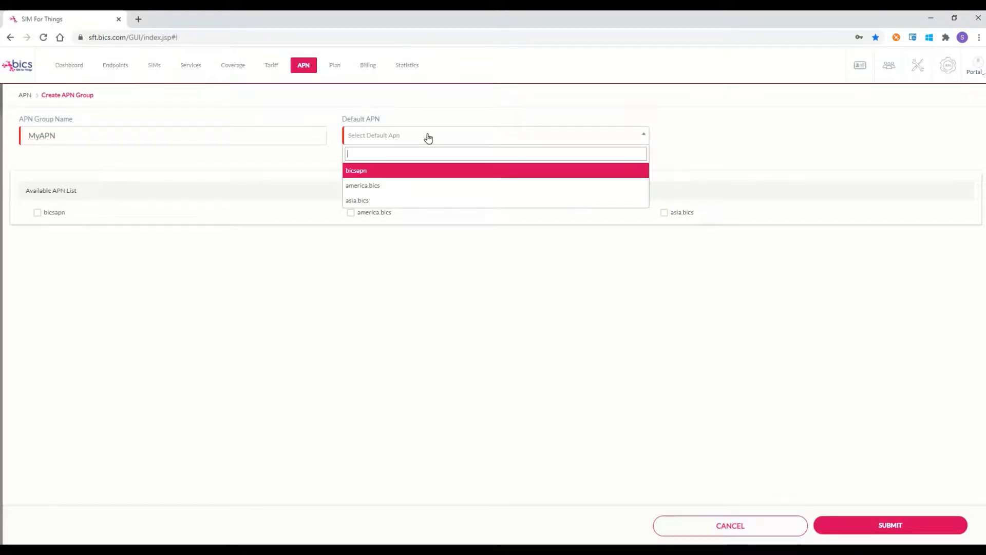
{"action": "left_click", "coordinate": [393, 189]}
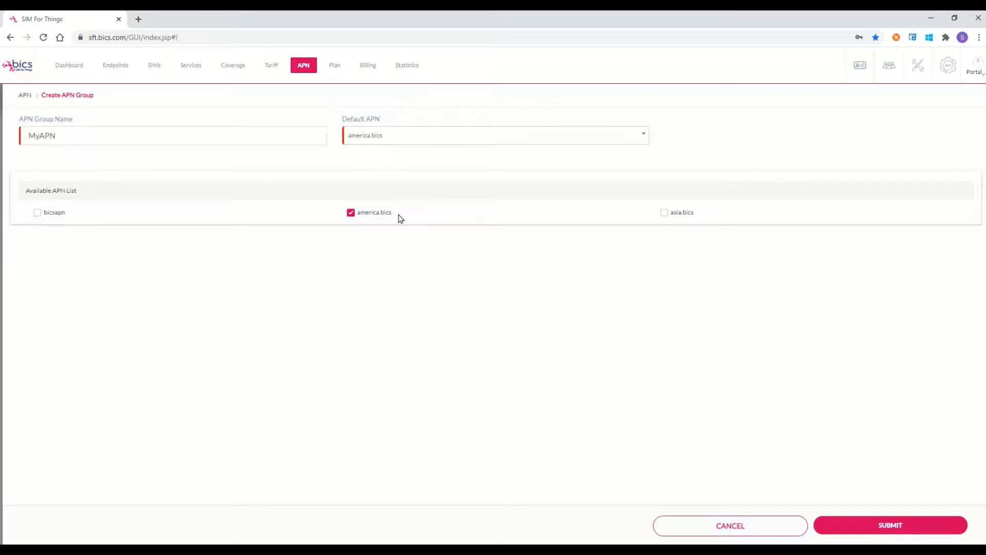
{"action": "left_click", "coordinate": [868, 528]}
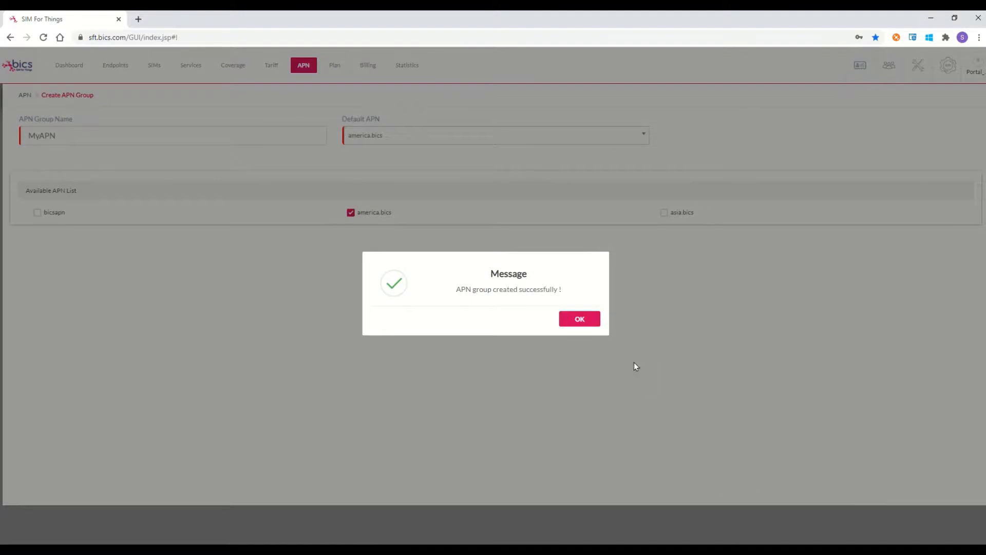
Step: Dismiss the success message, refresh the APN group list, then view prepaid and postpaid plans
{"action": "left_click", "coordinate": [581, 320]}
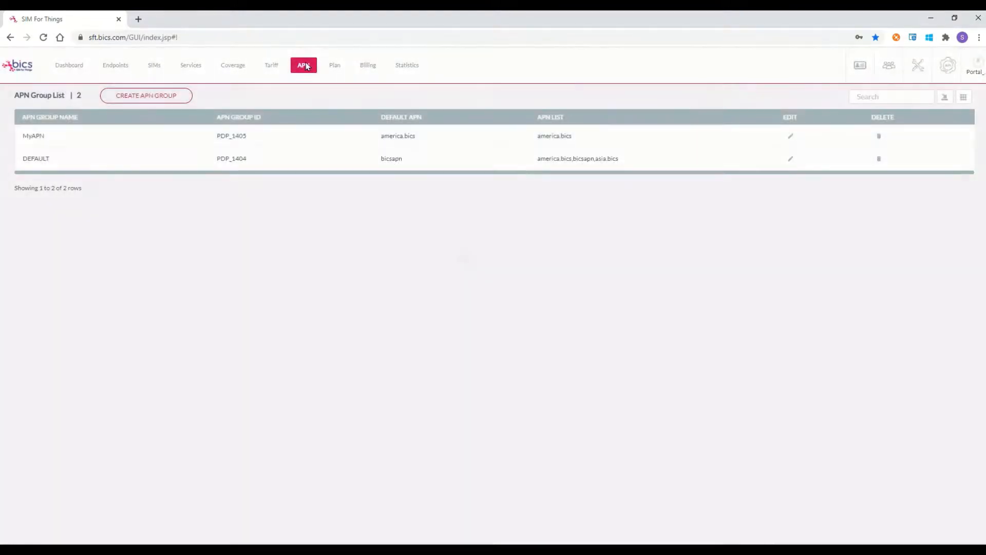
{"action": "left_click", "coordinate": [304, 66]}
{"action": "left_click", "coordinate": [334, 67]}
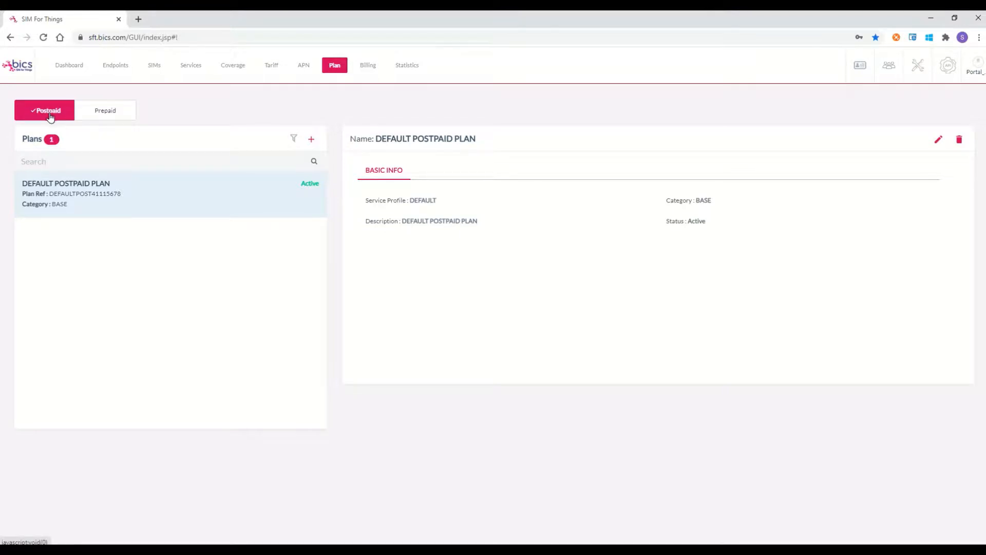
{"action": "left_click", "coordinate": [109, 113]}
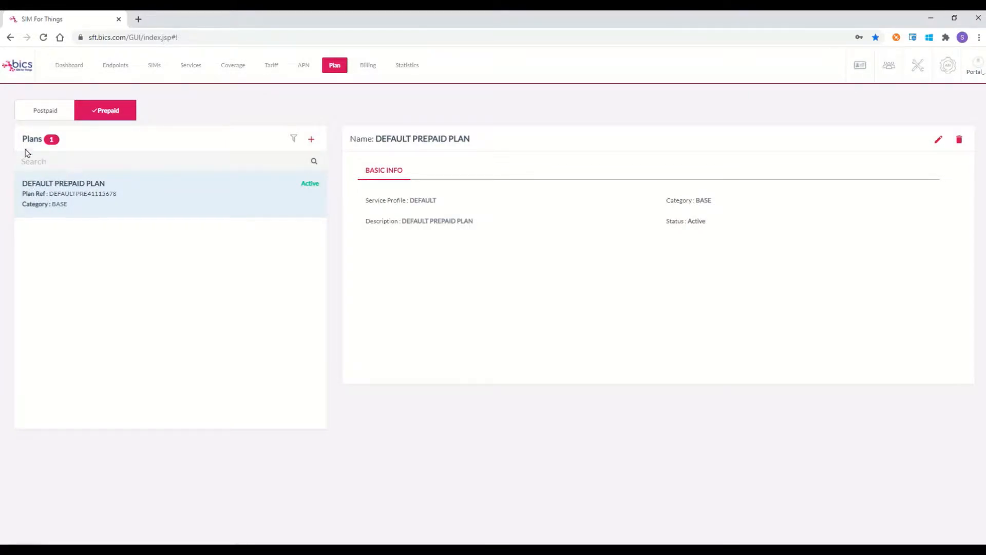
{"action": "left_click", "coordinate": [44, 113]}
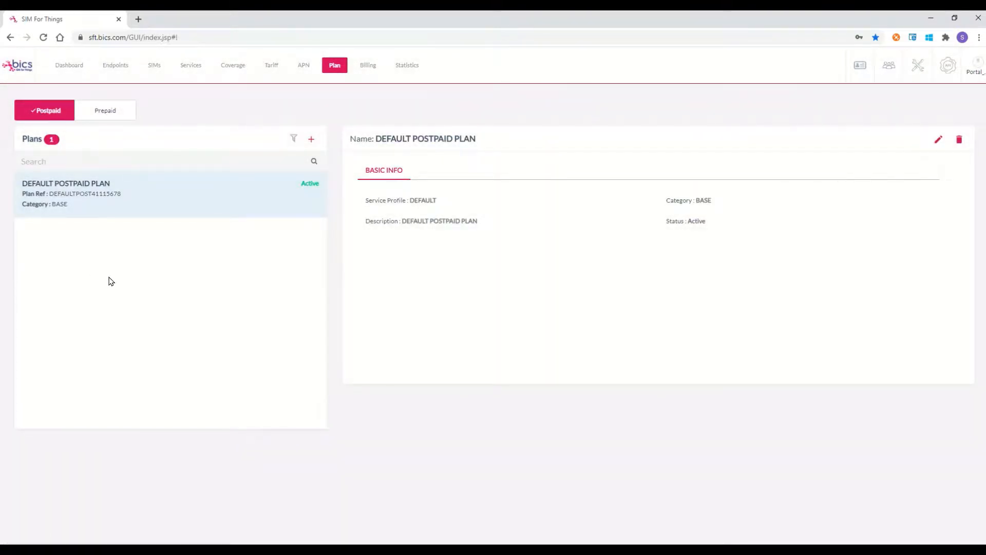
Step: Fill in a new base plan named Plan1 with Data_only service profile and DEFAULT_RULE PCRF rule
{"action": "left_click", "coordinate": [312, 141]}
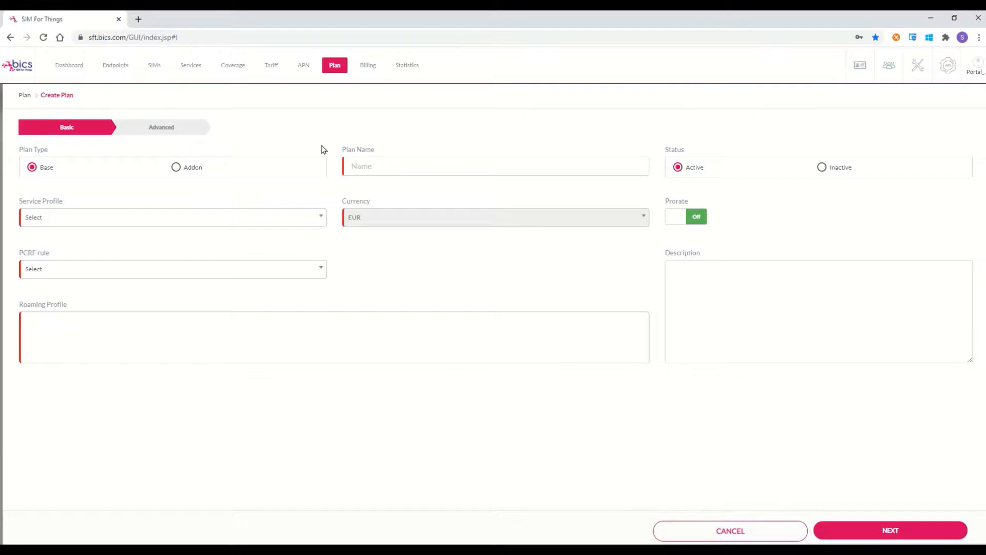
{"action": "left_click", "coordinate": [383, 166]}
{"action": "type", "text": "an1"}
{"action": "left_click", "coordinate": [319, 216]}
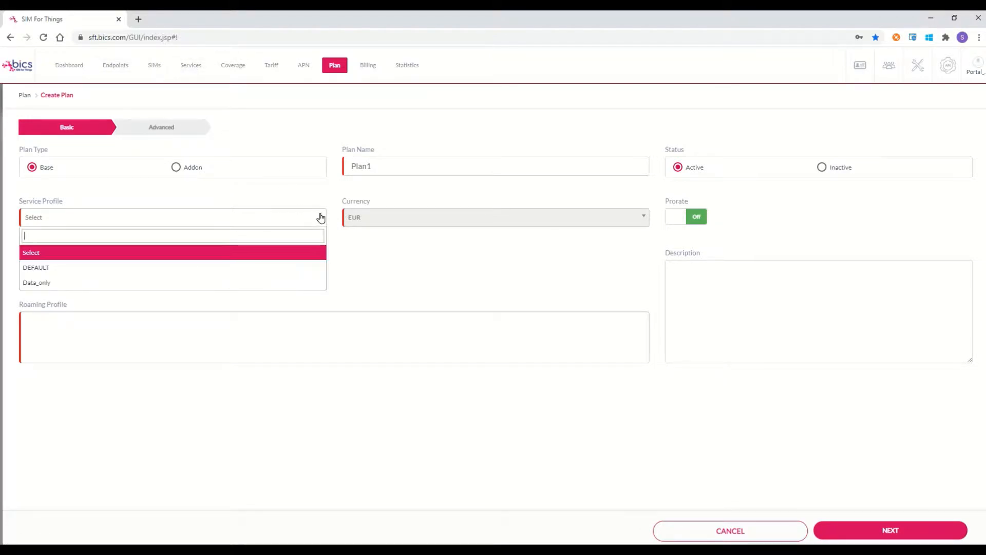
{"action": "left_click", "coordinate": [57, 284]}
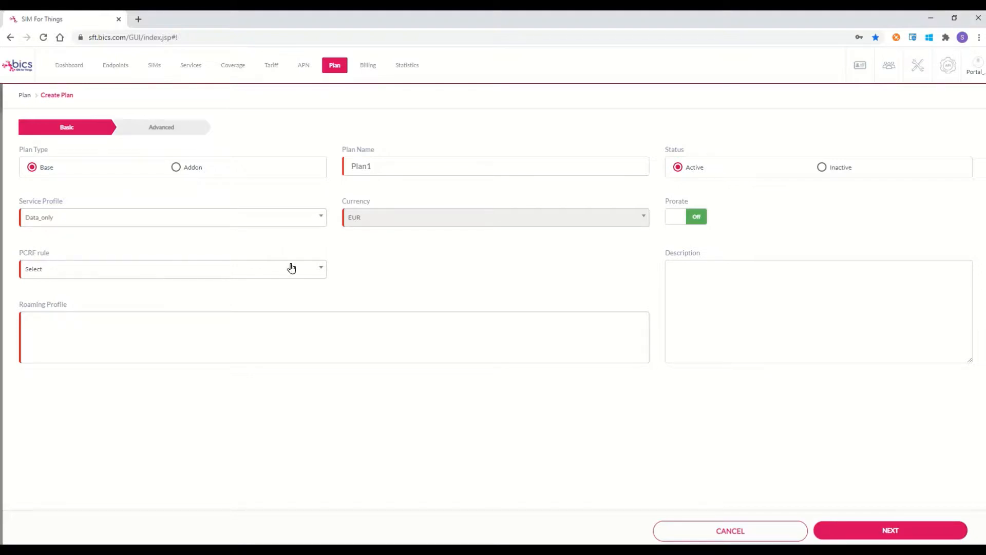
{"action": "left_click", "coordinate": [322, 270]}
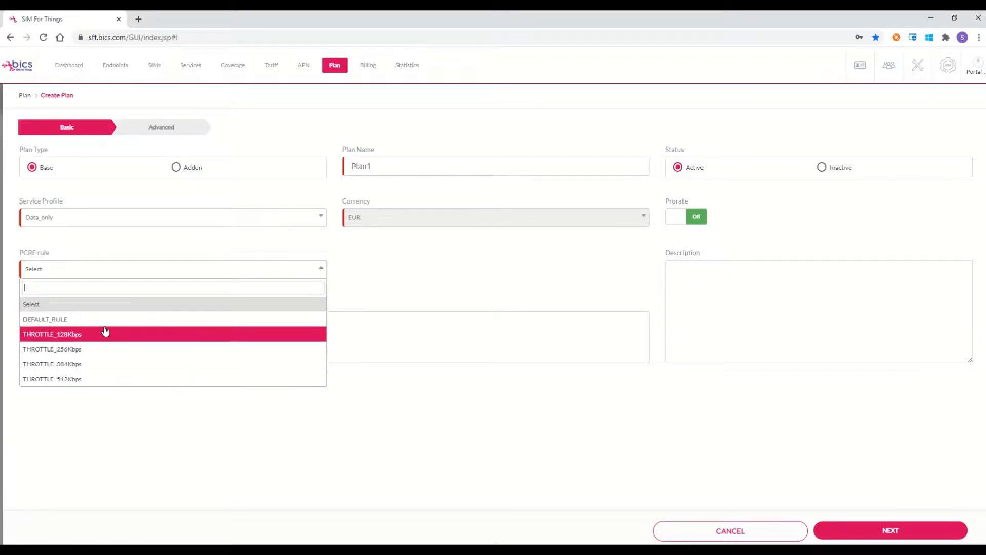
{"action": "left_click", "coordinate": [80, 319]}
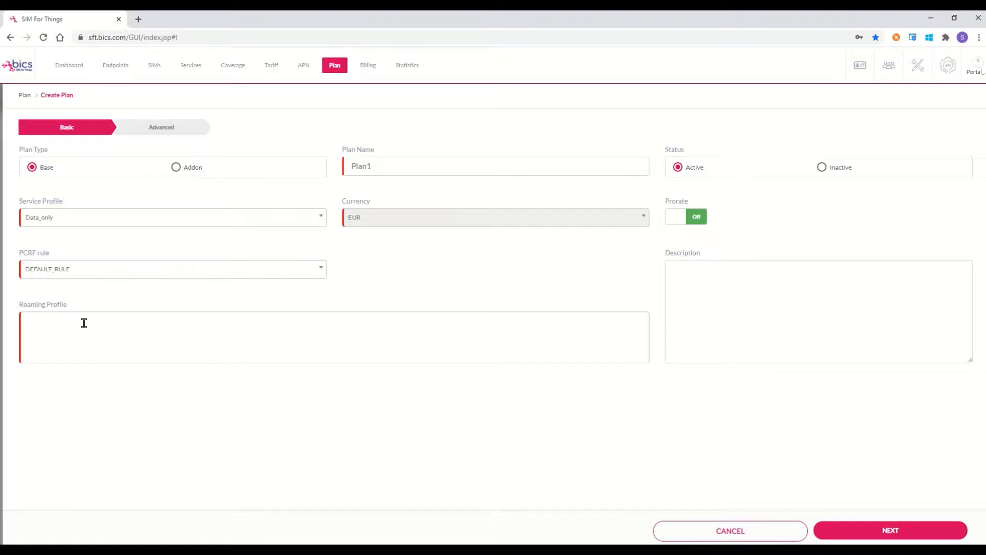
Step: Add the Ireland and United Kingdom roaming profiles to Plan1 and continue to Advanced
{"action": "left_click", "coordinate": [58, 331]}
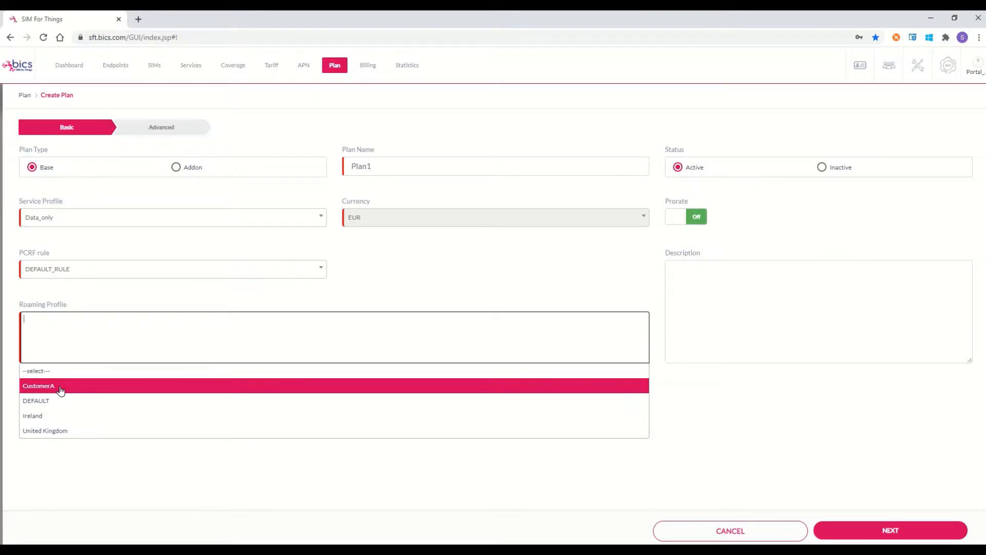
{"action": "left_click", "coordinate": [53, 418]}
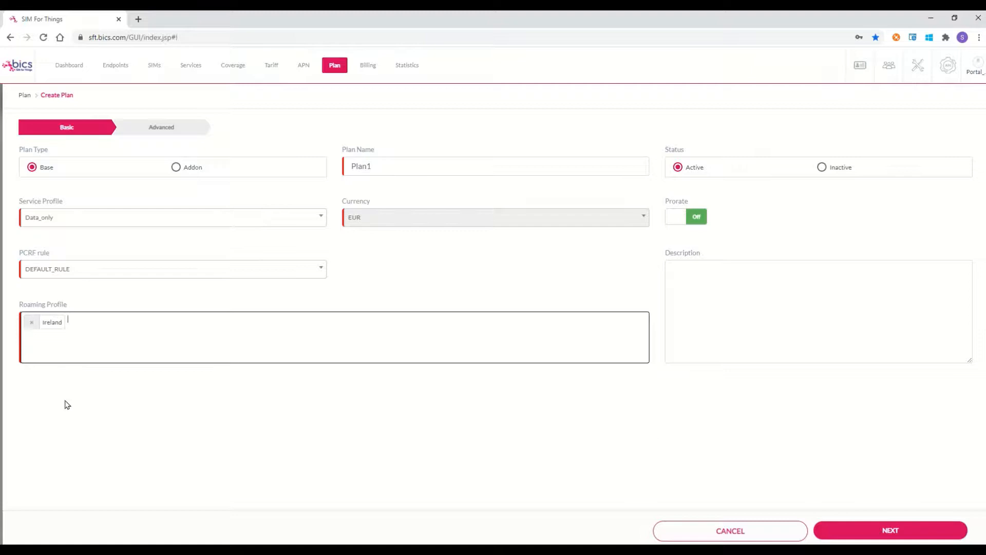
{"action": "left_click", "coordinate": [113, 324]}
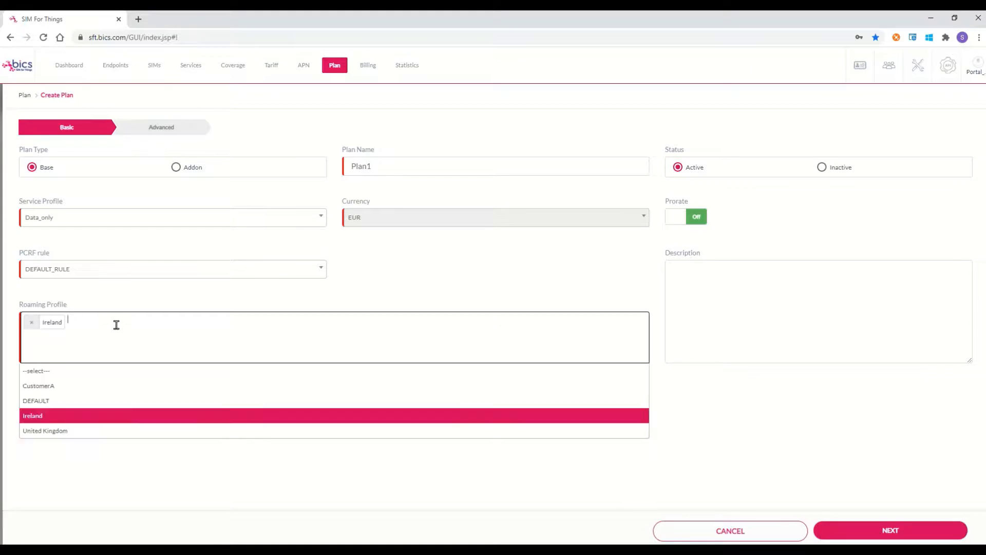
{"action": "left_click", "coordinate": [87, 435]}
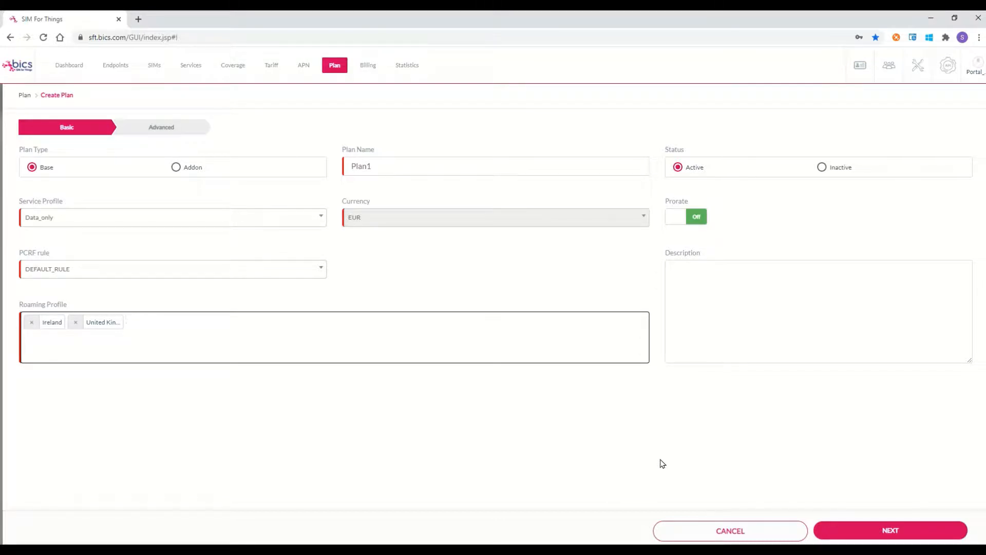
{"action": "left_click", "coordinate": [907, 532]}
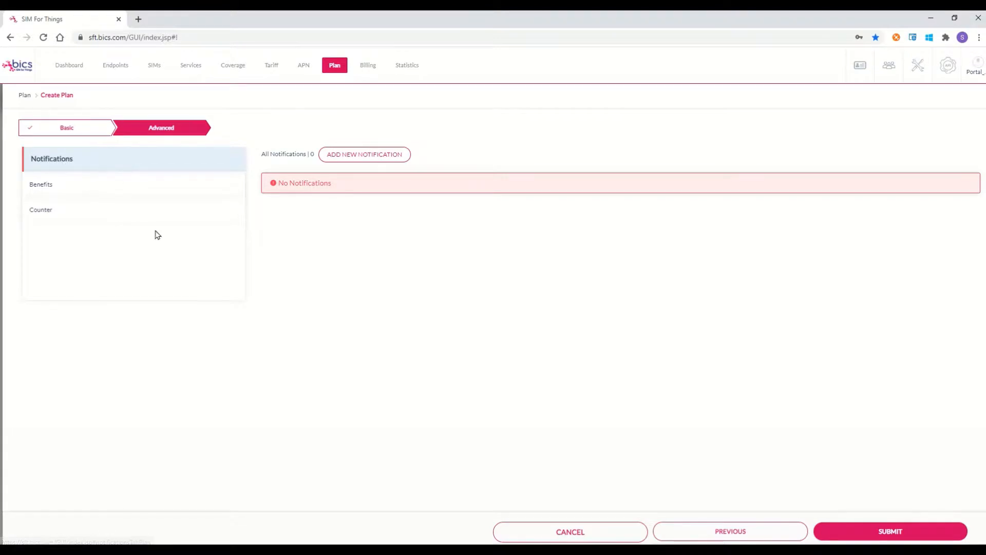
Step: Add a Monthly Limit reached notification delivered by SMS
{"action": "left_click", "coordinate": [362, 157]}
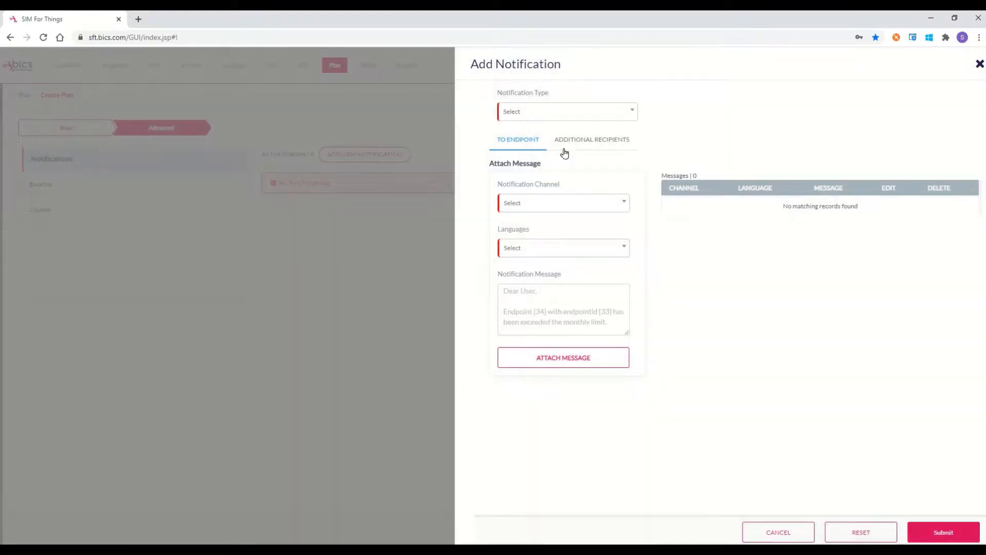
{"action": "left_click", "coordinate": [630, 114]}
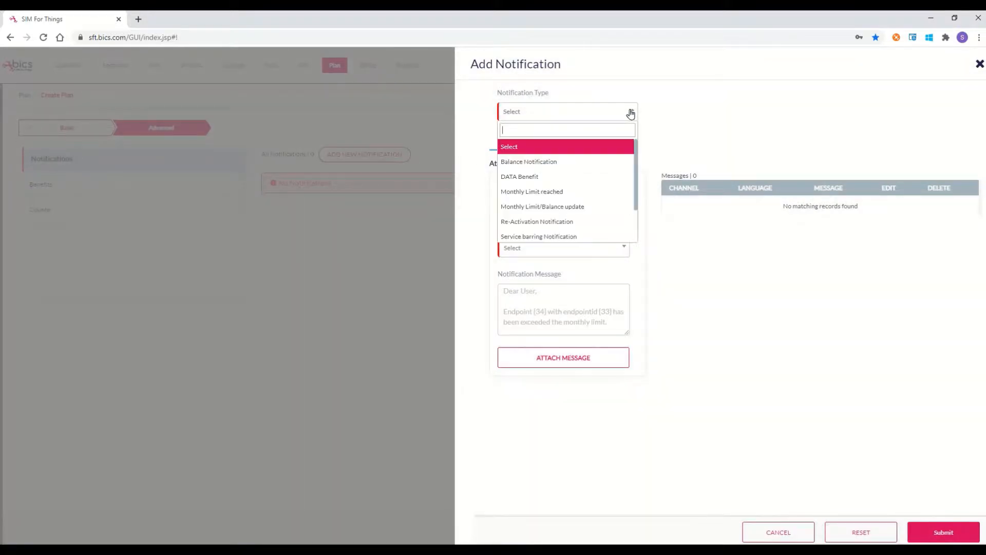
{"action": "left_click_drag", "start_coordinate": [640, 149], "coordinate": [639, 189]}
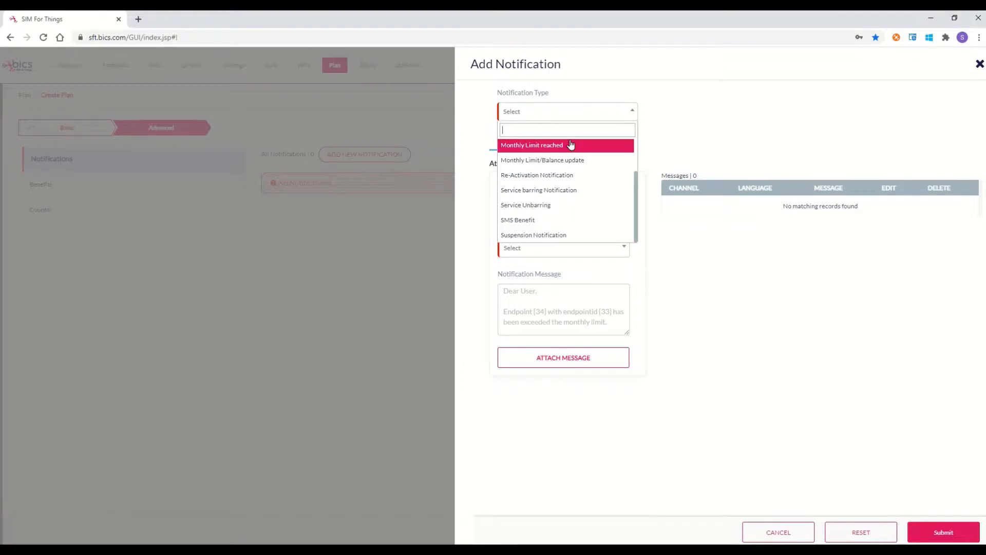
{"action": "left_click", "coordinate": [532, 146]}
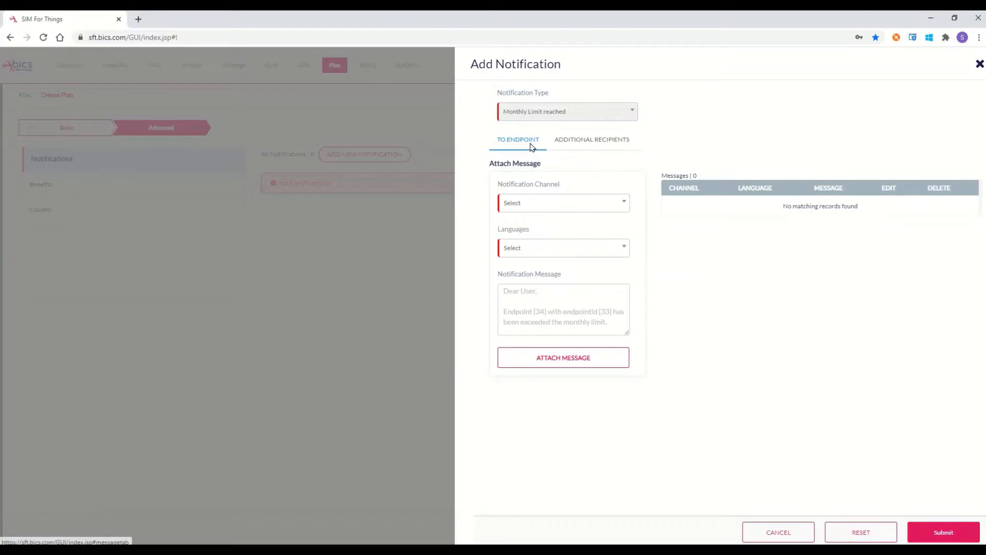
{"action": "left_click", "coordinate": [622, 205]}
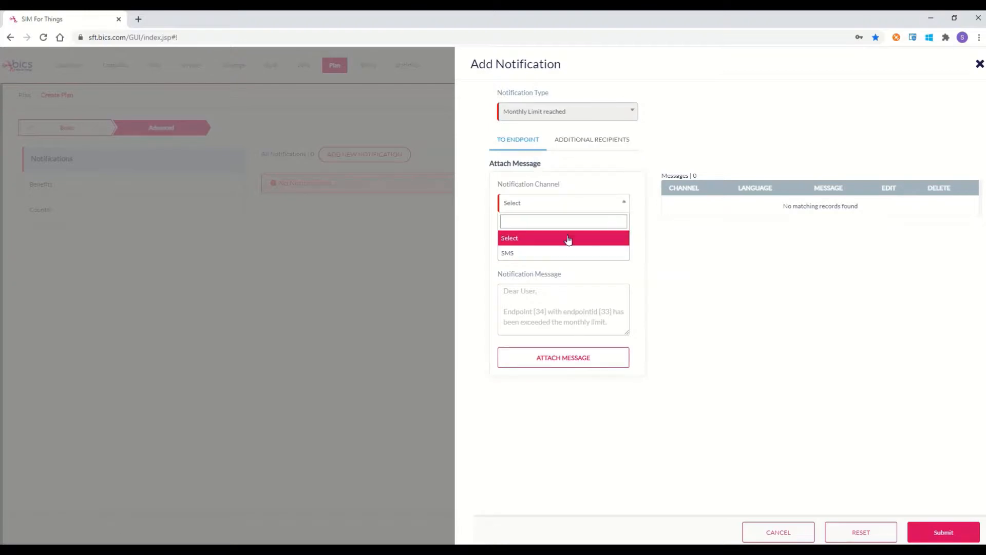
{"action": "left_click", "coordinate": [546, 253]}
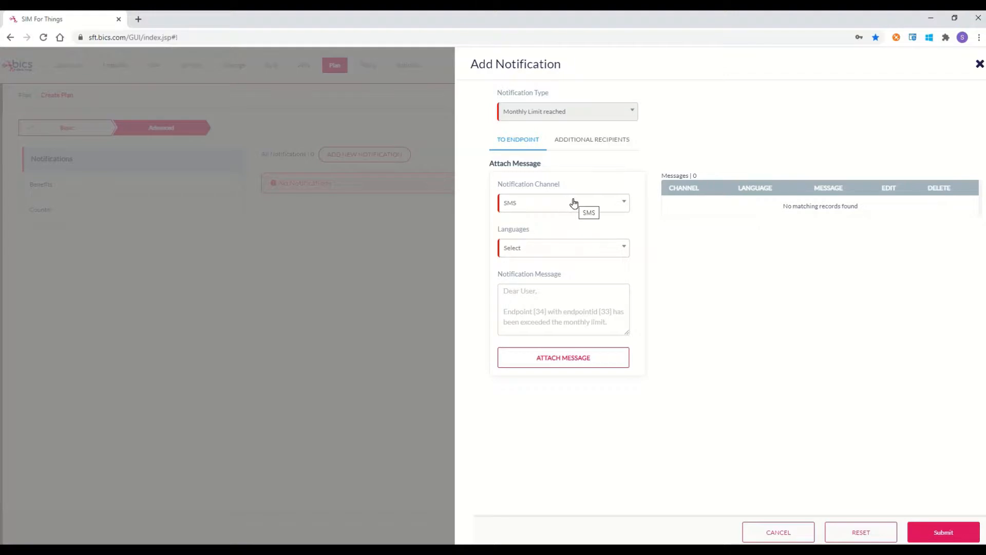
Step: Attach an English message reading 'Monthly Limit reached' to the notification
{"action": "left_click", "coordinate": [619, 248]}
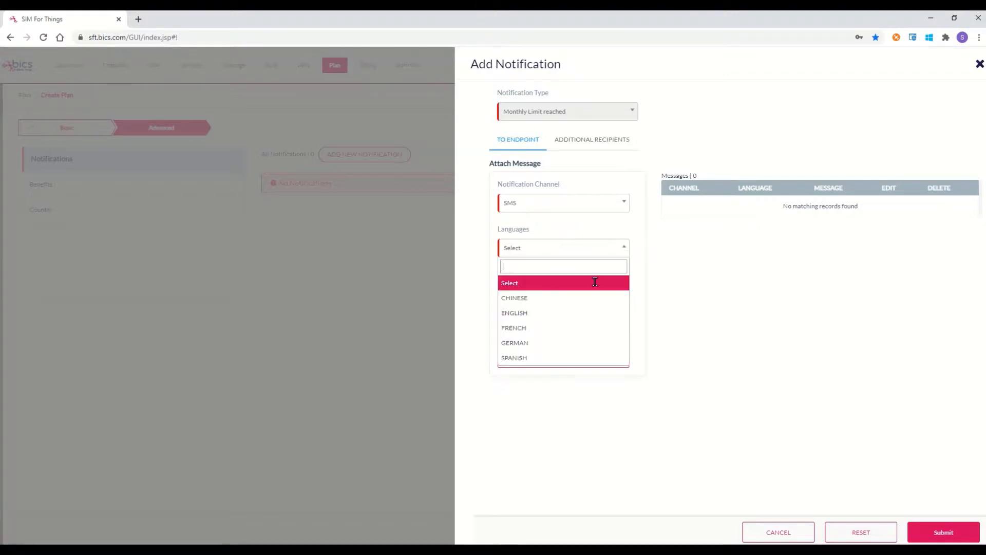
{"action": "left_click", "coordinate": [568, 312]}
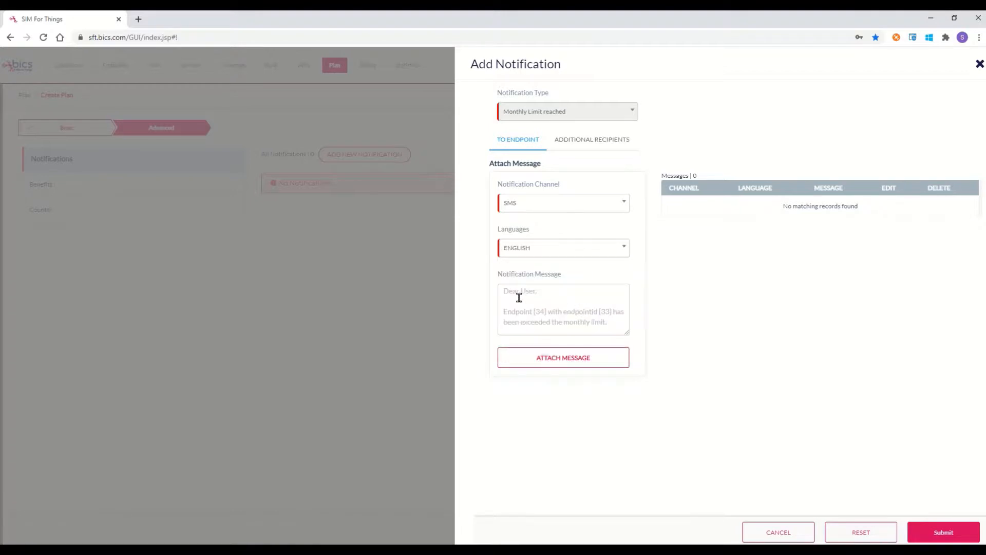
{"action": "mouse_move", "coordinate": [520, 299]}
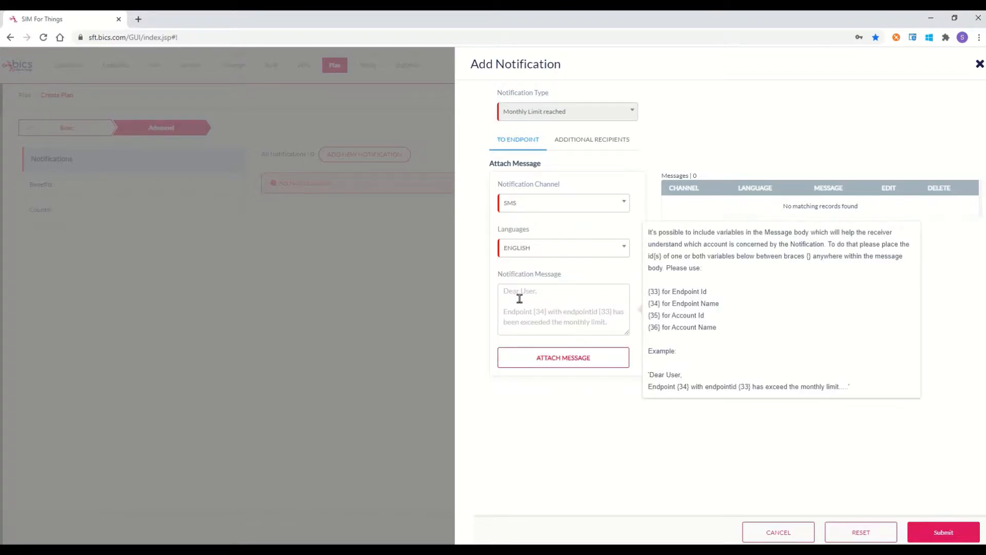
{"action": "type", "text": "Month"}
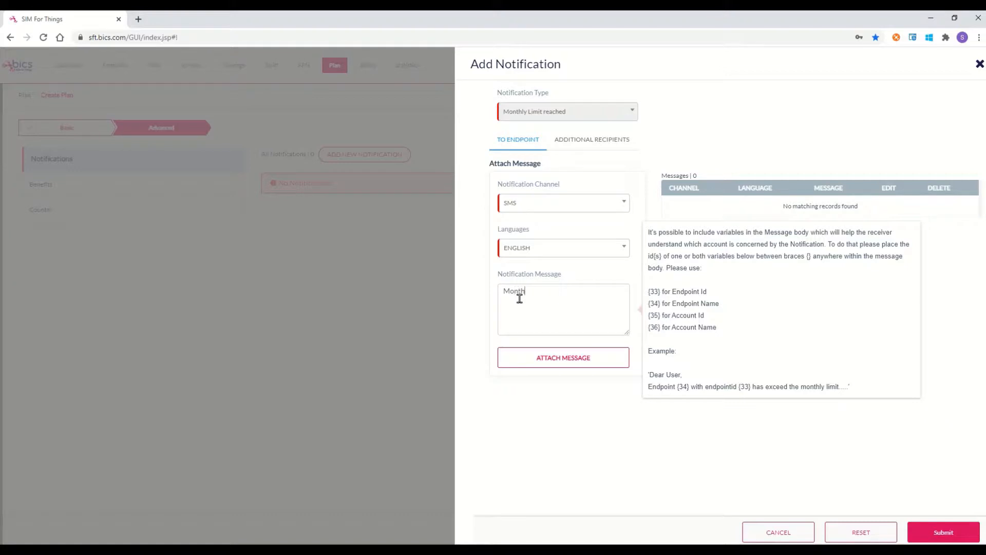
{"action": "type", "text": "ly Limit reached"}
{"action": "left_click", "coordinate": [565, 362]}
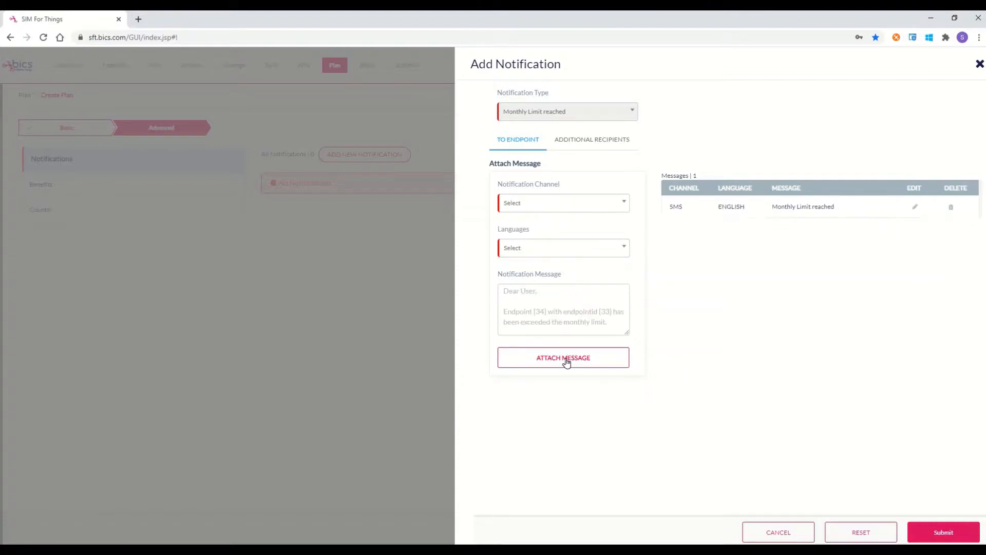
Step: Add an additional Email recipient and enter the recipient's corrected e-mail address
{"action": "left_click", "coordinate": [584, 140]}
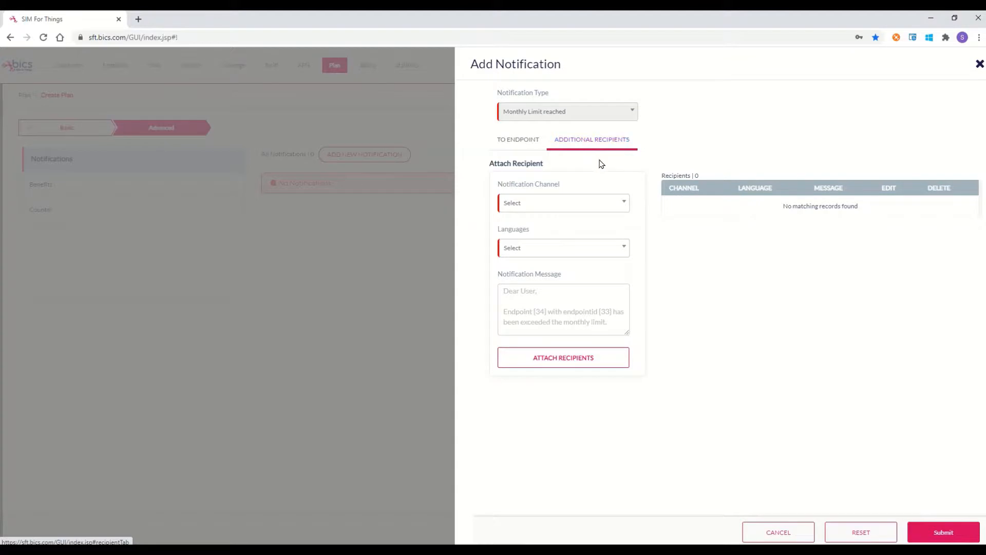
{"action": "left_click", "coordinate": [619, 202]}
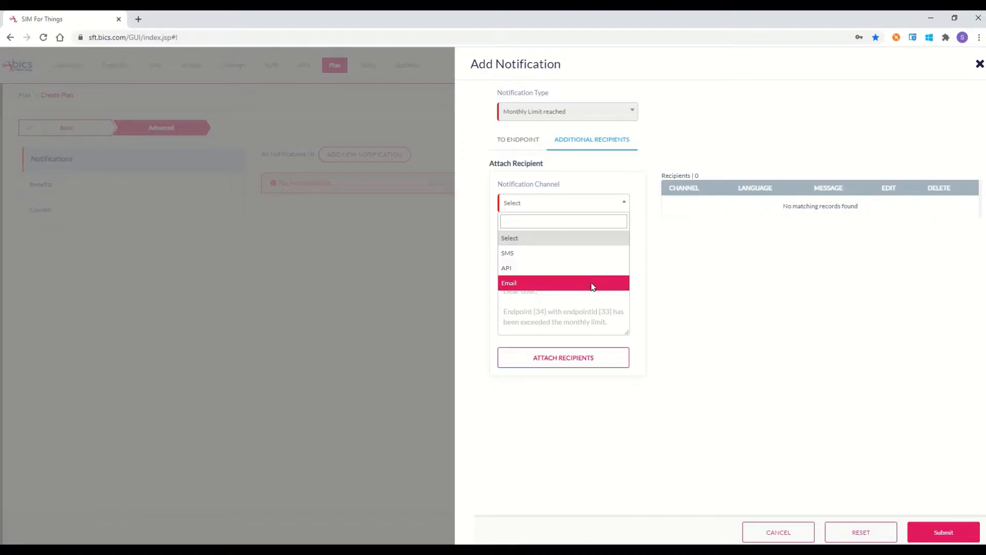
{"action": "left_click", "coordinate": [592, 284]}
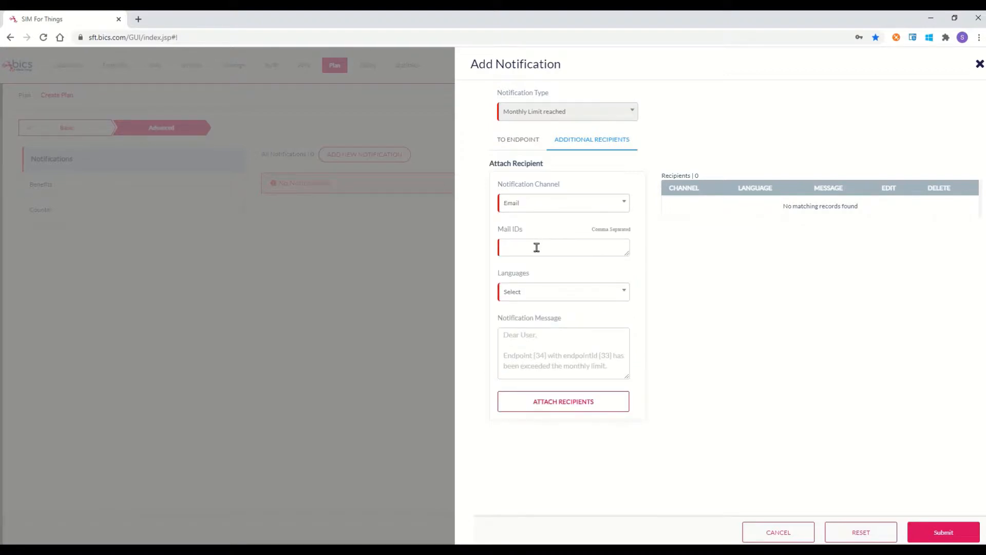
{"action": "left_click", "coordinate": [534, 247]}
{"action": "type", "text": "ci"}
Step: Attach the English recipient message 'Endpoint with id {33} has reached the monthly limit'
{"action": "left_click", "coordinate": [620, 296]}
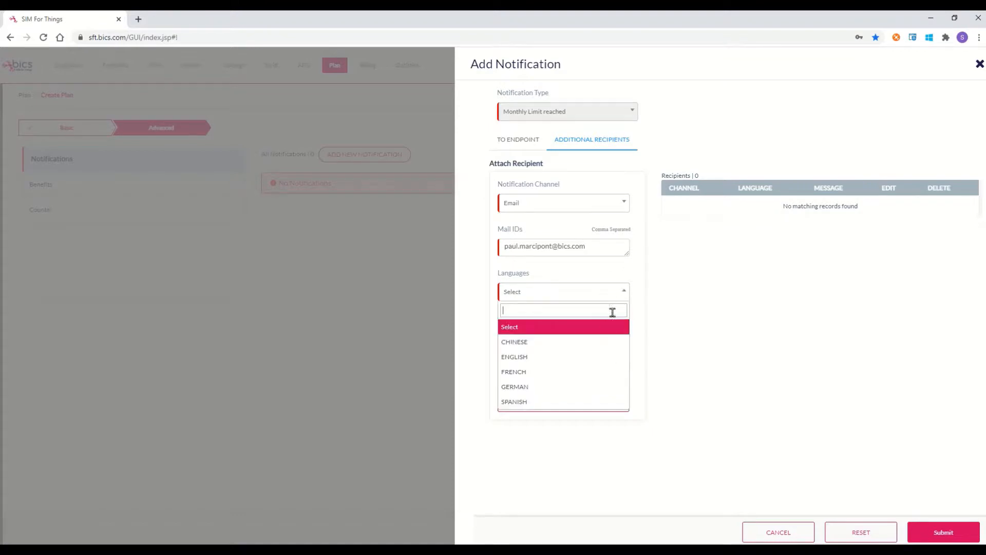
{"action": "left_click", "coordinate": [584, 357]}
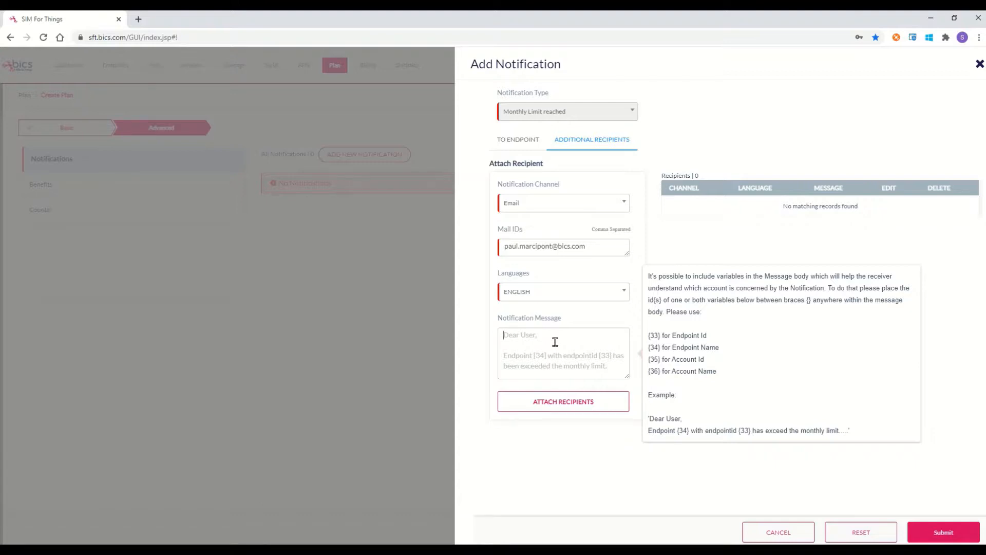
{"action": "type", "text": "End"}
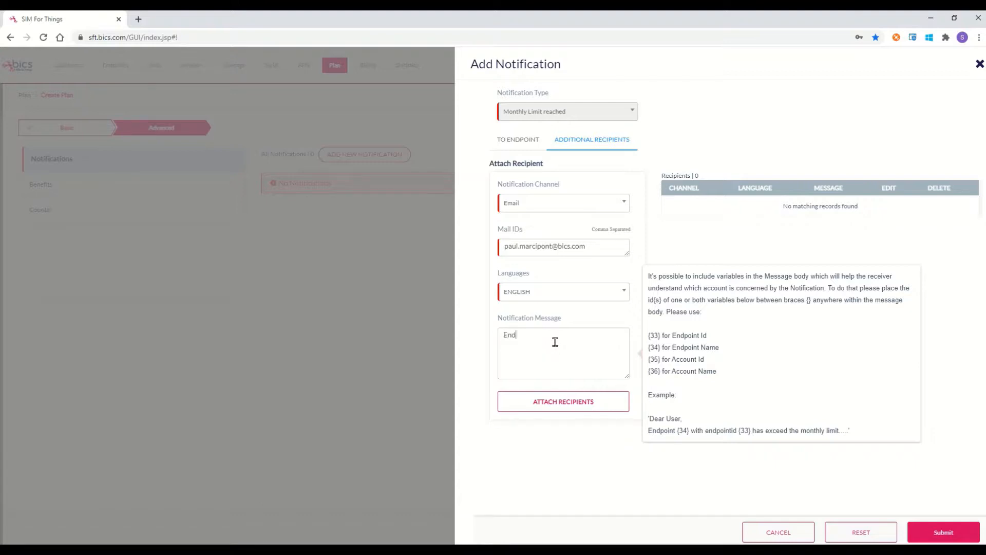
{"action": "type", "text": "point with id"}
{"action": "type", "text": "{33} has reached the monthly limit"}
{"action": "left_click", "coordinate": [584, 407]}
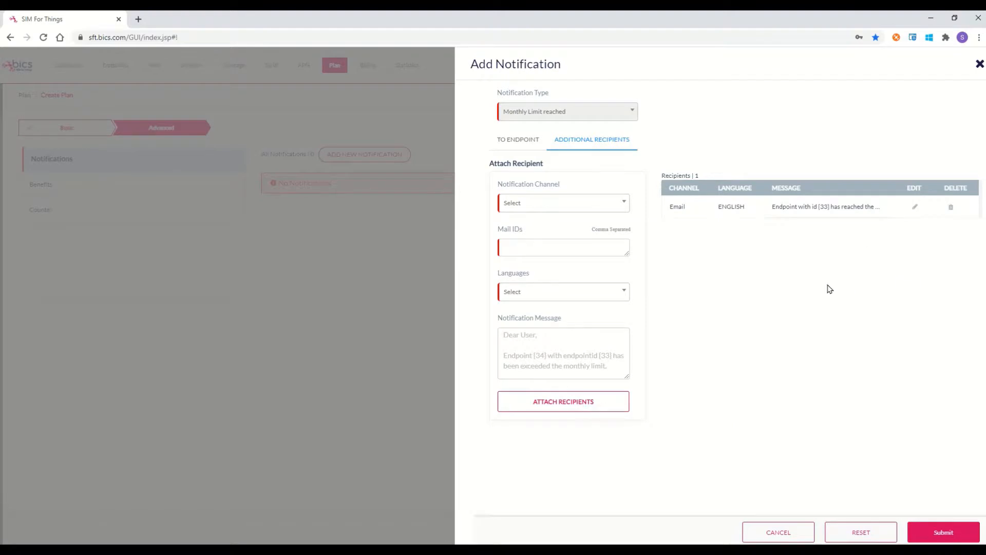
Step: Save the notification and open a new benefit form under Benefits
{"action": "left_click", "coordinate": [935, 538]}
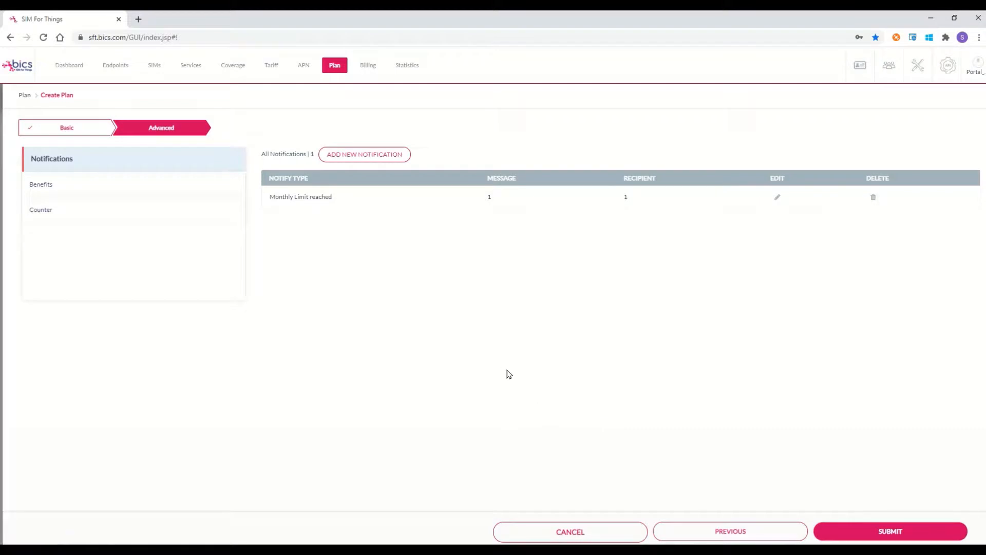
{"action": "left_click", "coordinate": [44, 187]}
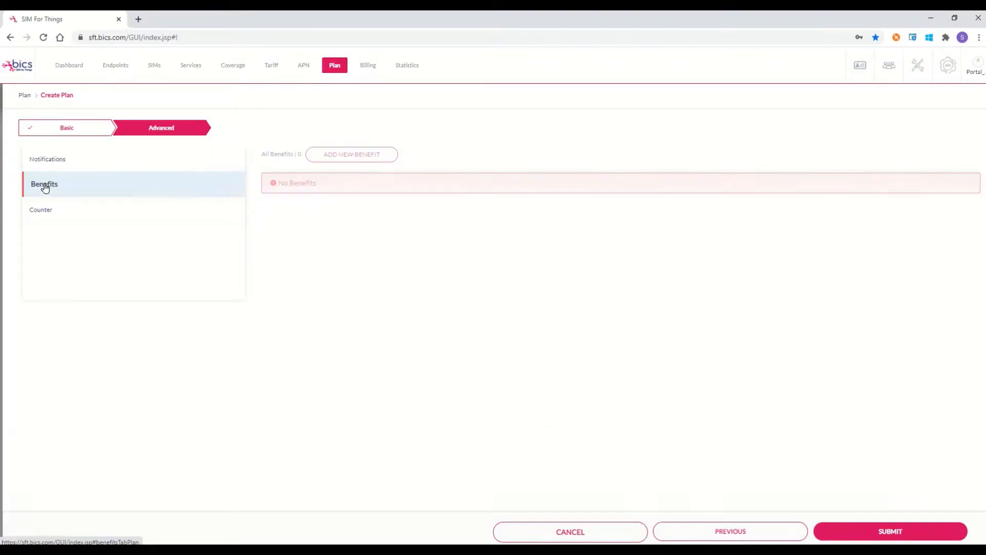
{"action": "left_click", "coordinate": [349, 154]}
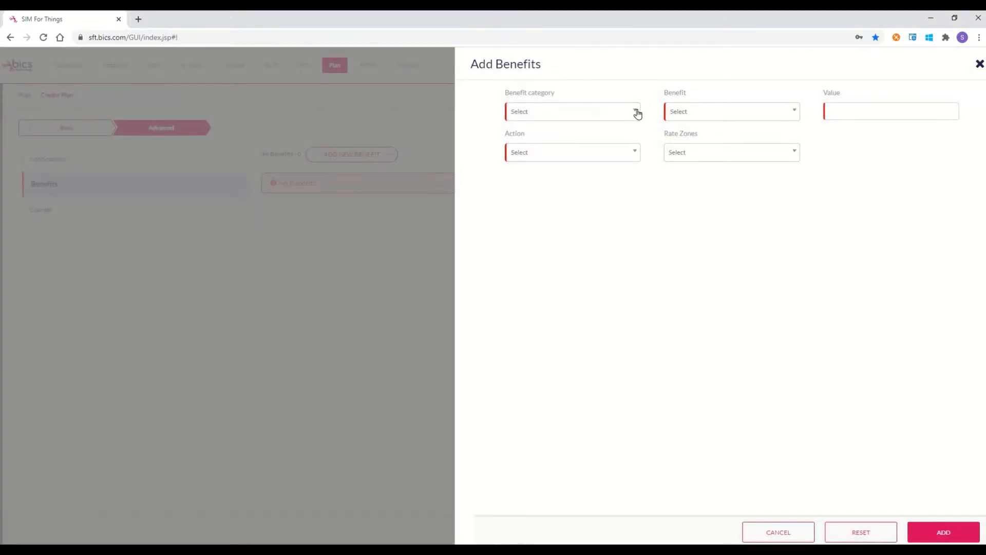
Step: Add an AddOn Account(Units) DATA benefit of 100 MB with Balance Overwrite action
{"action": "left_click", "coordinate": [636, 112]}
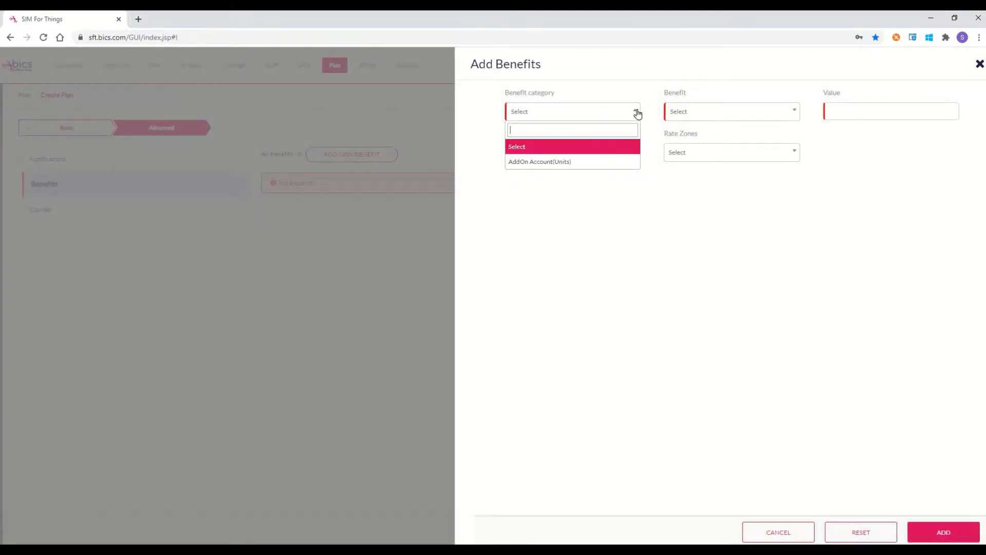
{"action": "left_click", "coordinate": [585, 162]}
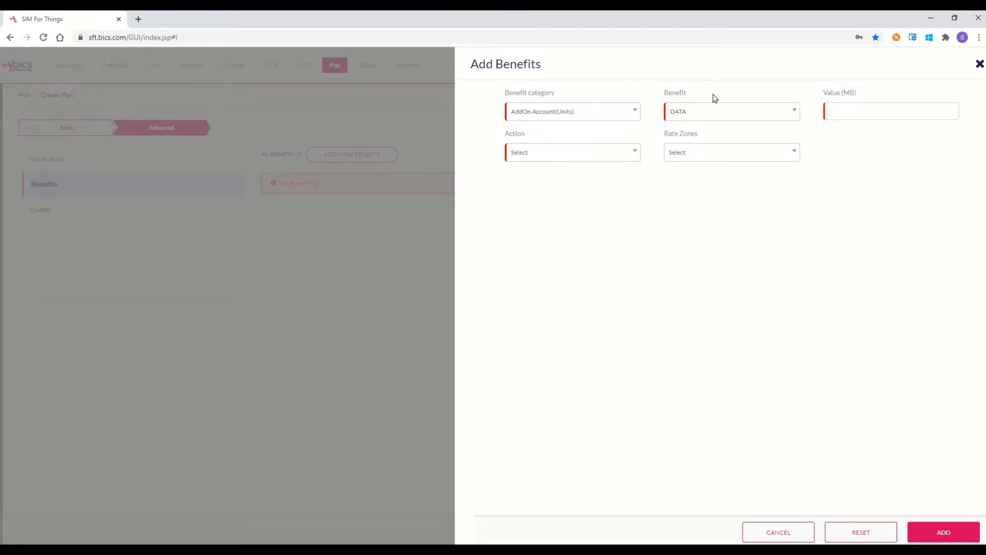
{"action": "left_click", "coordinate": [795, 115]}
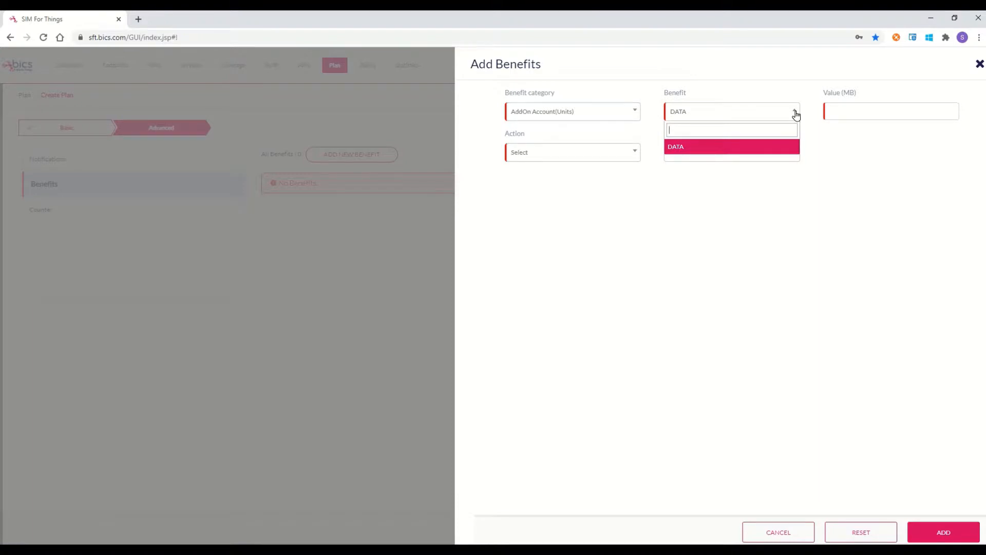
{"action": "left_click", "coordinate": [857, 150]}
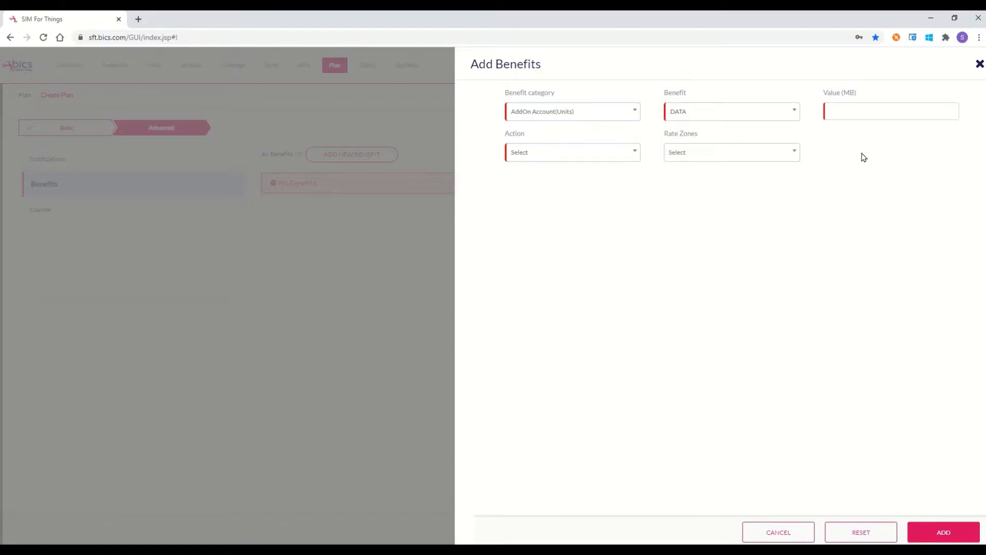
{"action": "left_click", "coordinate": [856, 107]}
{"action": "type", "text": "100"}
{"action": "left_click", "coordinate": [622, 154]}
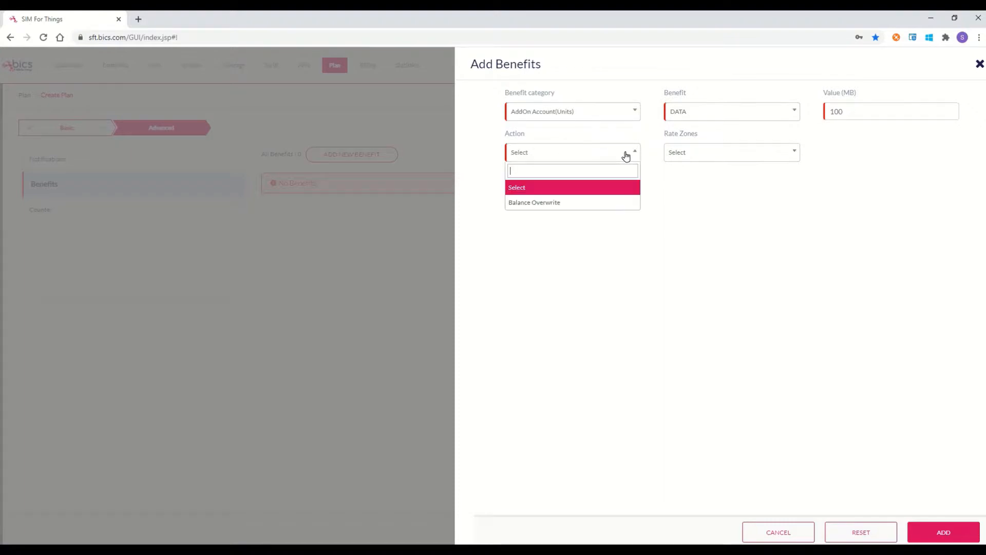
{"action": "left_click", "coordinate": [598, 201]}
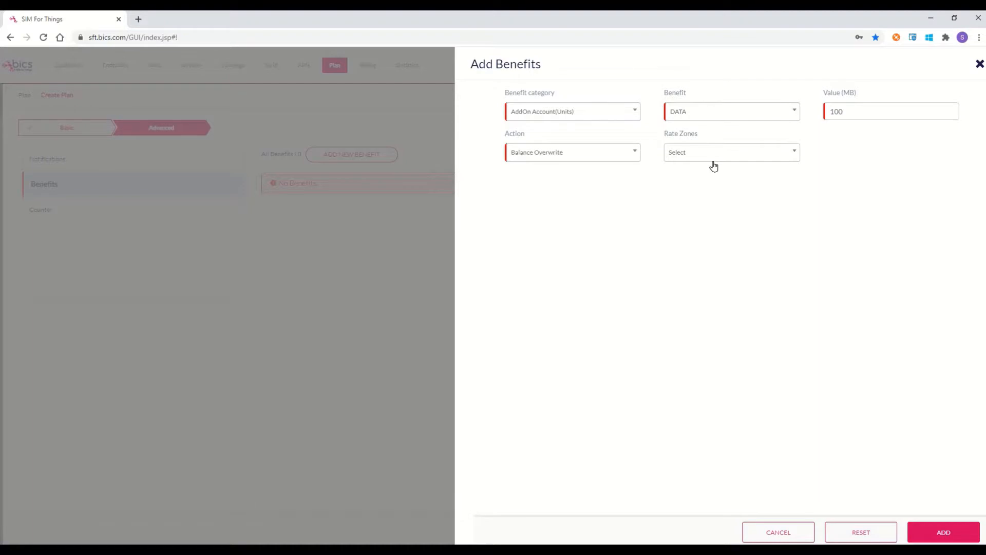
{"action": "left_click", "coordinate": [794, 154]}
{"action": "left_click", "coordinate": [852, 159]}
{"action": "left_click", "coordinate": [941, 534]}
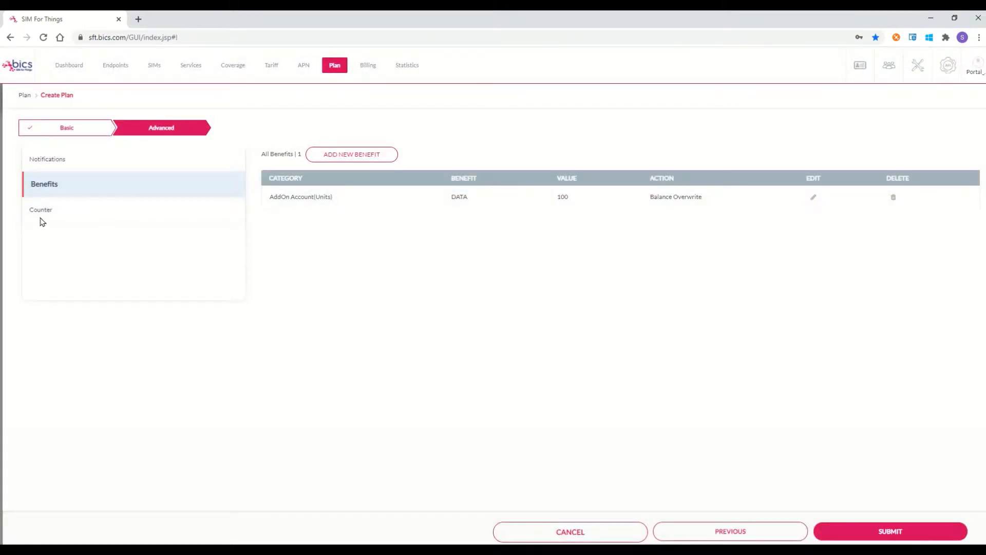
{"action": "left_click", "coordinate": [42, 212]}
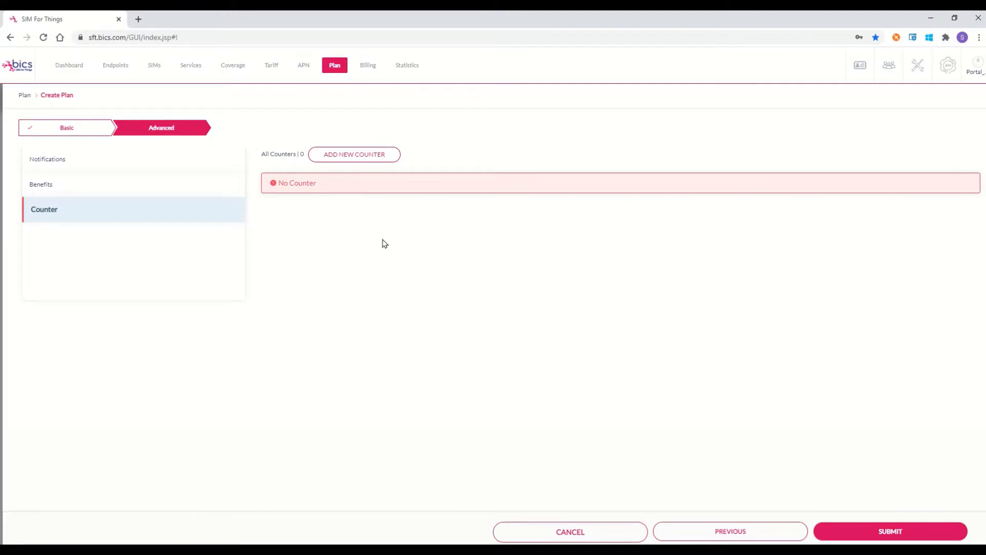
Step: Start a Daily counter with a 100 MB threshold
{"action": "left_click", "coordinate": [376, 156]}
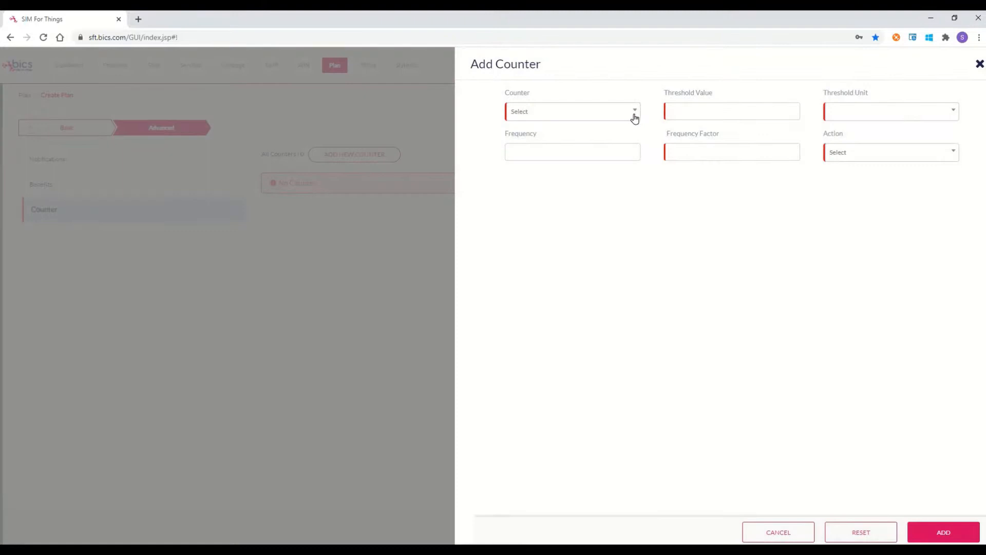
{"action": "left_click", "coordinate": [634, 113]}
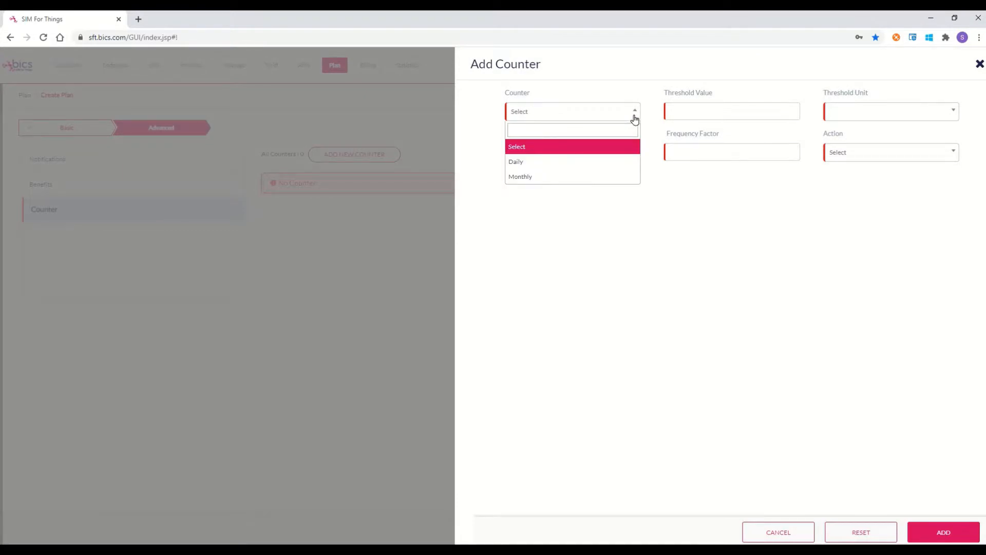
{"action": "left_click", "coordinate": [557, 162]}
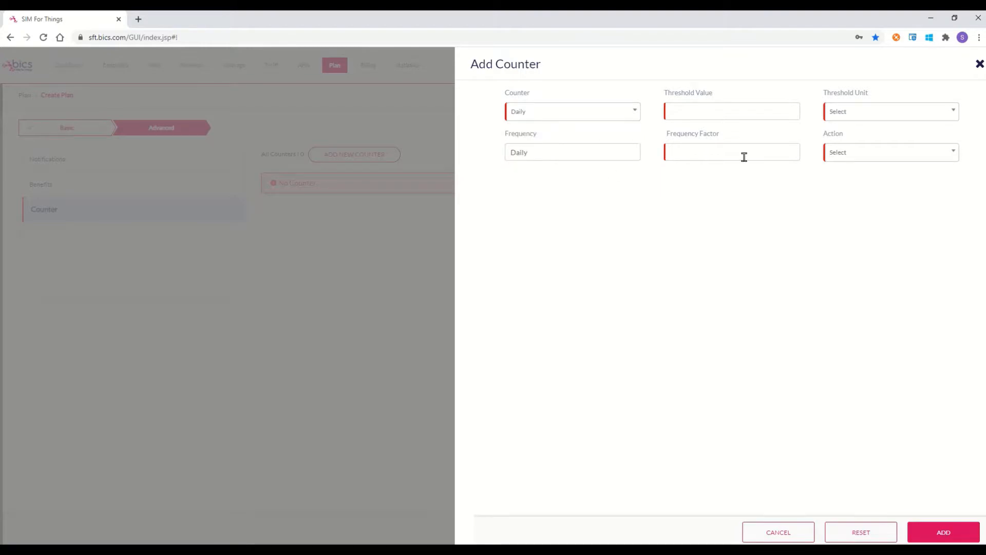
{"action": "left_click", "coordinate": [720, 106]}
{"action": "type", "text": "100"}
{"action": "left_click", "coordinate": [949, 114]}
{"action": "left_click", "coordinate": [894, 178]}
Step: Set the counter's frequency factor to 7 and its action to BLOCK
{"action": "left_click", "coordinate": [714, 151]}
{"action": "type", "text": "7"}
{"action": "type", "text": "1"}
{"action": "double_click", "coordinate": [677, 152]}
{"action": "left_click", "coordinate": [954, 153]}
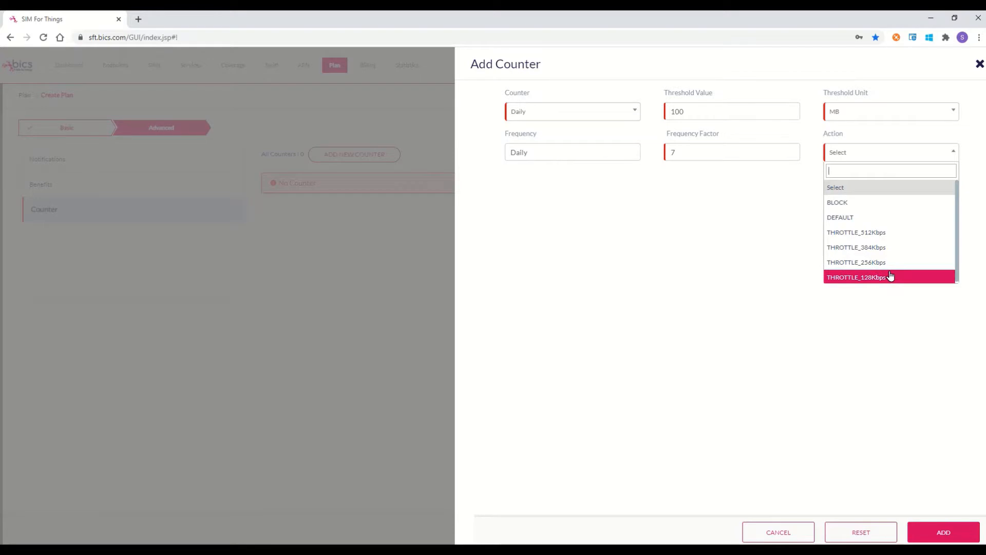
{"action": "left_click", "coordinate": [857, 203]}
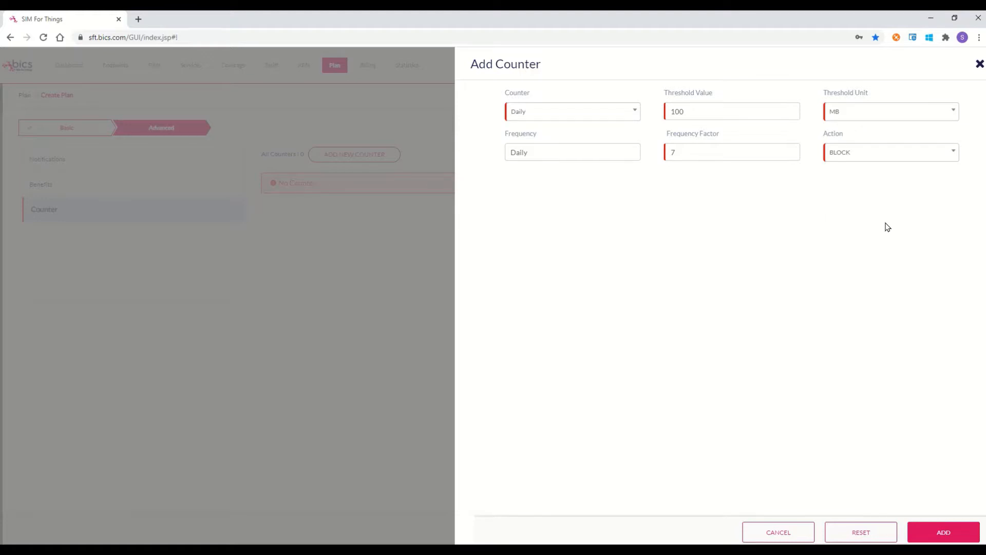
Step: Add the BLOCK counter, submit Plan1, view its details, then open user management
{"action": "left_click", "coordinate": [943, 533]}
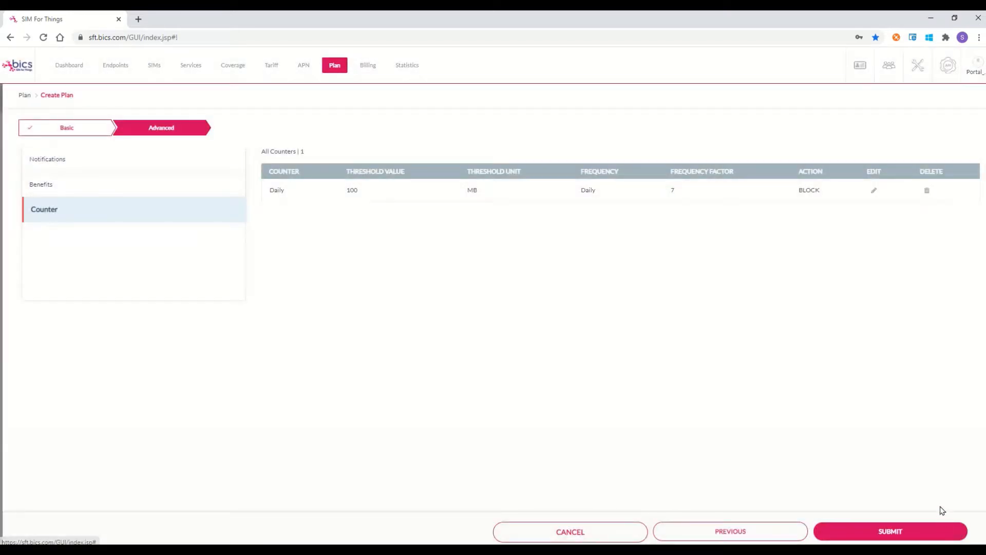
{"action": "left_click", "coordinate": [878, 534]}
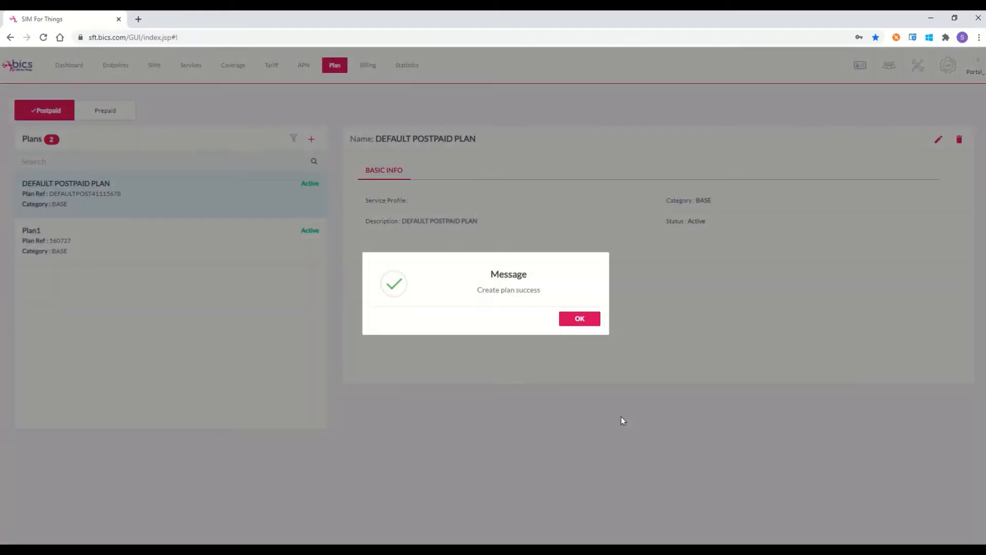
{"action": "left_click", "coordinate": [590, 319]}
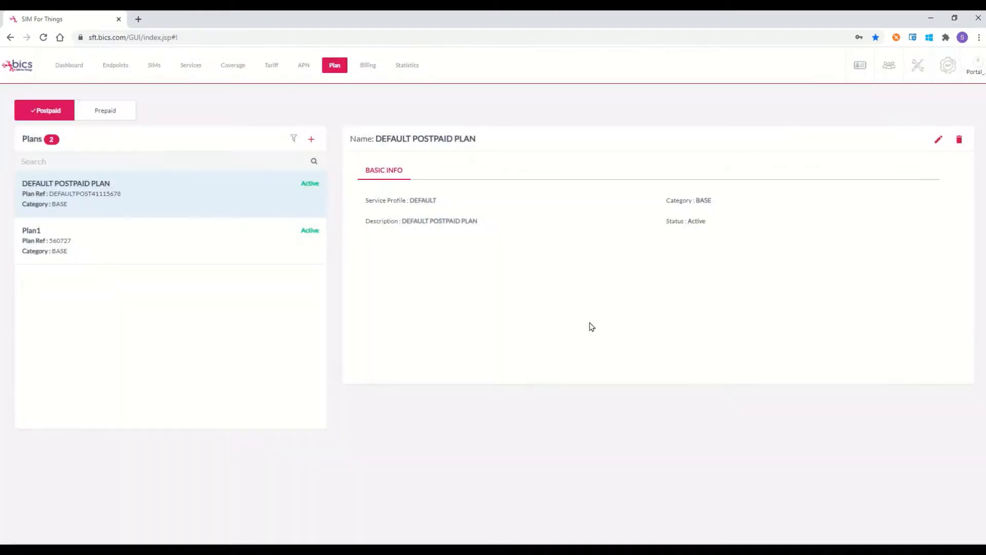
{"action": "left_click", "coordinate": [55, 244]}
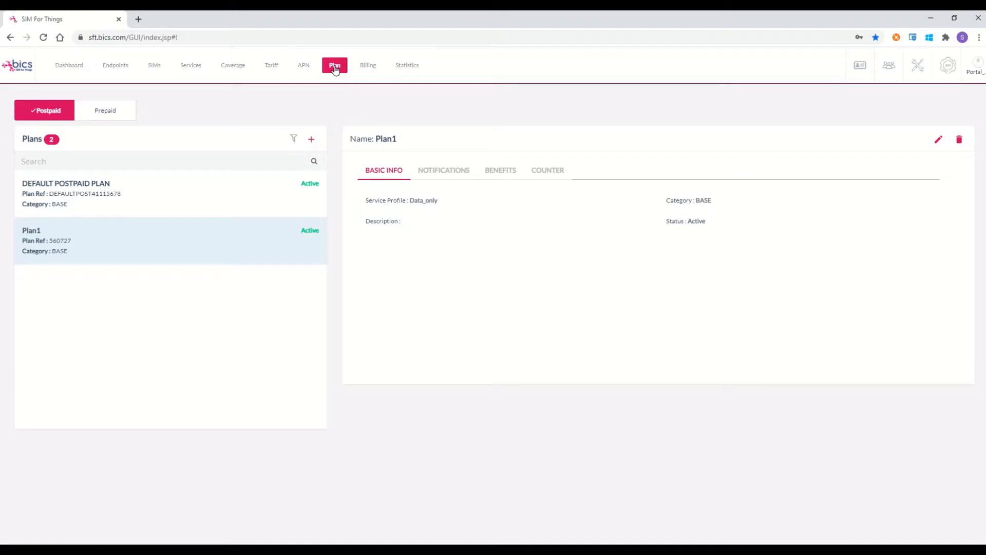
{"action": "left_click", "coordinate": [888, 67]}
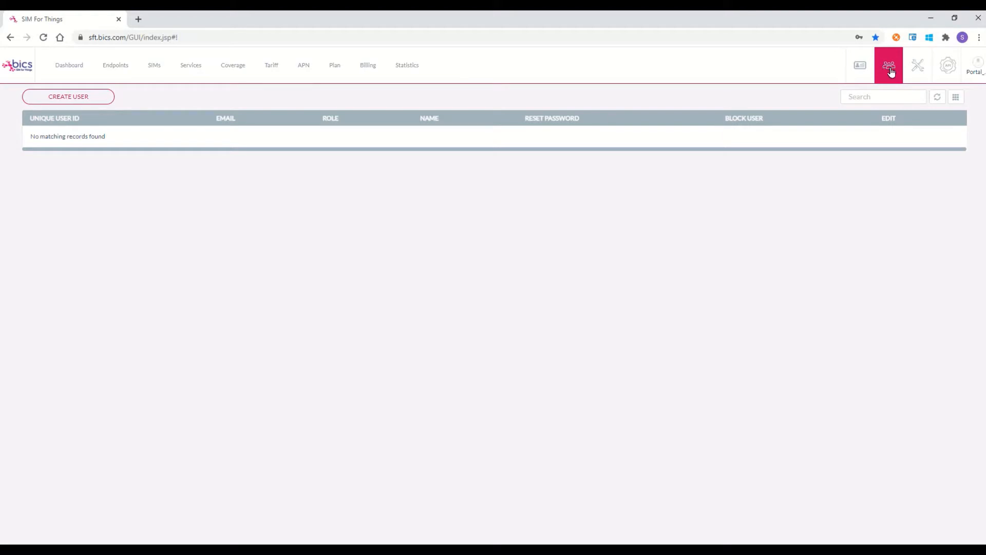
Step: Begin a new user account and assign it the Enterprise_ReadOnly role
{"action": "left_click", "coordinate": [890, 69]}
{"action": "left_click", "coordinate": [80, 101]}
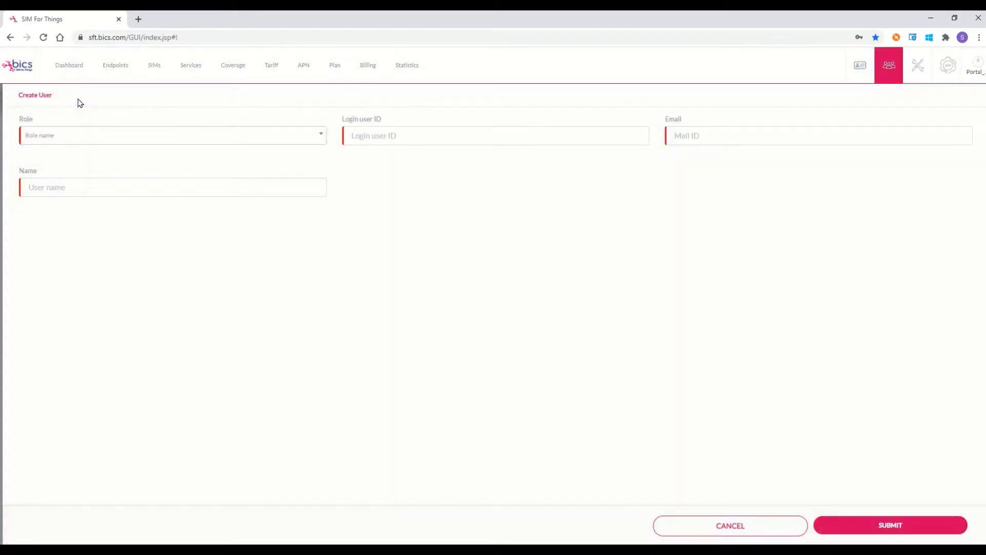
{"action": "left_click", "coordinate": [319, 139]}
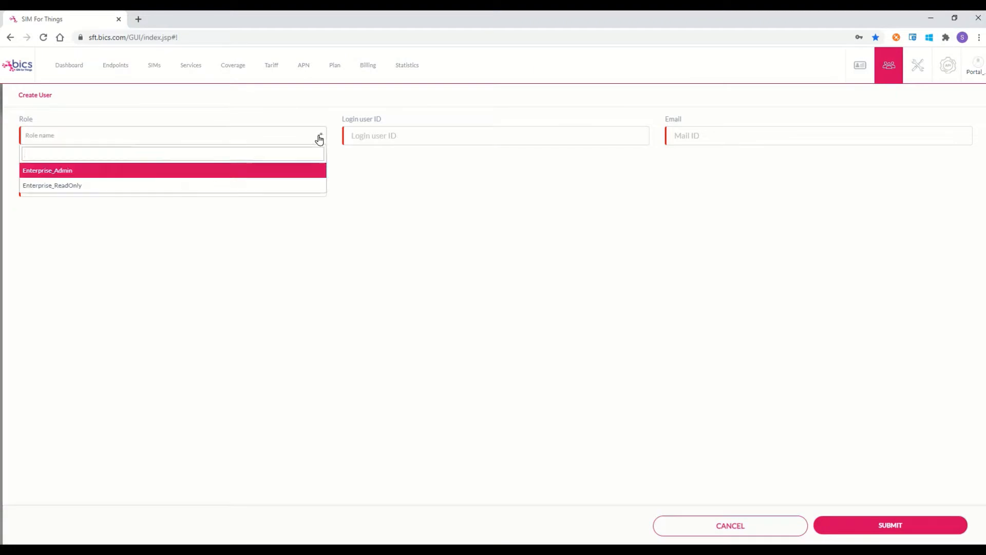
{"action": "left_click", "coordinate": [283, 186]}
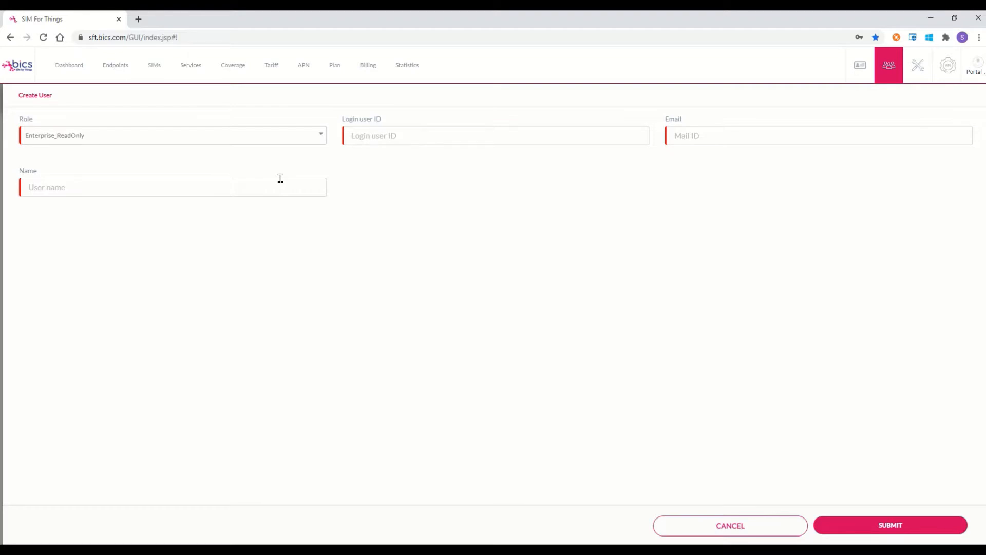
Step: Enter login ID 'ReadOnly_User' and the user's e-mail address, correcting a typo in it
{"action": "left_click", "coordinate": [412, 133]}
{"action": "type", "text": "ReadOnly_User"}
{"action": "left_click", "coordinate": [713, 136]}
{"action": "left_click", "coordinate": [712, 136]}
{"action": "key", "text": "BackSpace"}
{"action": "type", "text": "ip"}
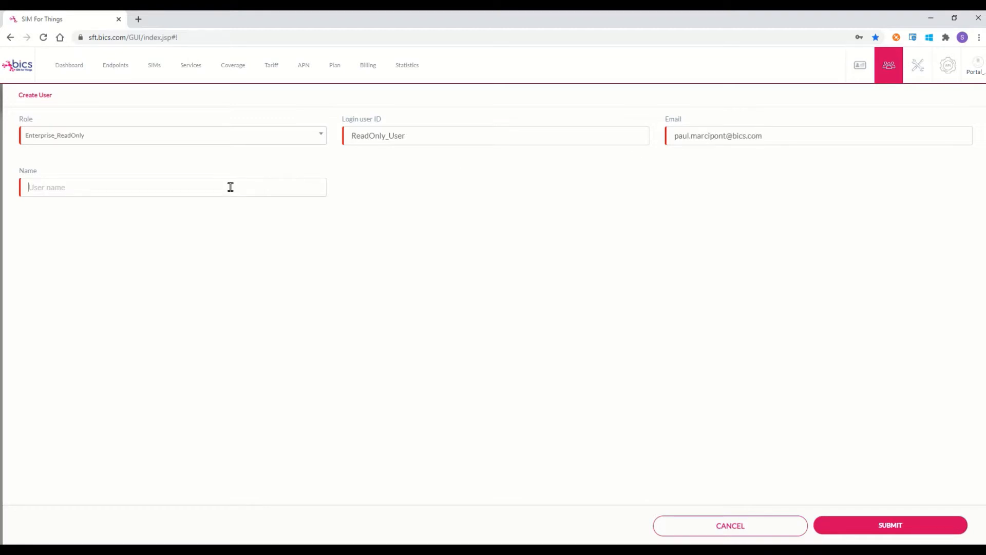
Step: Enter 'readonly_user' as the user's name, fixing the mistyped letters
{"action": "left_click", "coordinate": [231, 187]}
{"action": "type", "text": "readonly_user"}
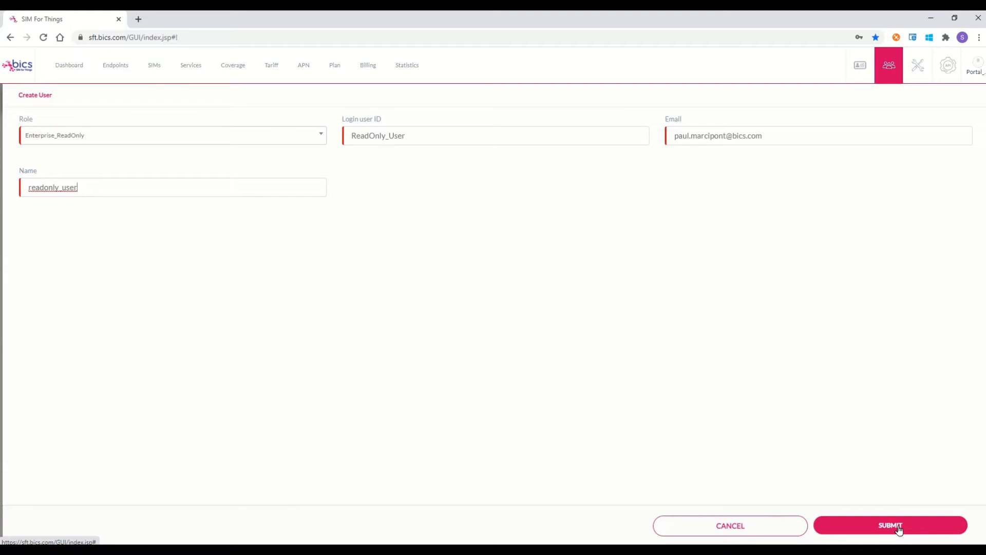
Step: Cancel the Create User form and confirm discarding the new user
{"action": "left_click", "coordinate": [750, 527]}
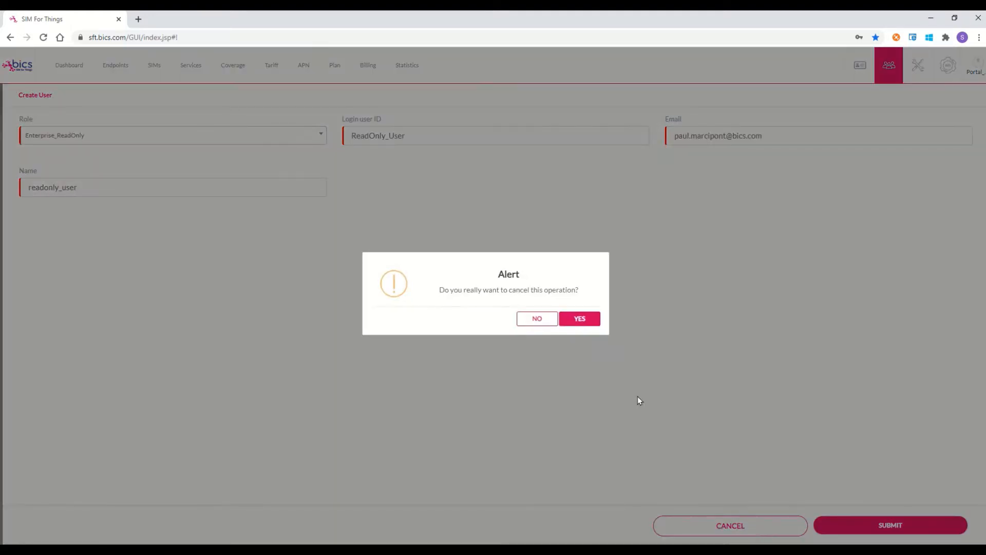
{"action": "left_click", "coordinate": [581, 319]}
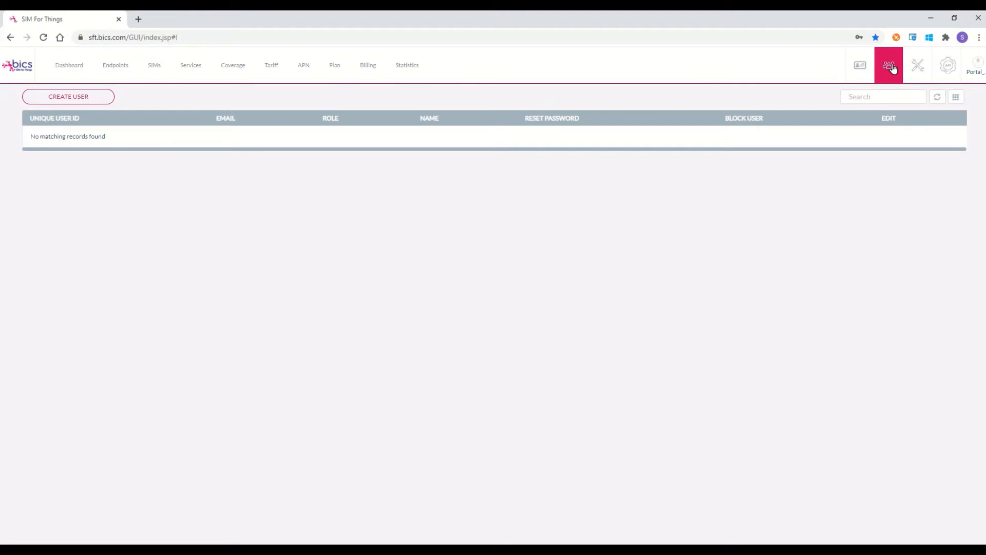
Step: From the admin tools' Bulk Provisioning records, start a new bulk provisioning request
{"action": "left_click", "coordinate": [919, 71]}
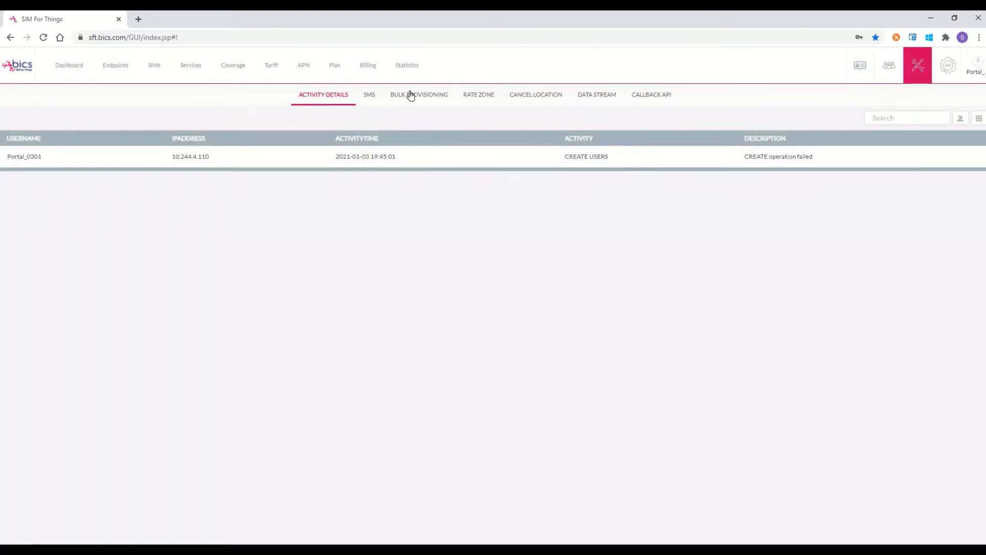
{"action": "left_click", "coordinate": [417, 96]}
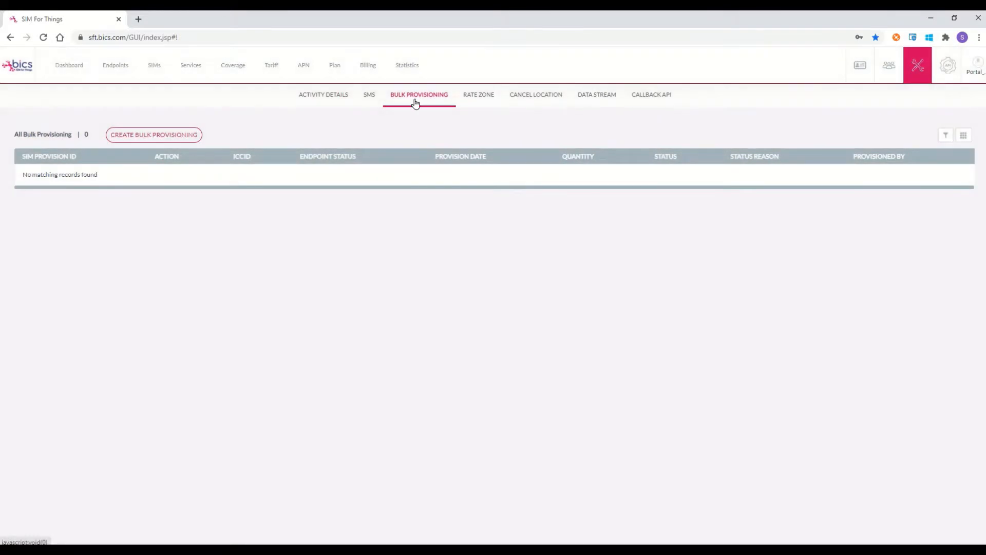
{"action": "left_click", "coordinate": [150, 137]}
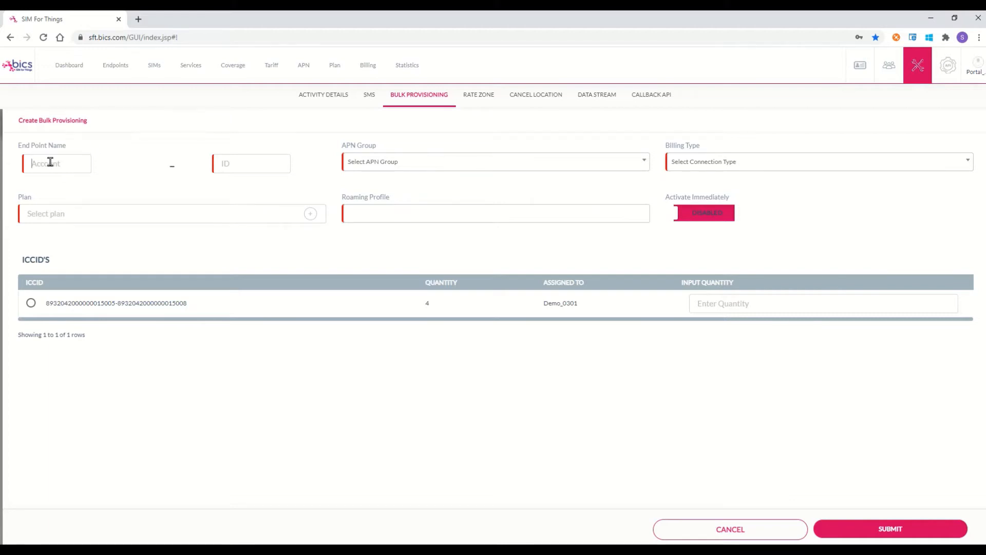
Step: Name the endpoints 'Endpoint' with ID 2, using APN group MyAPN and Postpaid billing
{"action": "type", "text": "Endpoint"}
{"action": "left_click", "coordinate": [240, 161]}
{"action": "type", "text": "2"}
{"action": "left_click", "coordinate": [643, 165]}
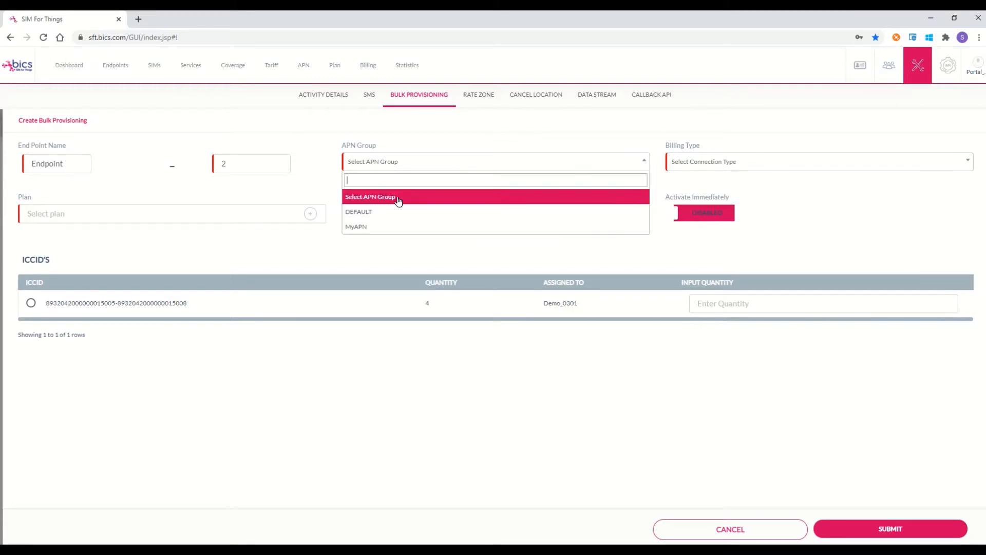
{"action": "left_click", "coordinate": [368, 231]}
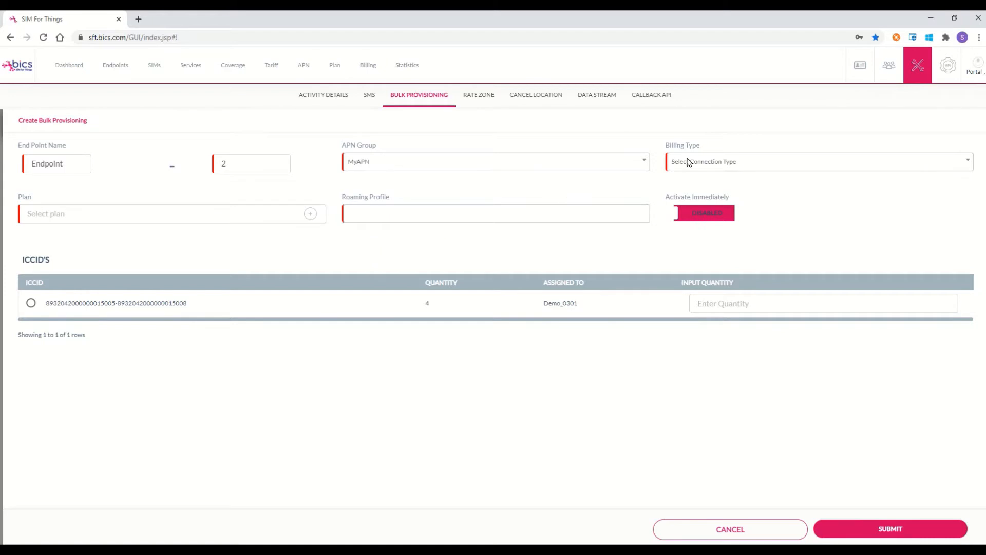
{"action": "left_click", "coordinate": [963, 166]}
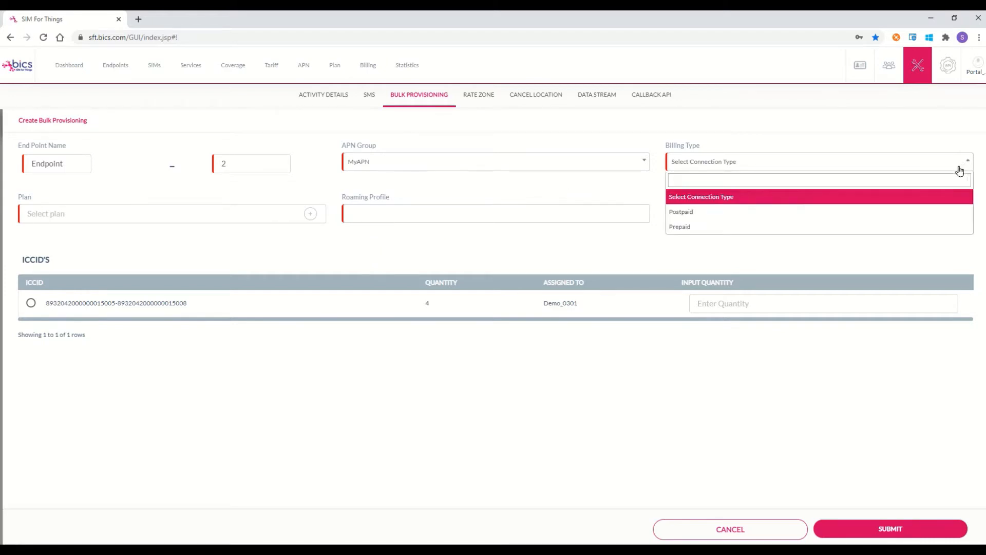
{"action": "left_click", "coordinate": [920, 212]}
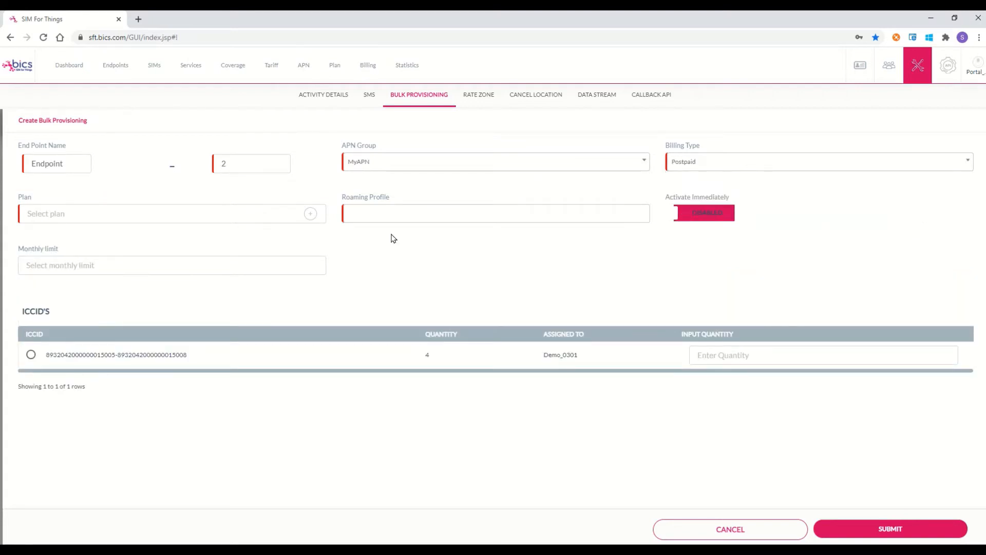
Step: Choose Plan1, roaming in Ireland and United Kingdom, and immediate SIM activation
{"action": "left_click", "coordinate": [311, 215]}
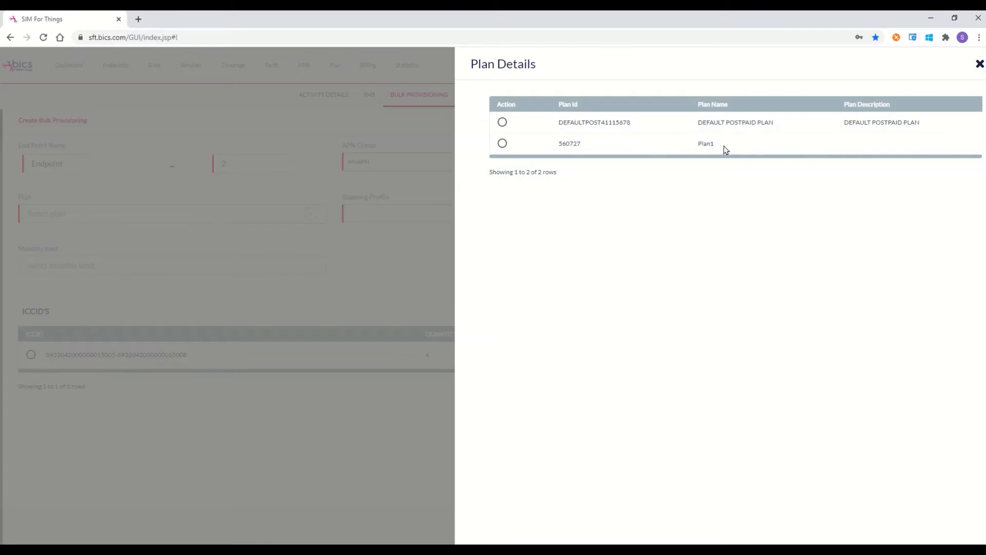
{"action": "left_click", "coordinate": [503, 144]}
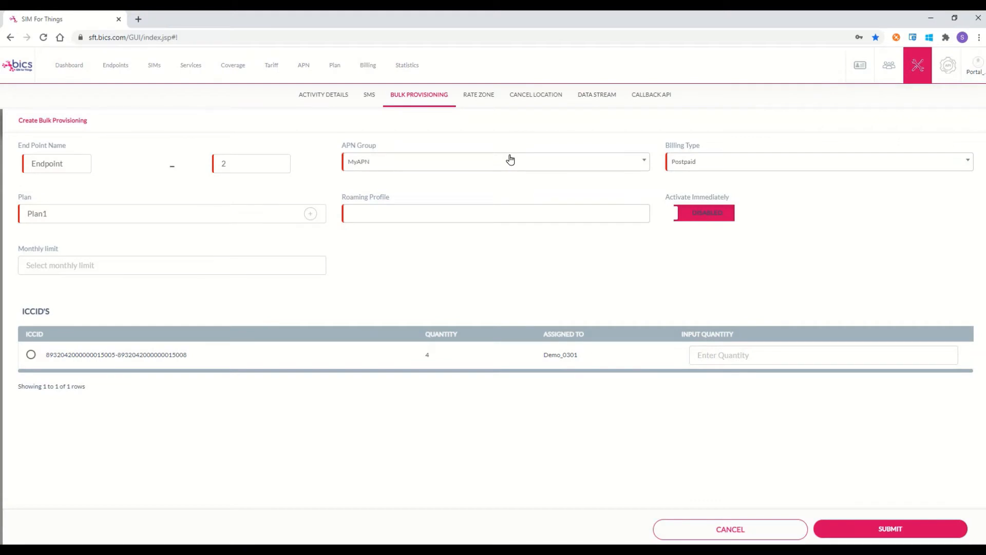
{"action": "left_click", "coordinate": [374, 212]}
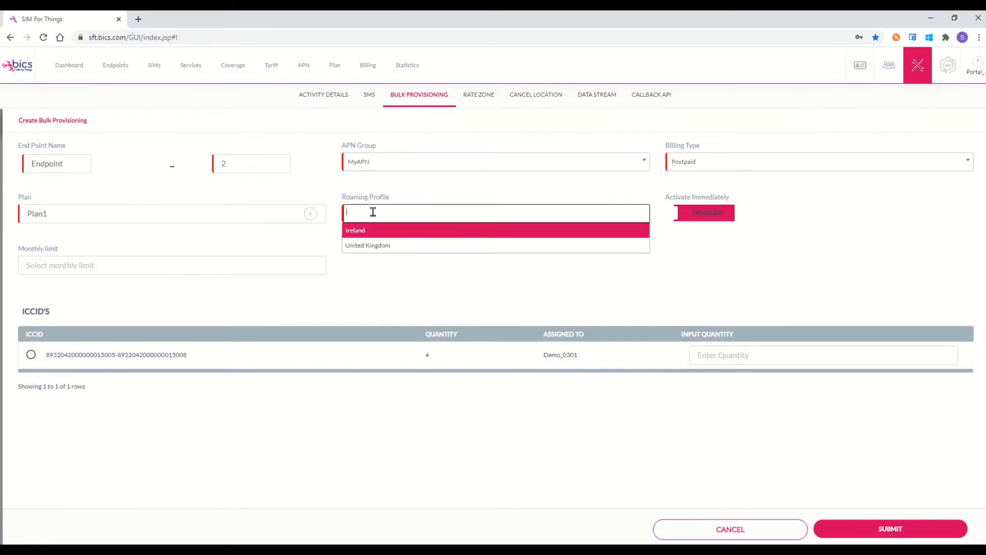
{"action": "left_click", "coordinate": [400, 234]}
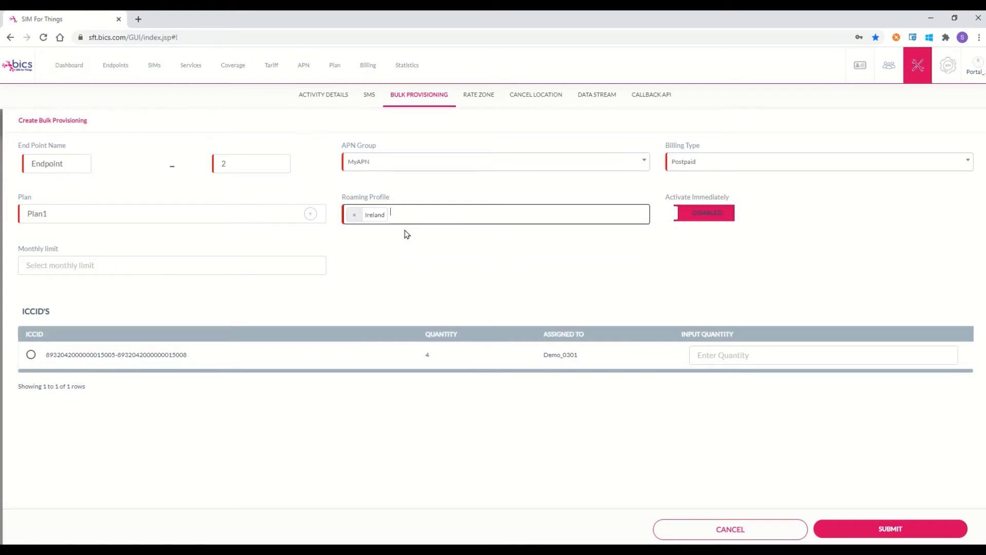
{"action": "left_click", "coordinate": [411, 217]}
{"action": "left_click", "coordinate": [395, 247]}
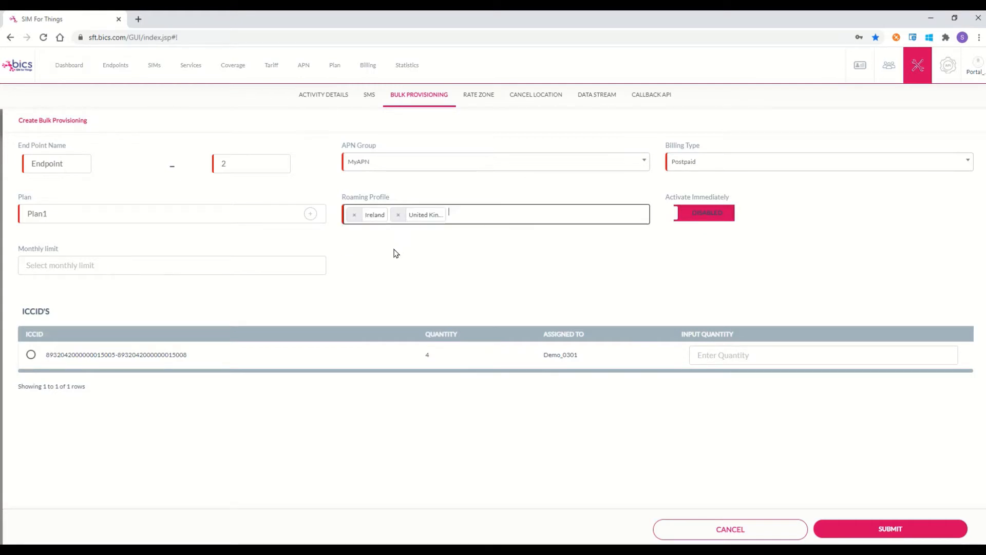
{"action": "left_click", "coordinate": [696, 214]}
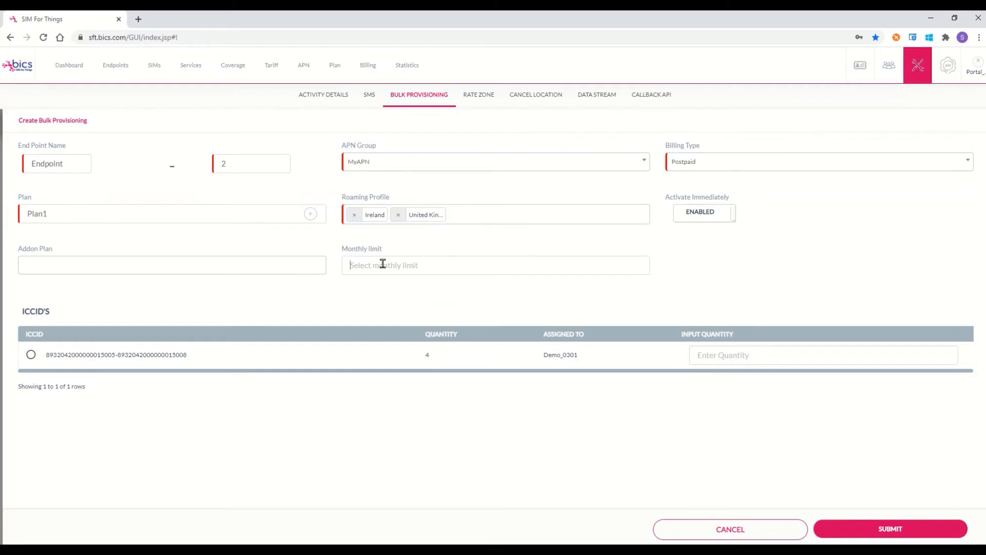
Step: Set monthly limit 25, request 3 SIMs from the listed ICCID range, and submit
{"action": "type", "text": "25"}
{"action": "left_click", "coordinate": [31, 355]}
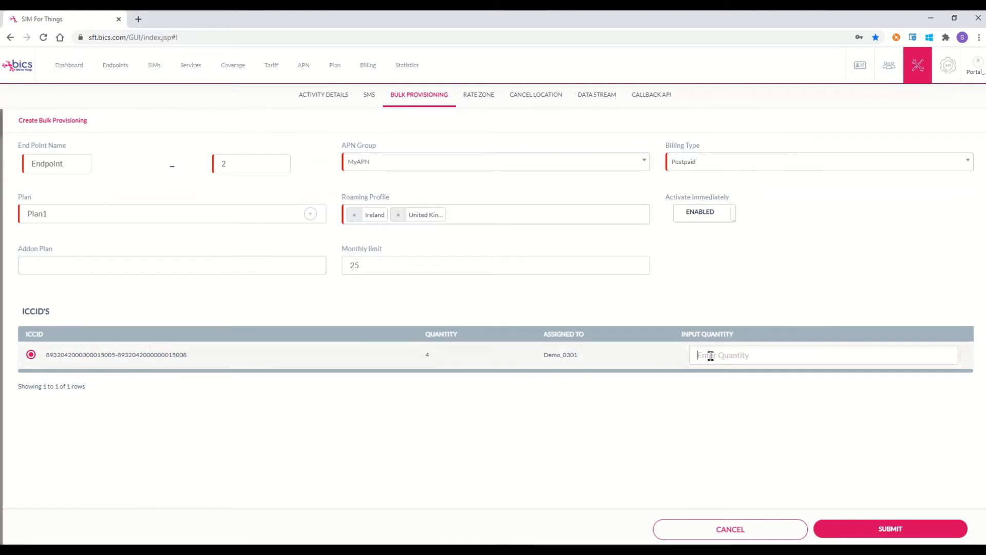
{"action": "type", "text": "3"}
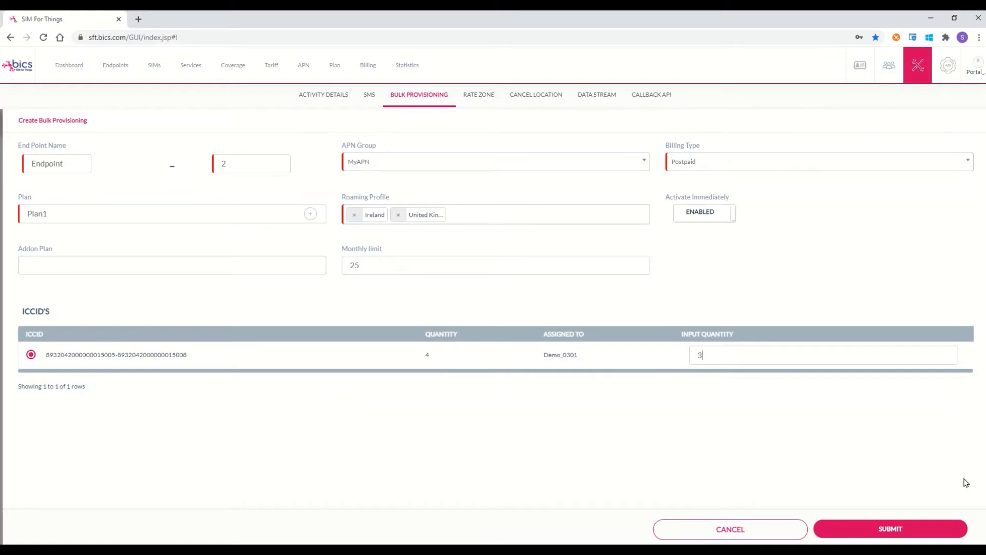
{"action": "left_click", "coordinate": [891, 529]}
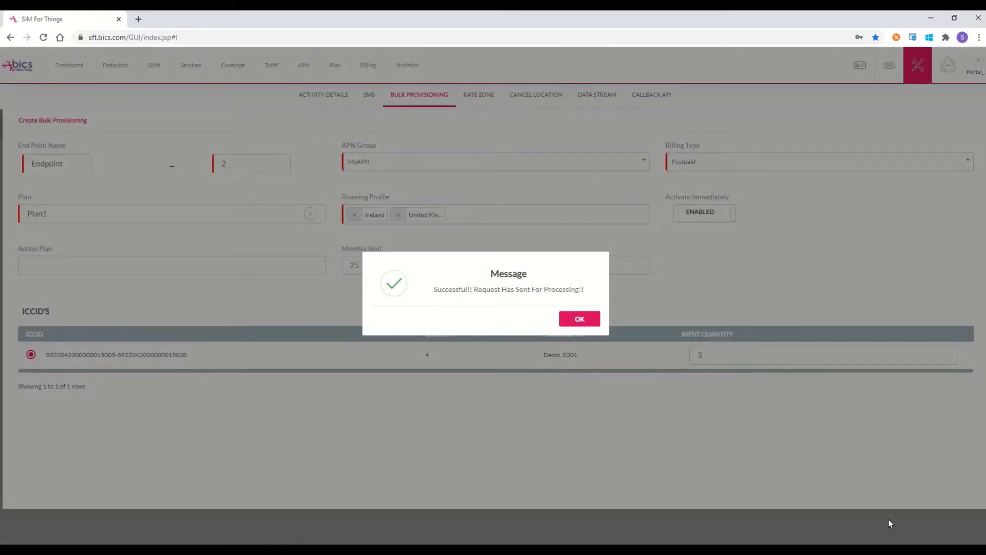
Step: Dismiss the bulk provisioning success message and go to the Endpoints list
{"action": "left_click", "coordinate": [584, 319]}
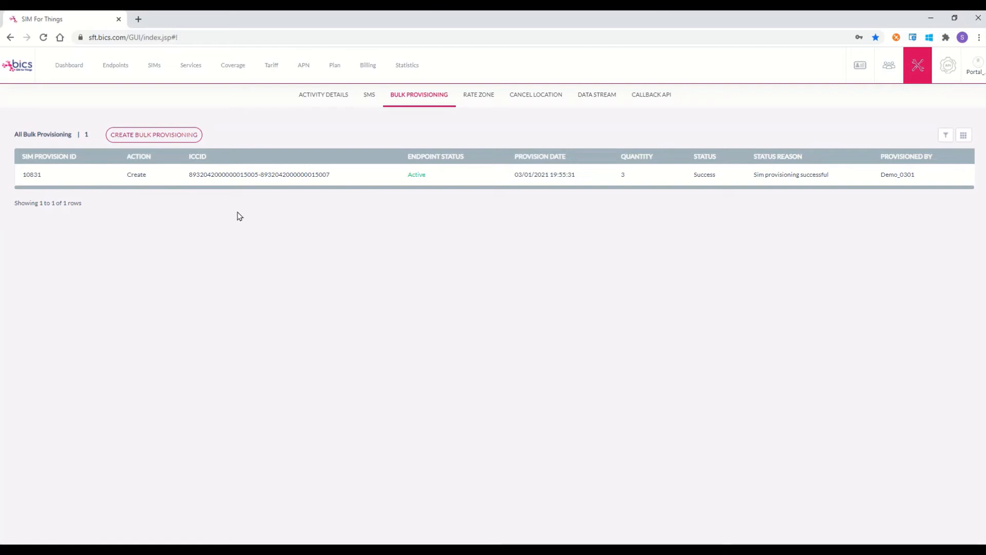
{"action": "left_click", "coordinate": [114, 67]}
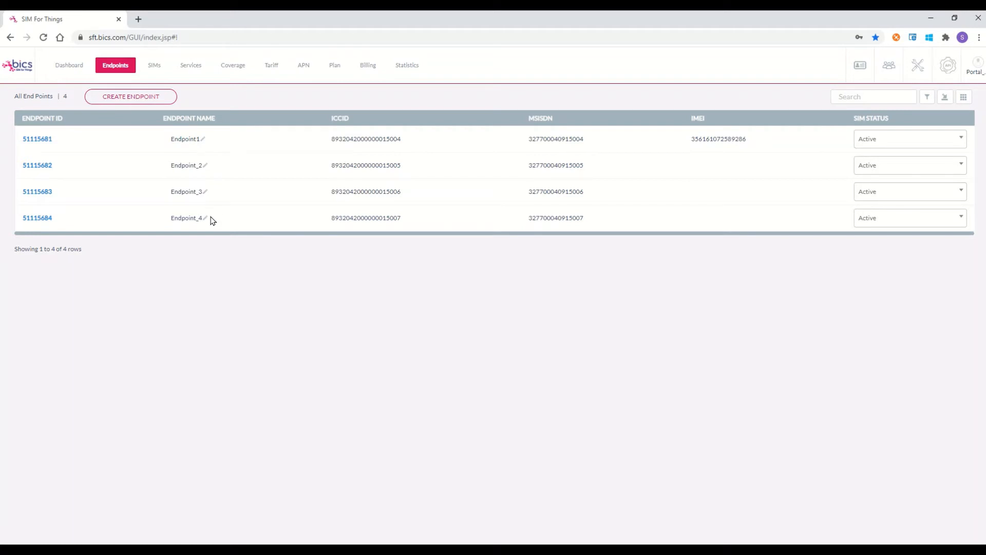
Step: Open endpoint 51115682 (Endpoint_2) and uncheck Ireland in its roaming profile
{"action": "left_click", "coordinate": [46, 166]}
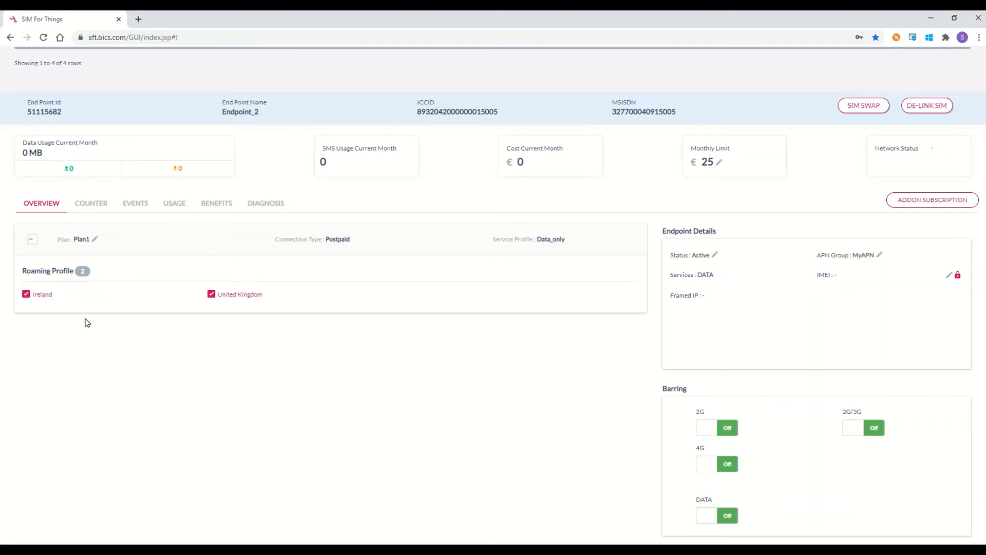
{"action": "left_click", "coordinate": [26, 294]}
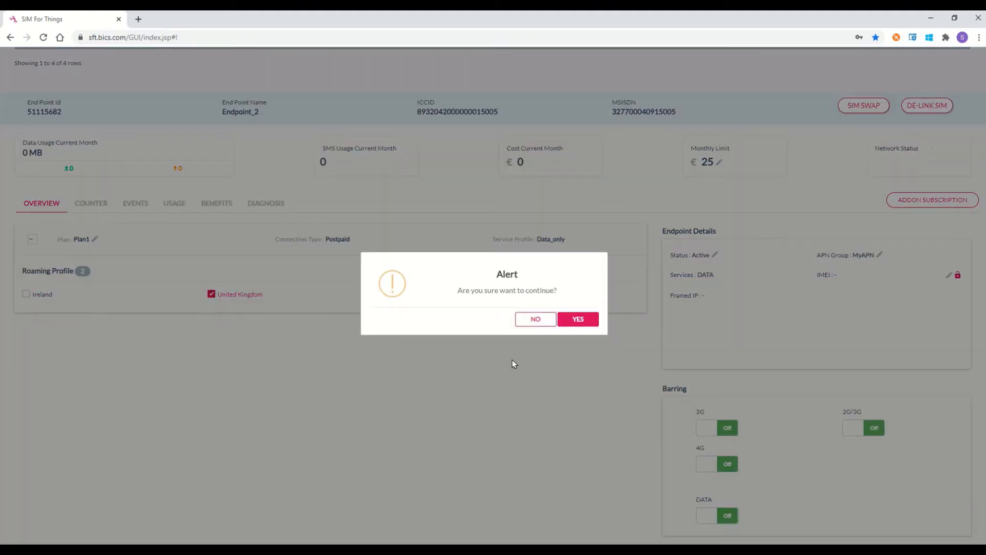
Step: Confirm the roaming change to United Kingdom only, then view Endpoint_2's usage counters
{"action": "left_click", "coordinate": [578, 319]}
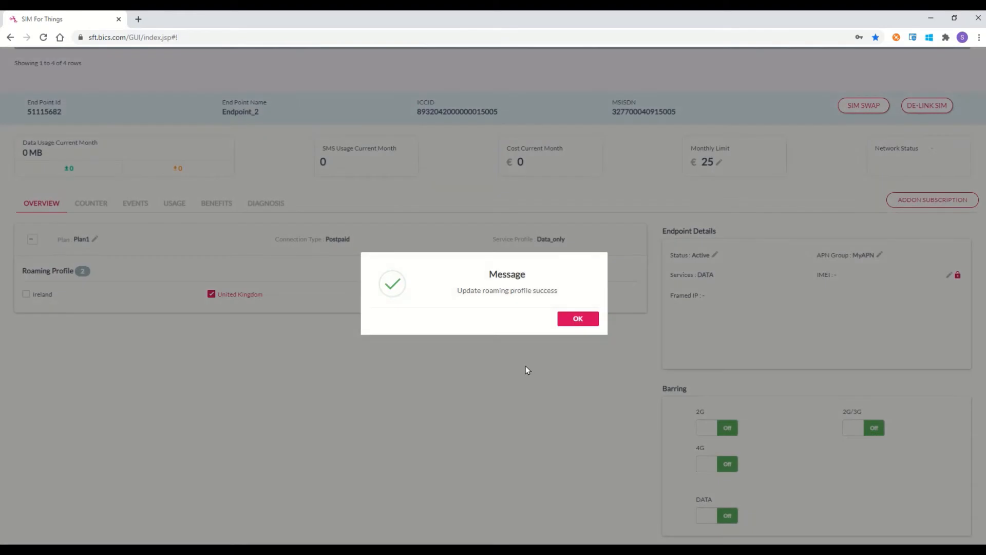
{"action": "left_click", "coordinate": [578, 320]}
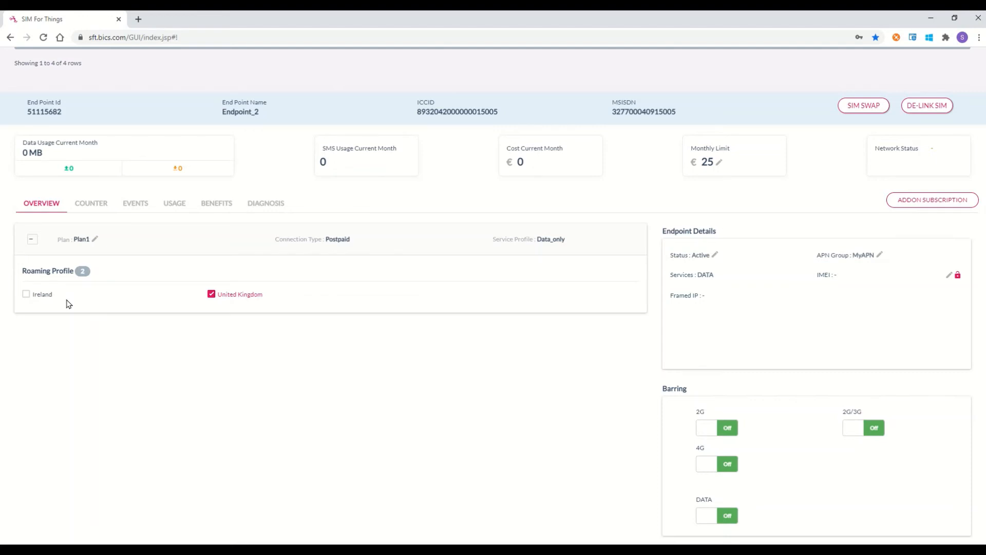
{"action": "left_click", "coordinate": [92, 203]}
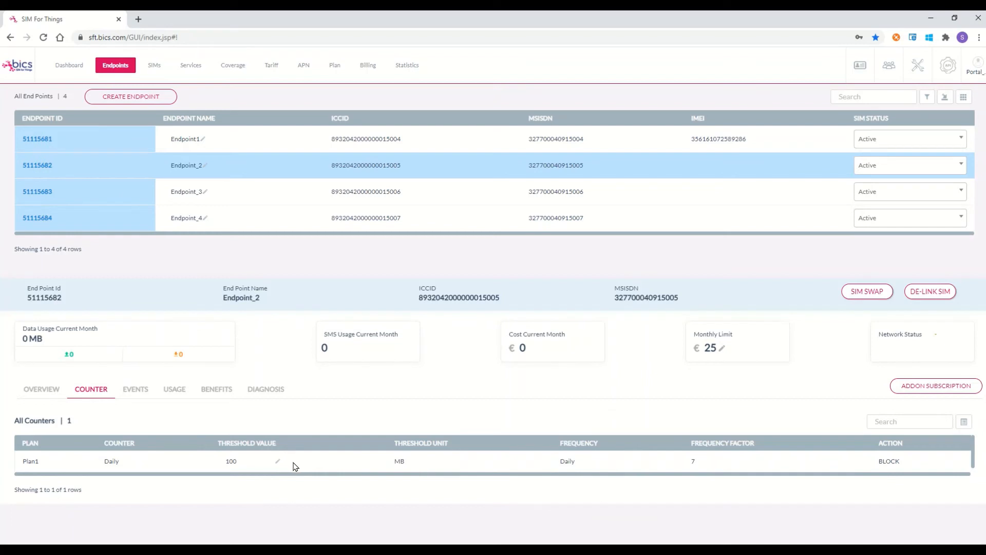
Step: Review Endpoint_2's Benefits and Diagnosis tabs, then open the account Activity Details log
{"action": "left_click", "coordinate": [213, 395]}
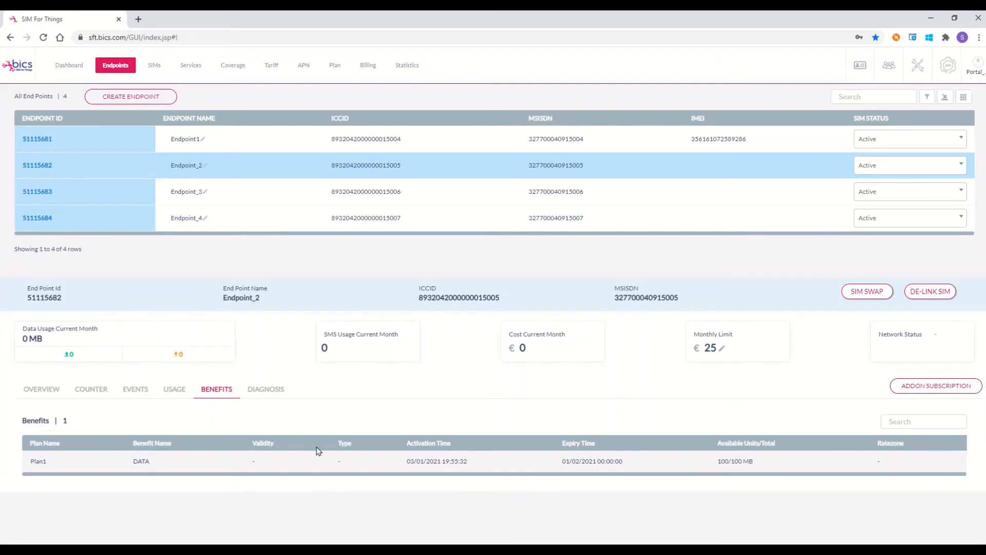
{"action": "left_click", "coordinate": [271, 393]}
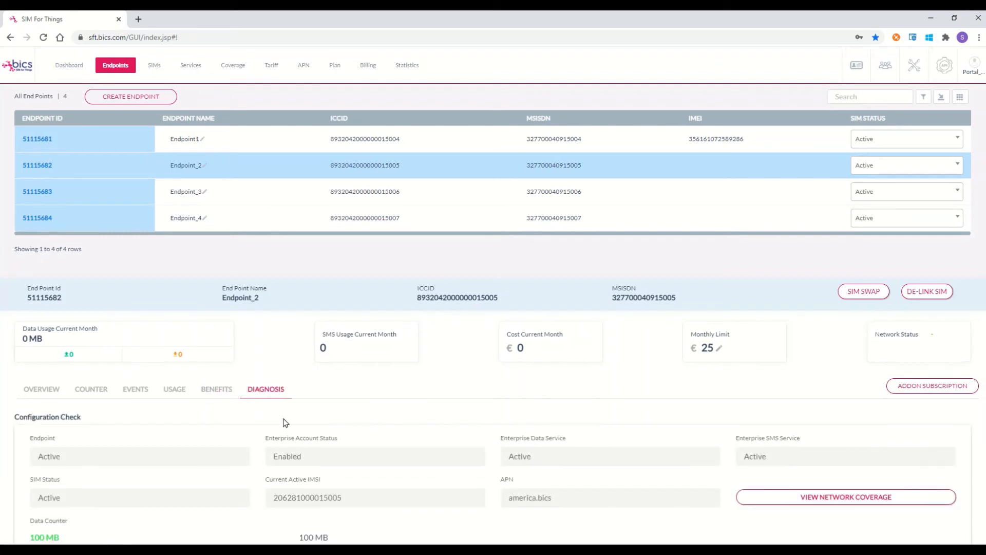
{"action": "scroll", "coordinate": [312, 416], "scroll_direction": "down", "scroll_amount": 3}
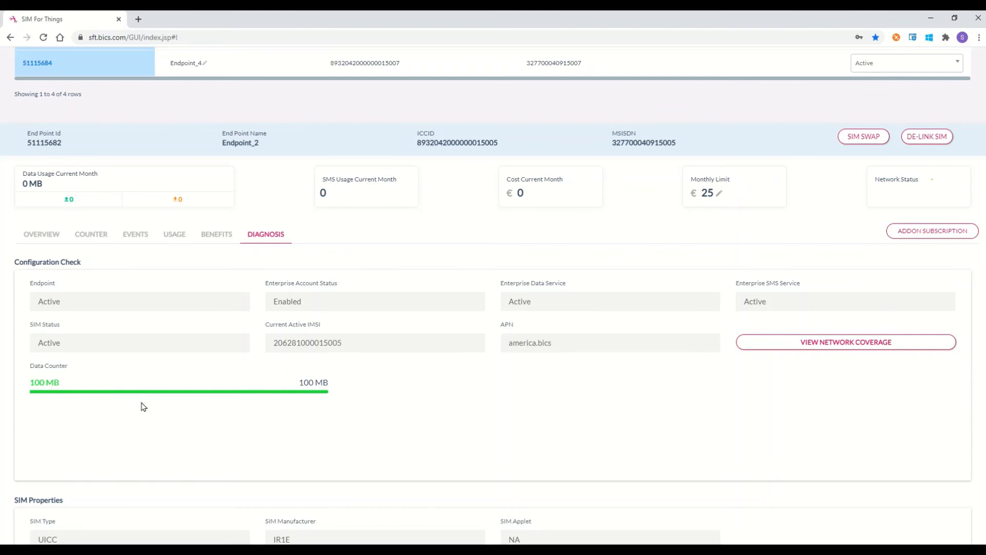
{"action": "scroll", "coordinate": [144, 407], "scroll_direction": "up", "scroll_amount": 3}
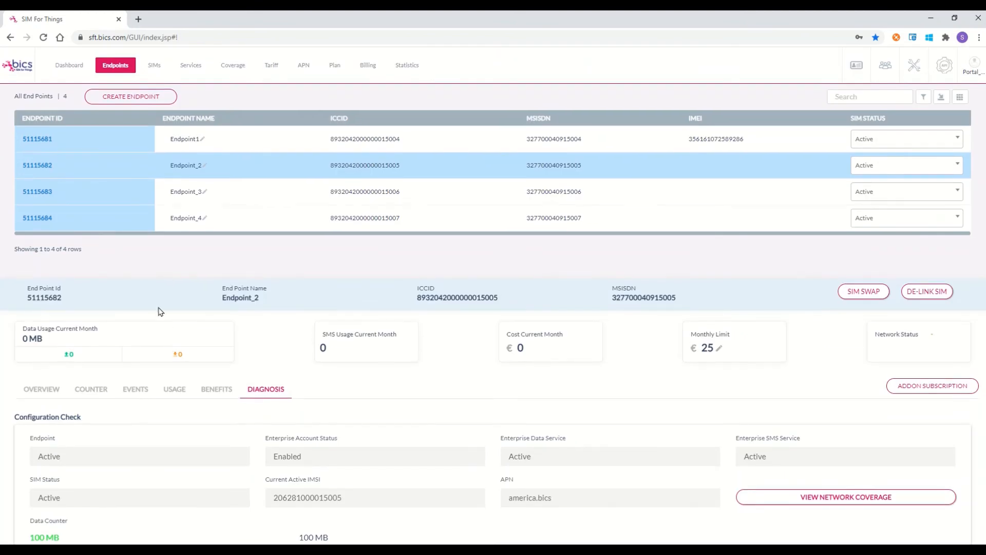
{"action": "left_click", "coordinate": [909, 78]}
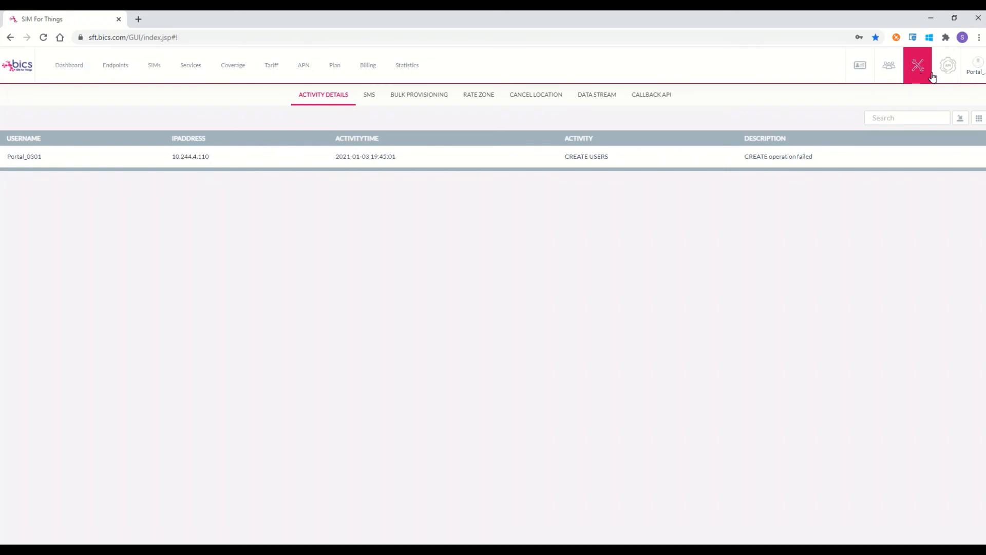
Step: Open the BICS API Documentation page in a new tab
{"action": "left_click", "coordinate": [951, 68]}
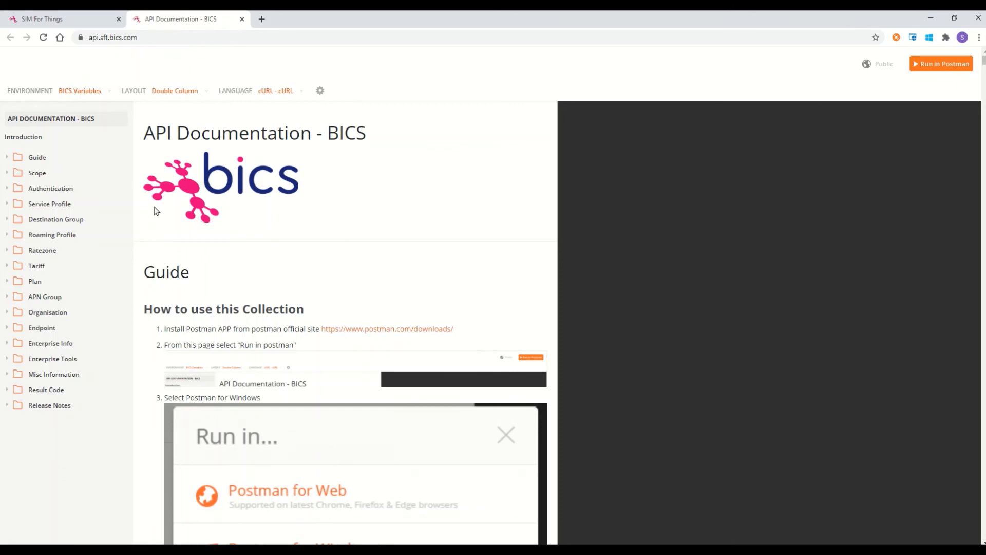
Step: Navigate the documentation sidebar to the Endpoint - Create API page
{"action": "left_click", "coordinate": [39, 329]}
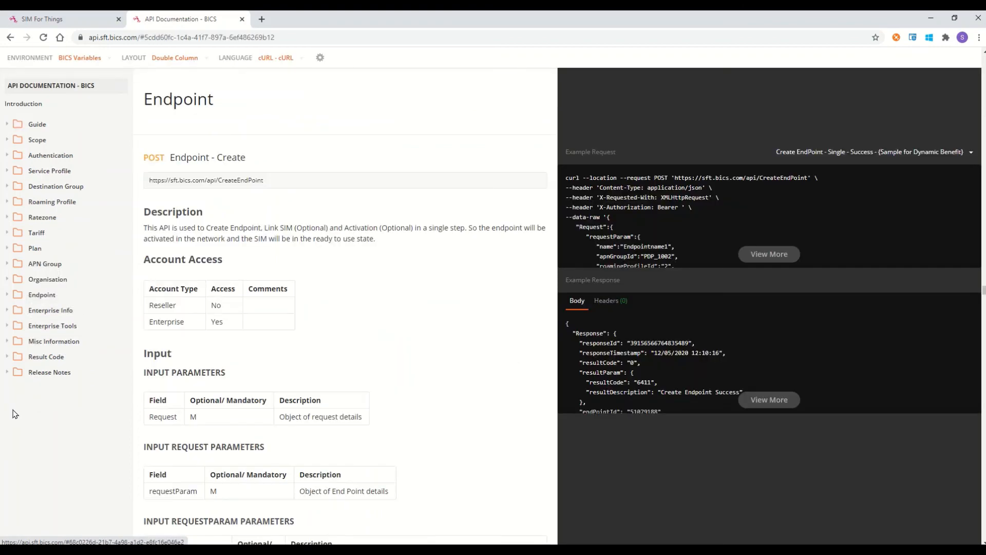
{"action": "left_click", "coordinate": [6, 296]}
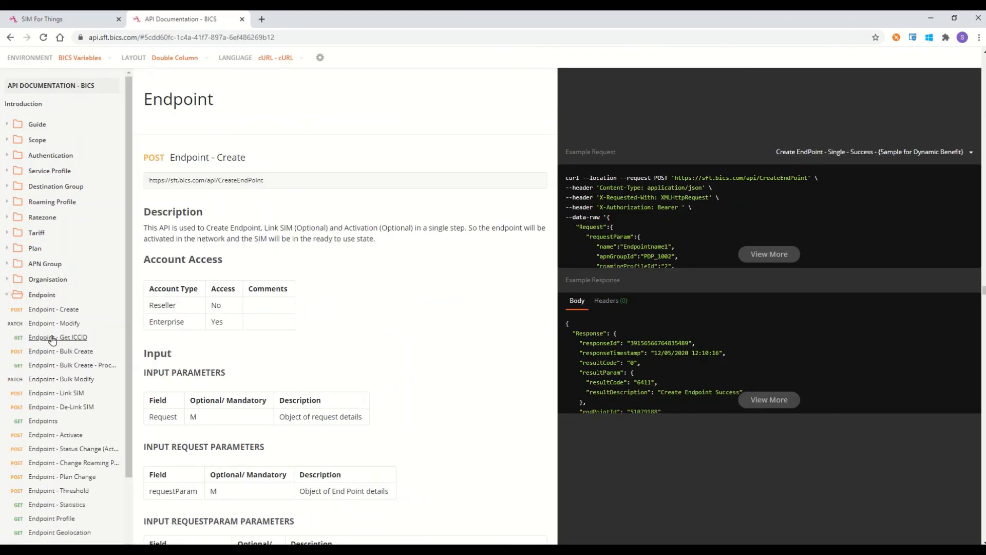
{"action": "left_click", "coordinate": [45, 311]}
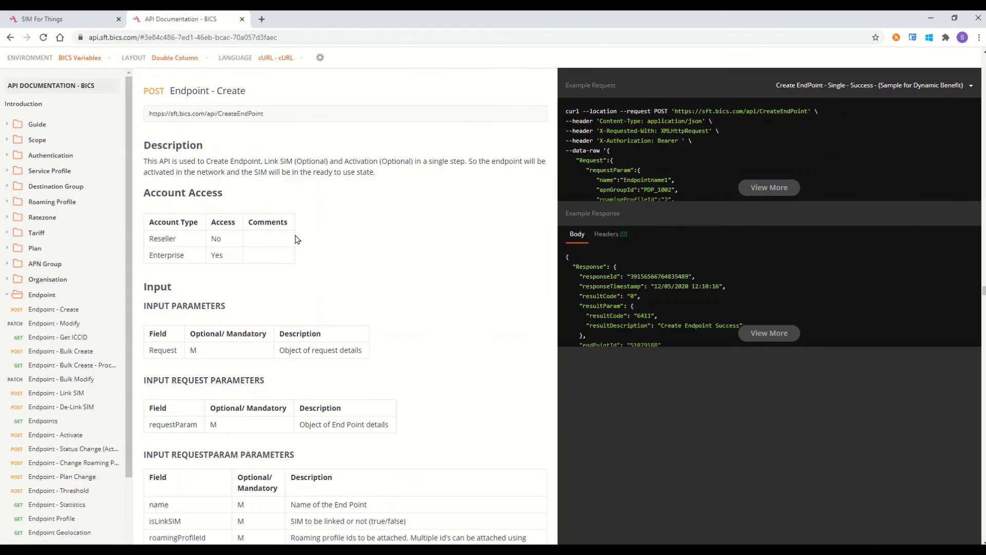
{"action": "scroll", "coordinate": [327, 224], "scroll_direction": "down", "scroll_amount": 4}
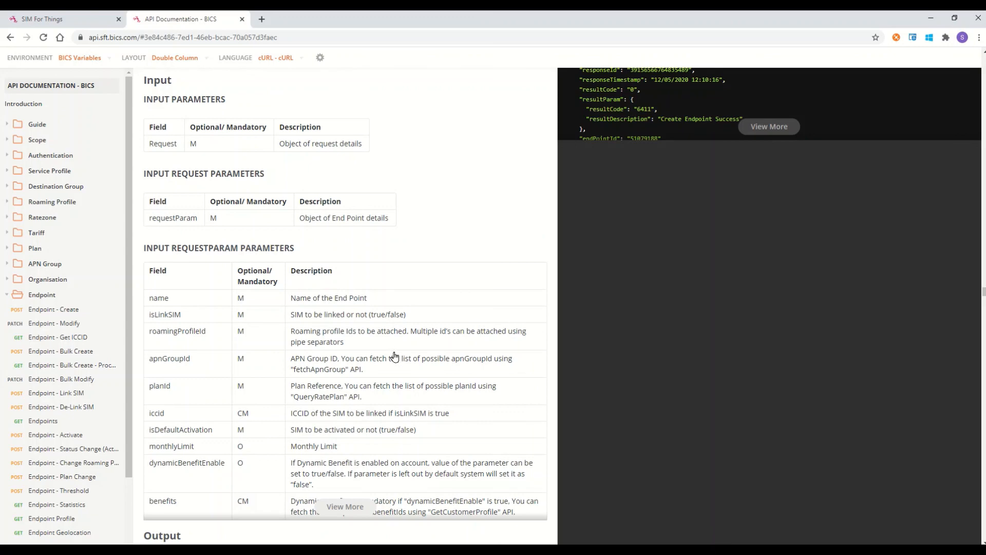
{"action": "scroll", "coordinate": [395, 356], "scroll_direction": "up", "scroll_amount": 5}
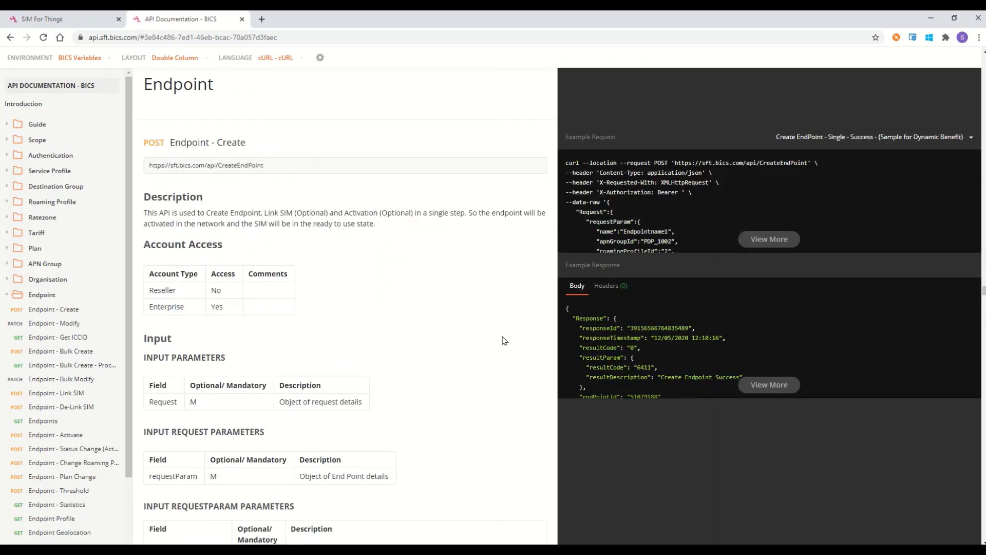
Step: Expand the full Endpoint Creation Only example request, showing planId 560077
{"action": "left_click", "coordinate": [971, 138]}
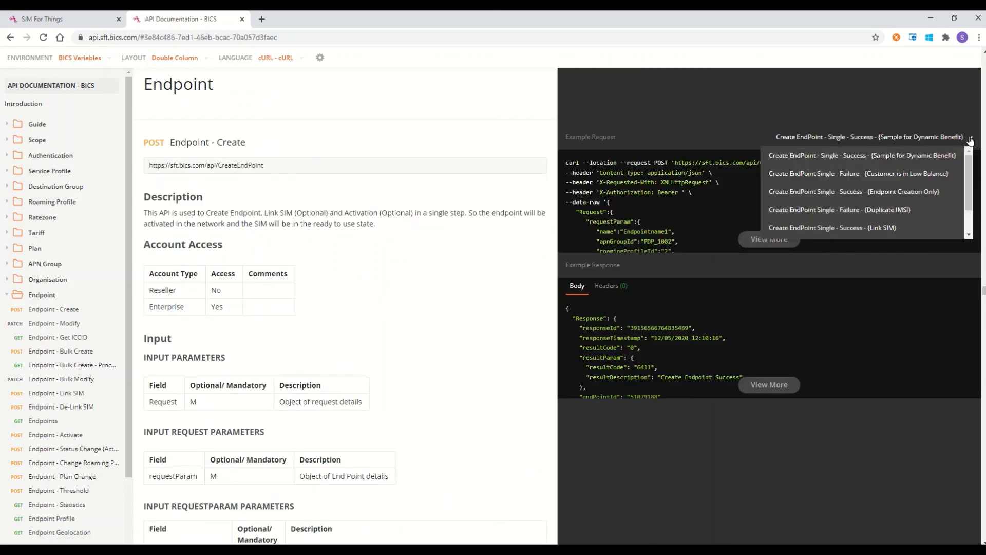
{"action": "left_click", "coordinate": [922, 191]}
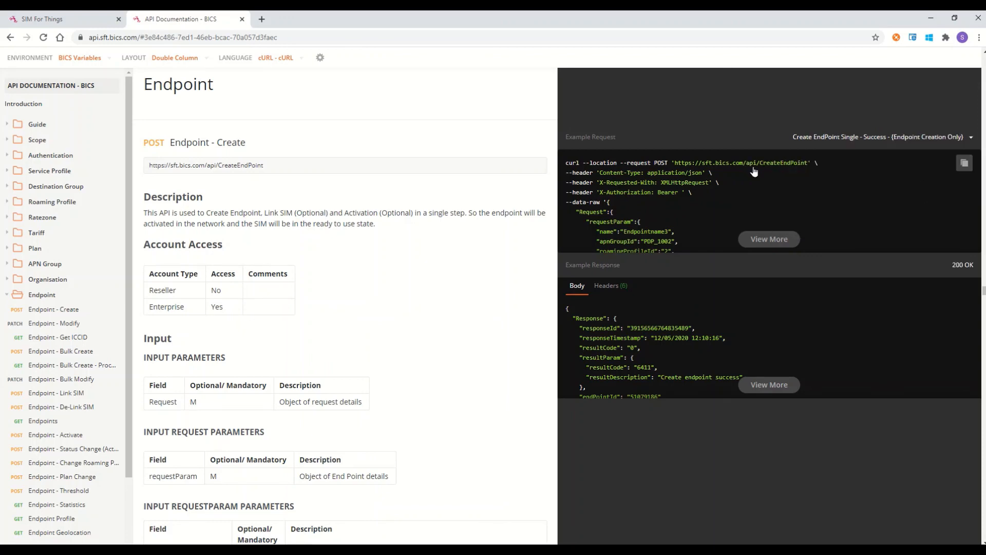
{"action": "left_click", "coordinate": [780, 240]}
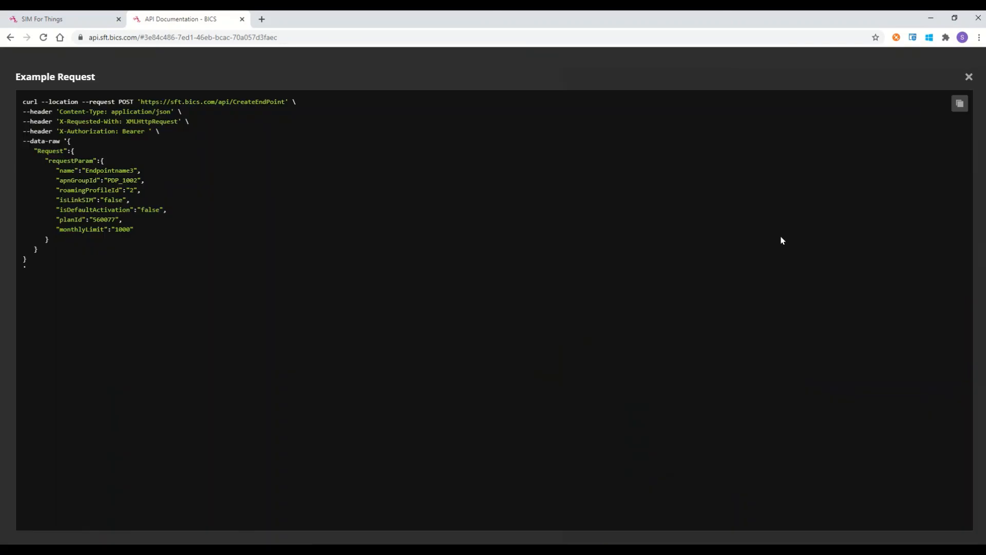